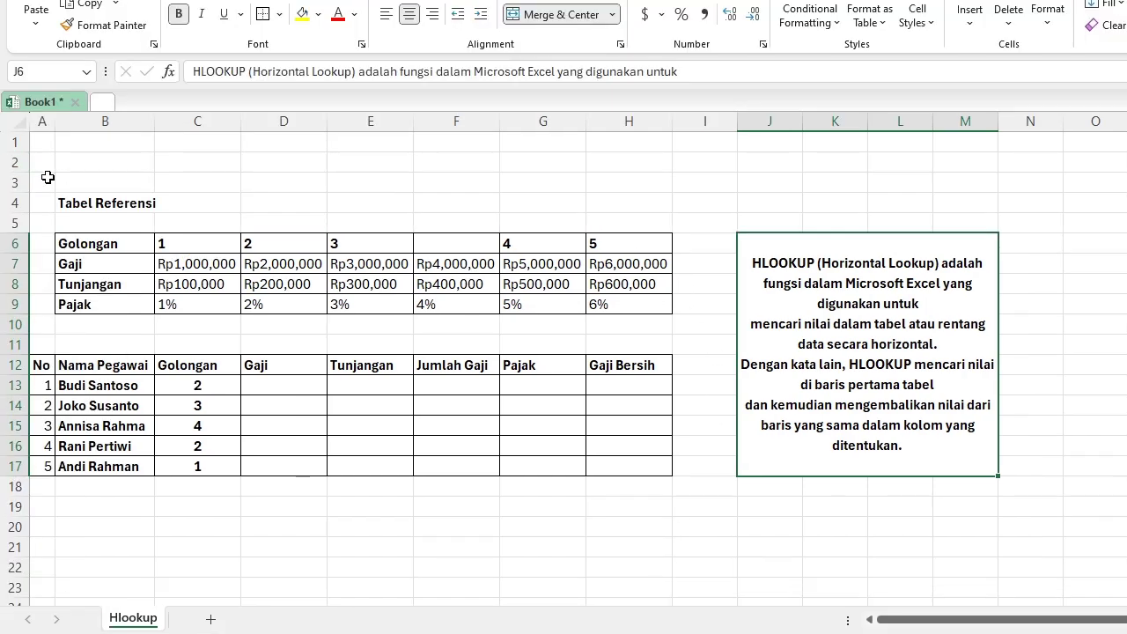
Examine the reference table and employee table, comparing the Gaji and Golongan rows with the first employee's Golongan
drag(47, 178, 669, 330)
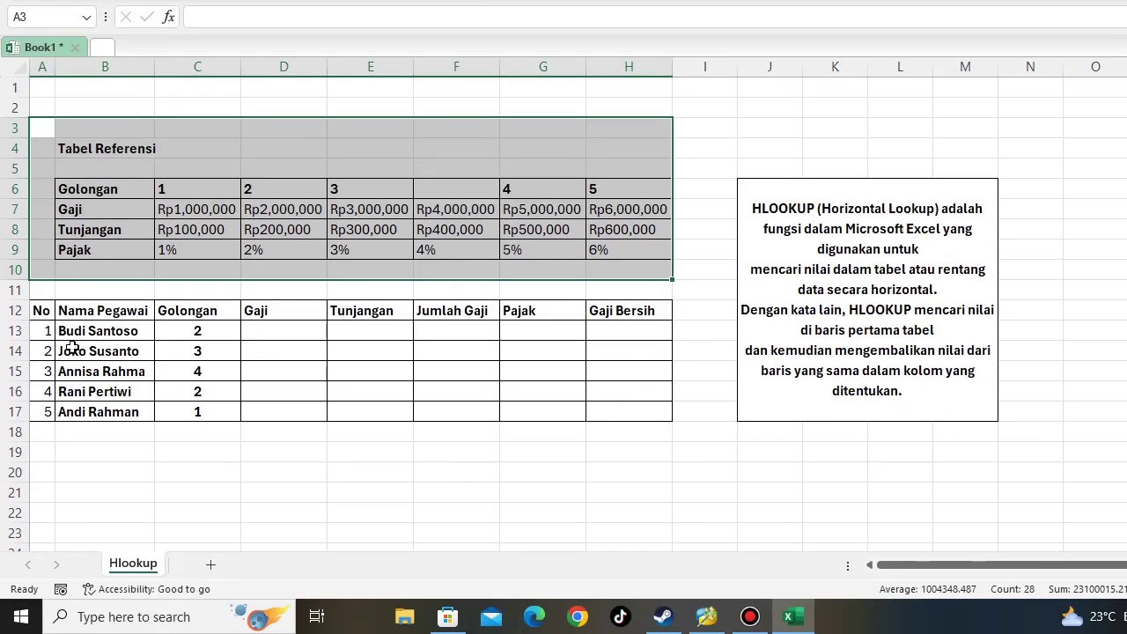
click(48, 425)
drag(47, 293, 678, 442)
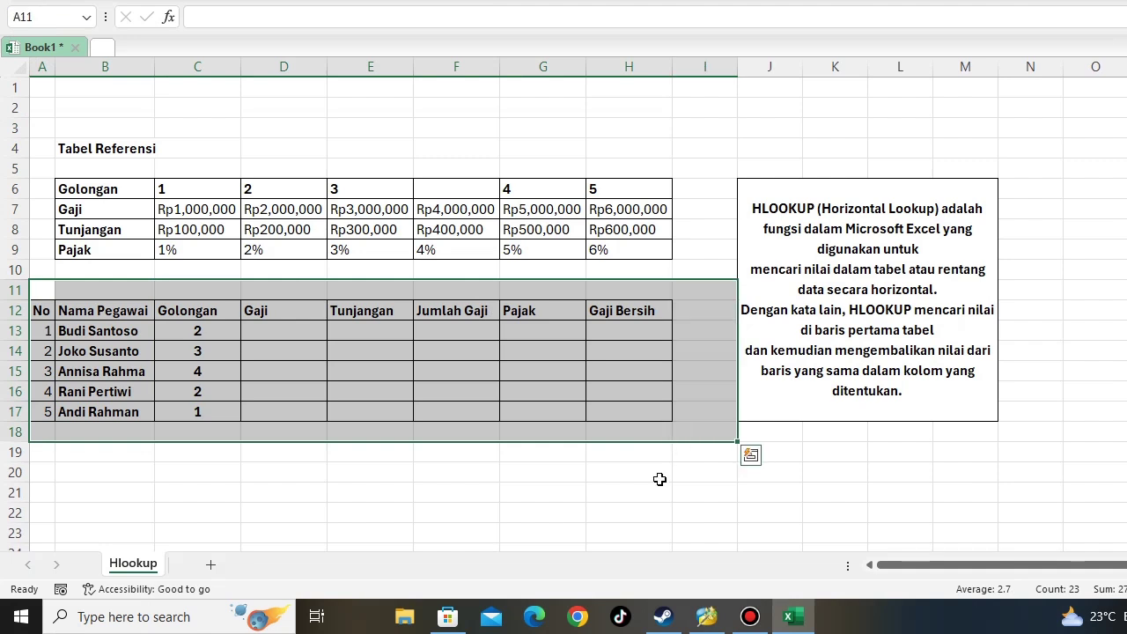
drag(48, 124, 665, 315)
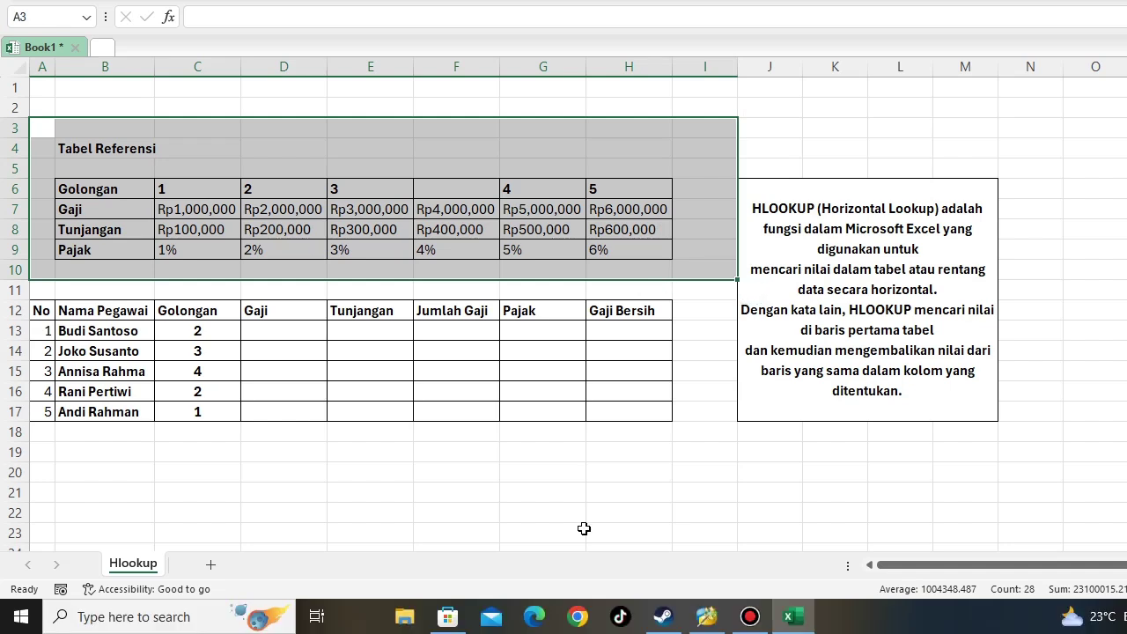
click(583, 528)
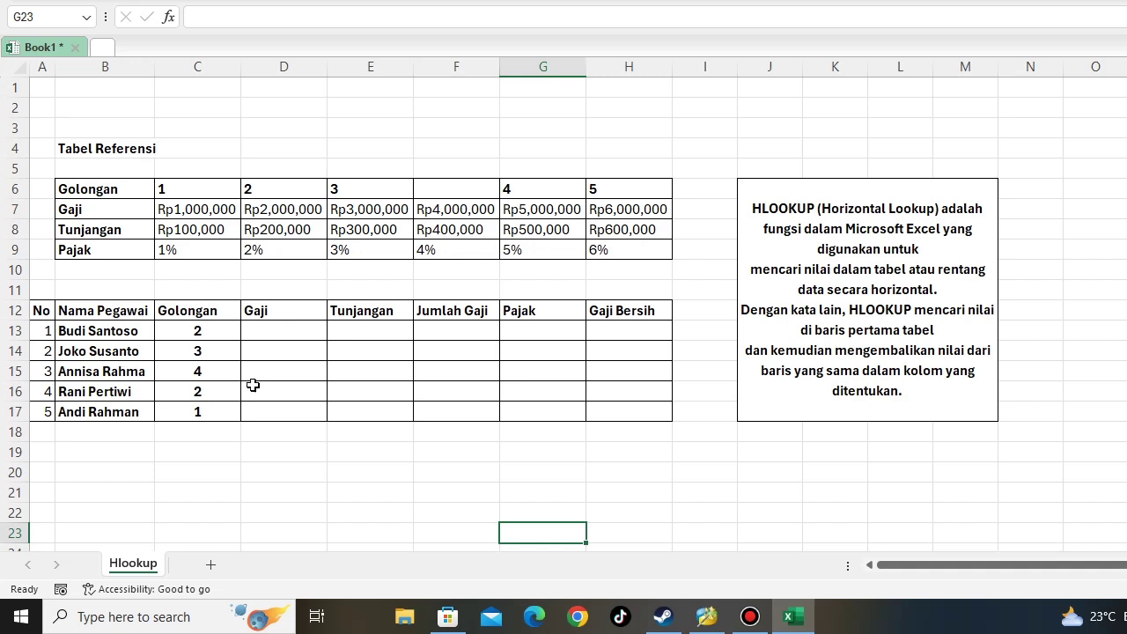
click(266, 327)
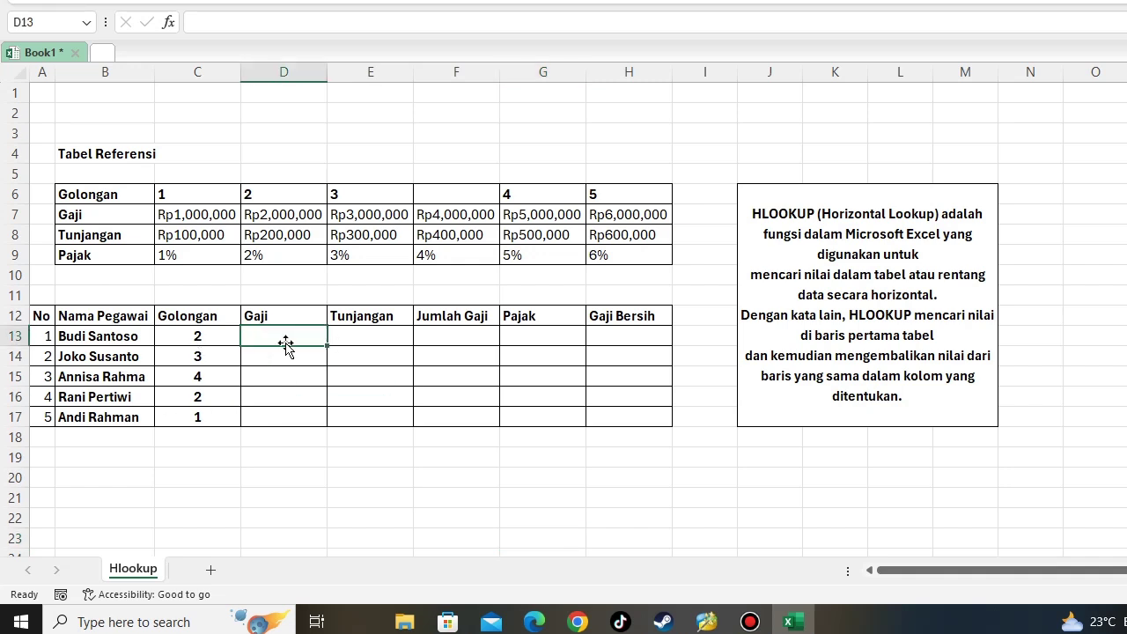
click(123, 220)
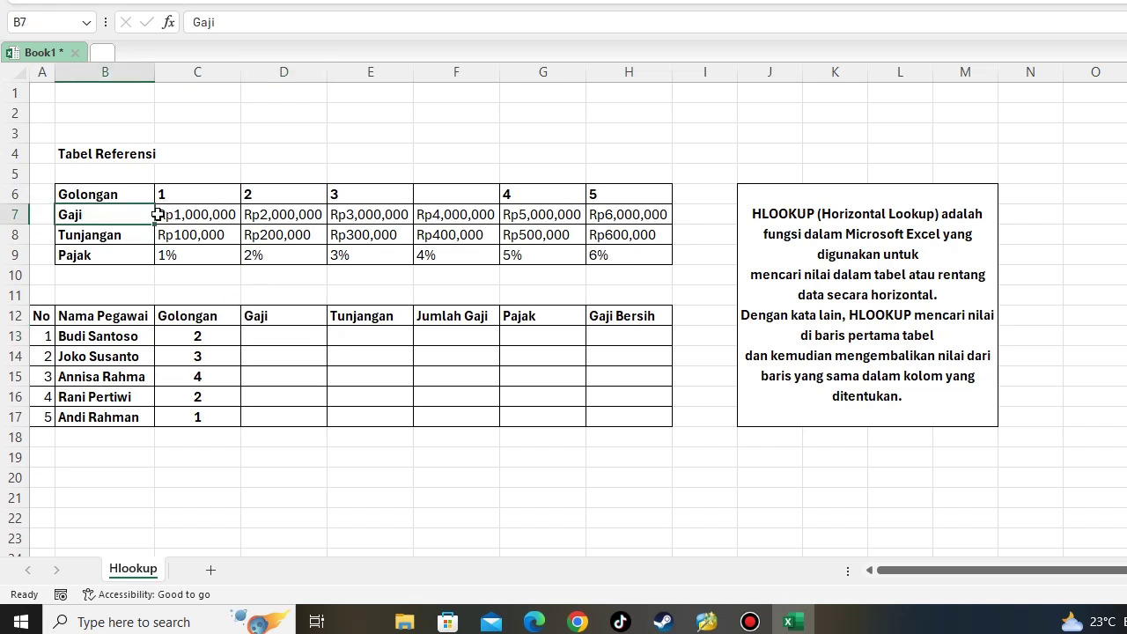
drag(158, 219, 604, 221)
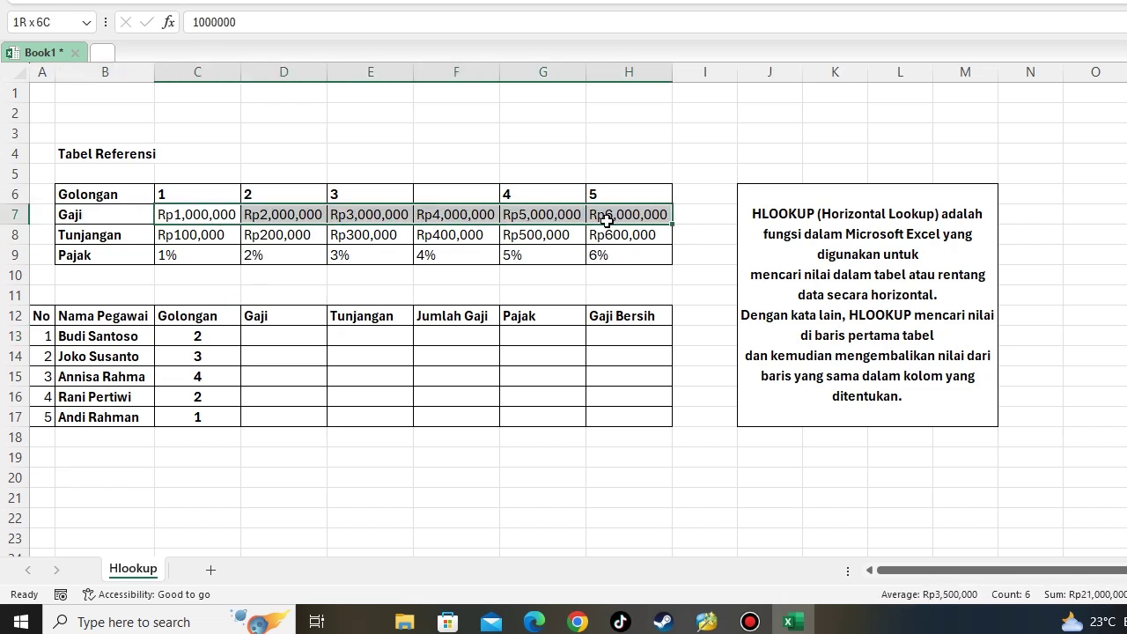
click(182, 335)
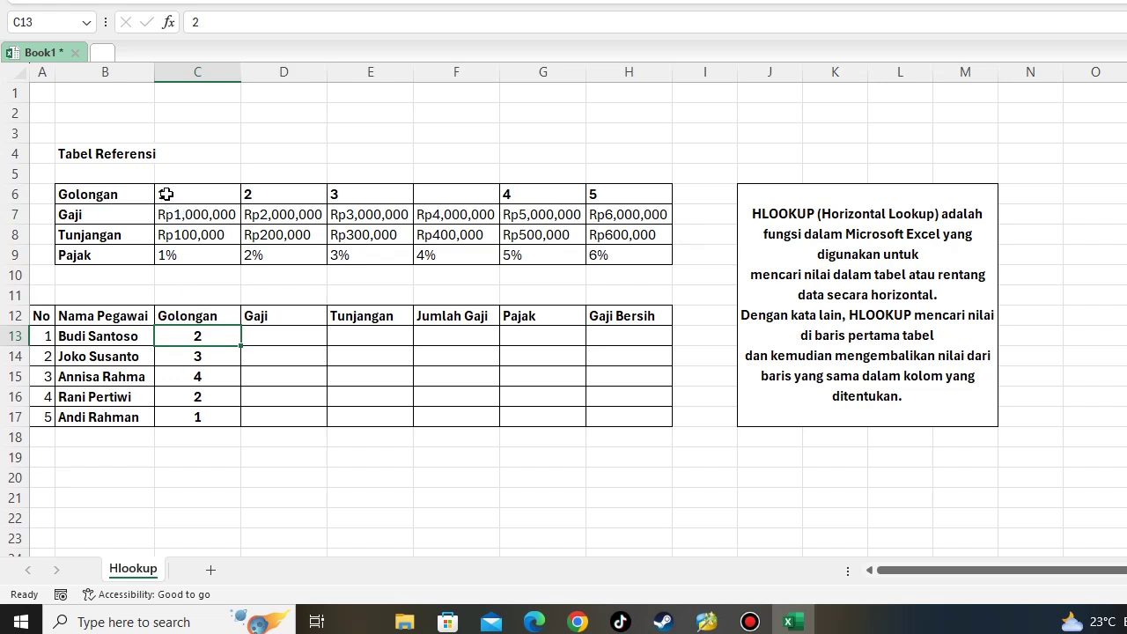
drag(165, 194, 605, 184)
click(209, 339)
drag(165, 194, 612, 194)
click(259, 344)
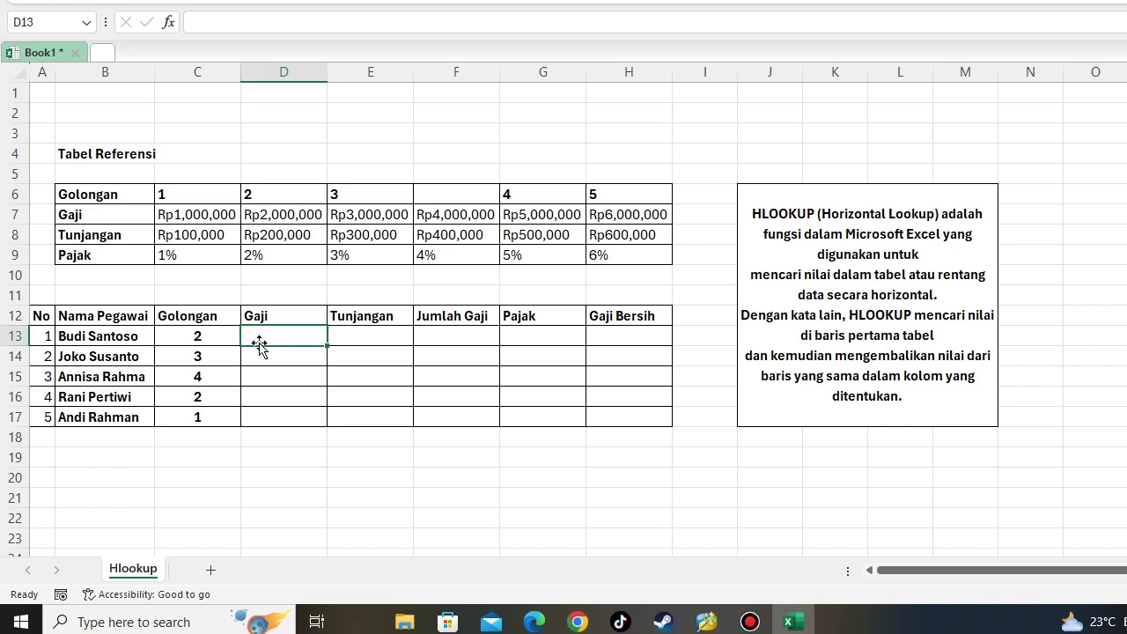
text(=h)
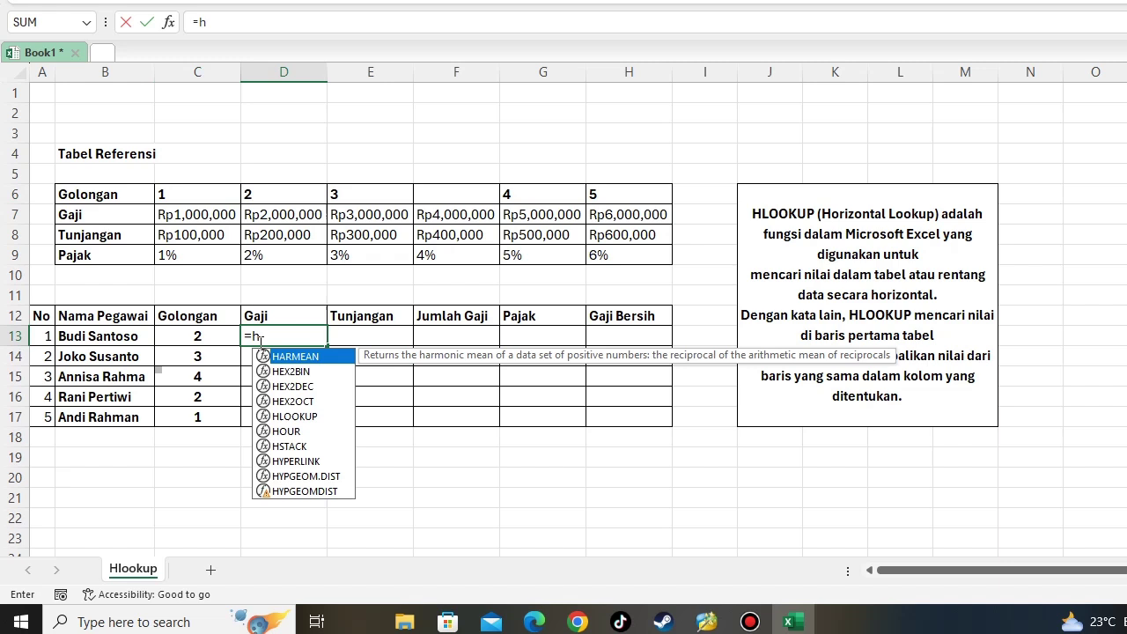
click(296, 415)
double_click(297, 416)
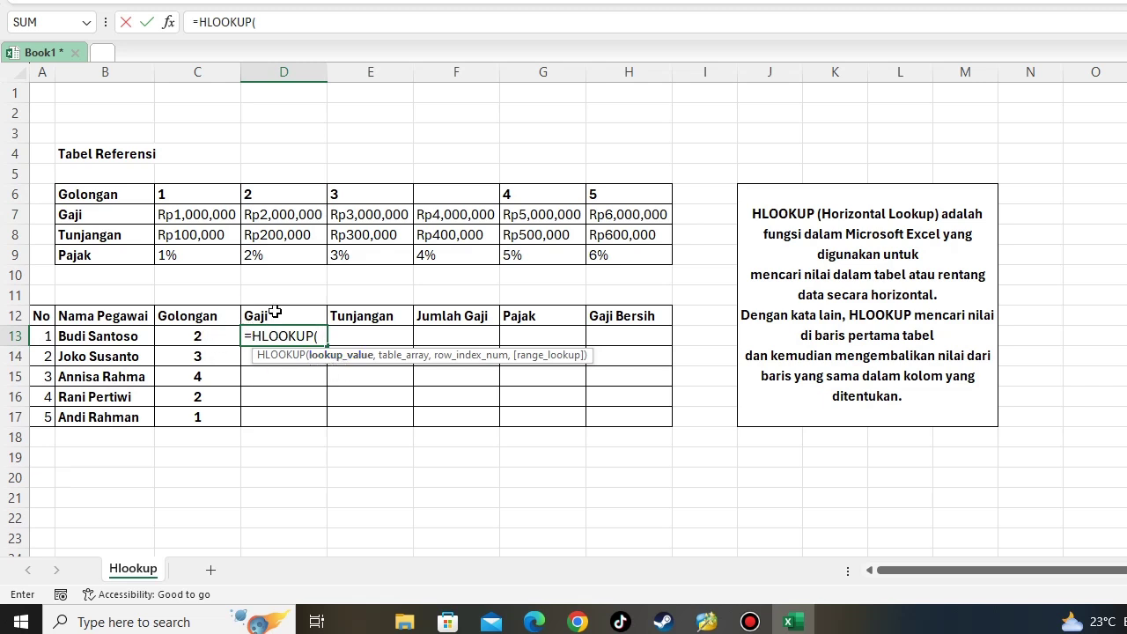
click(184, 215)
drag(256, 215, 290, 215)
key(Escape)
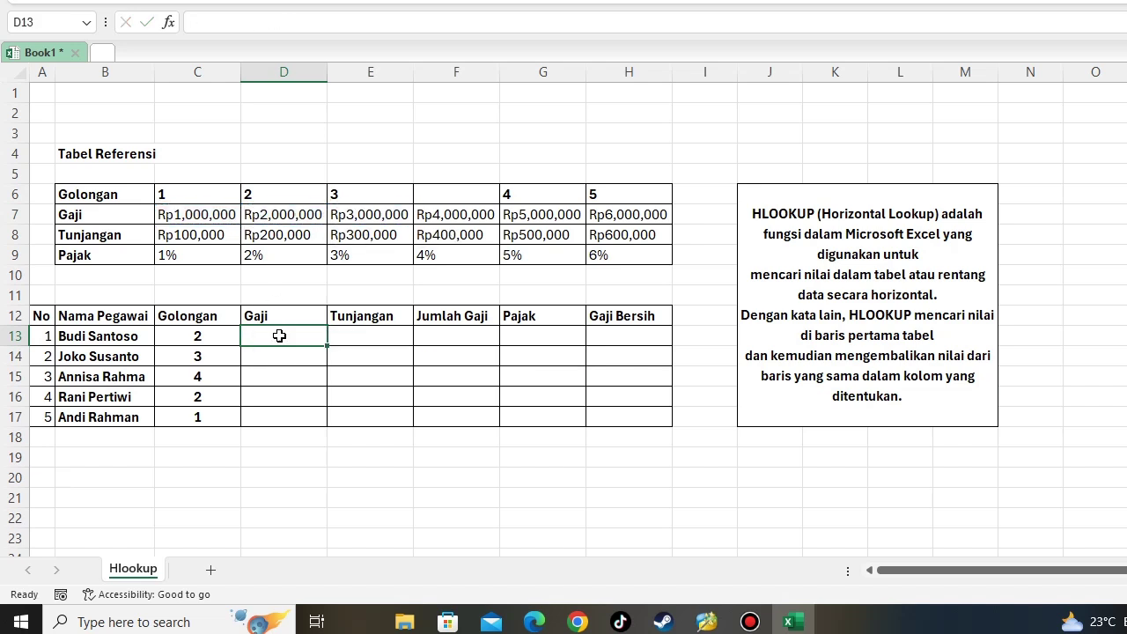
text(=h)
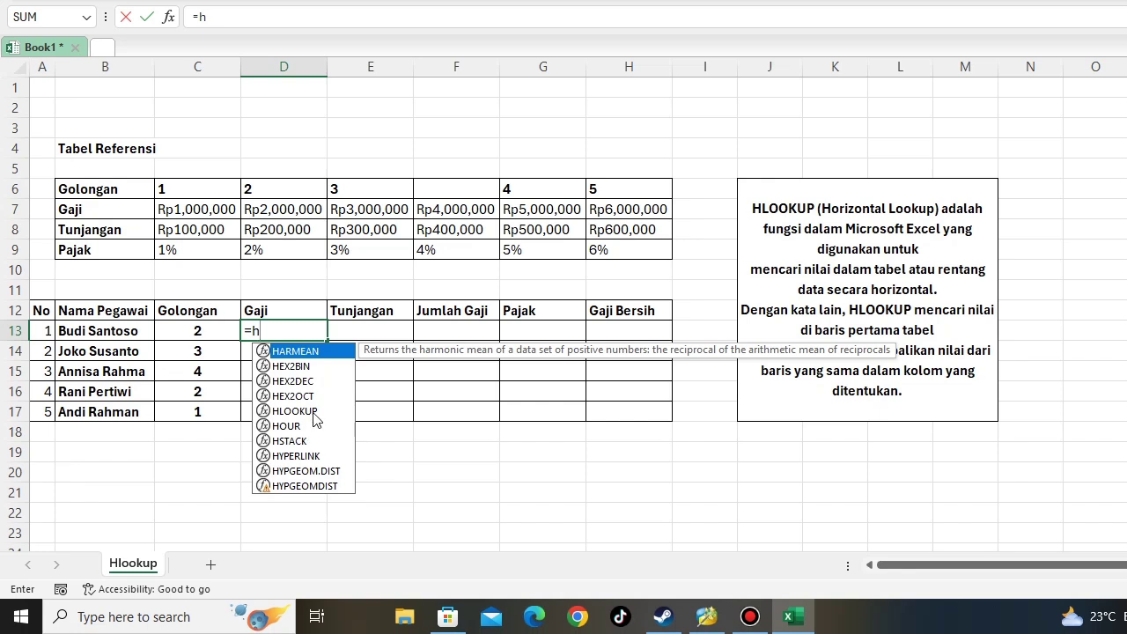
double_click(310, 416)
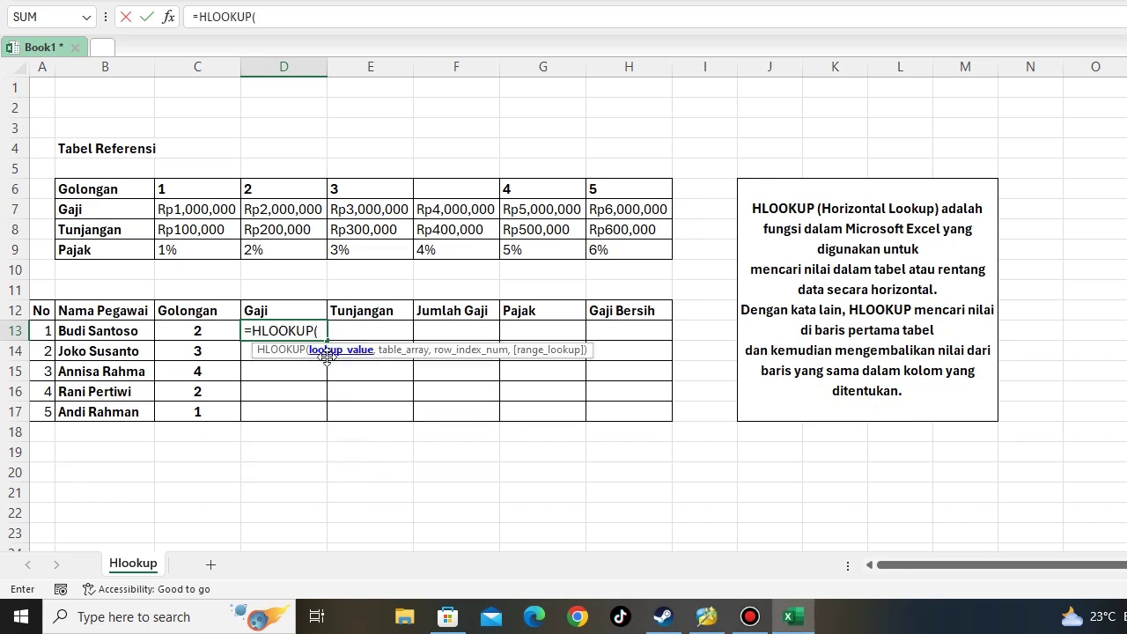
click(194, 332)
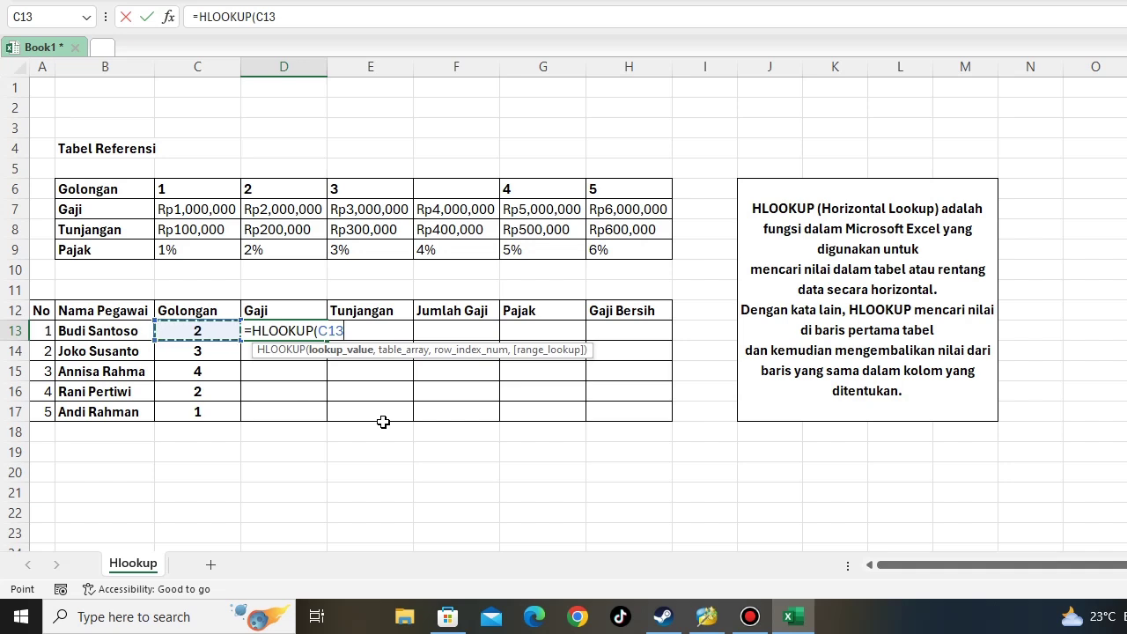
text(;)
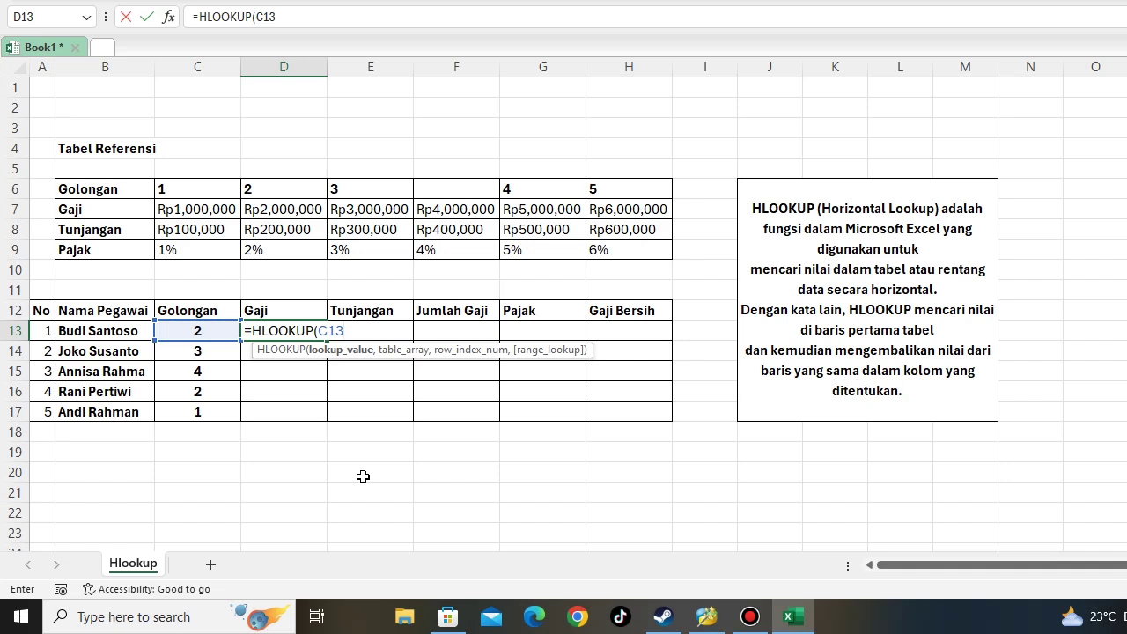
key(Escape)
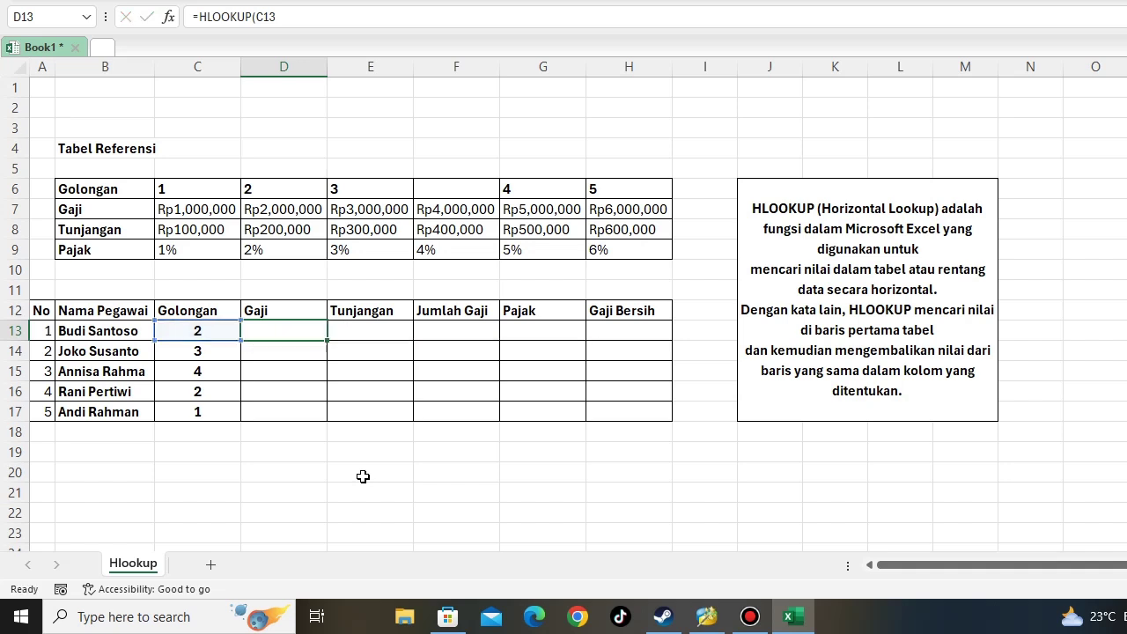
Enter the note "Untuk penggunaan simbol bisa menggunakan Koma atau titik koma" in cell O7
click(1075, 213)
double_click(832, 213)
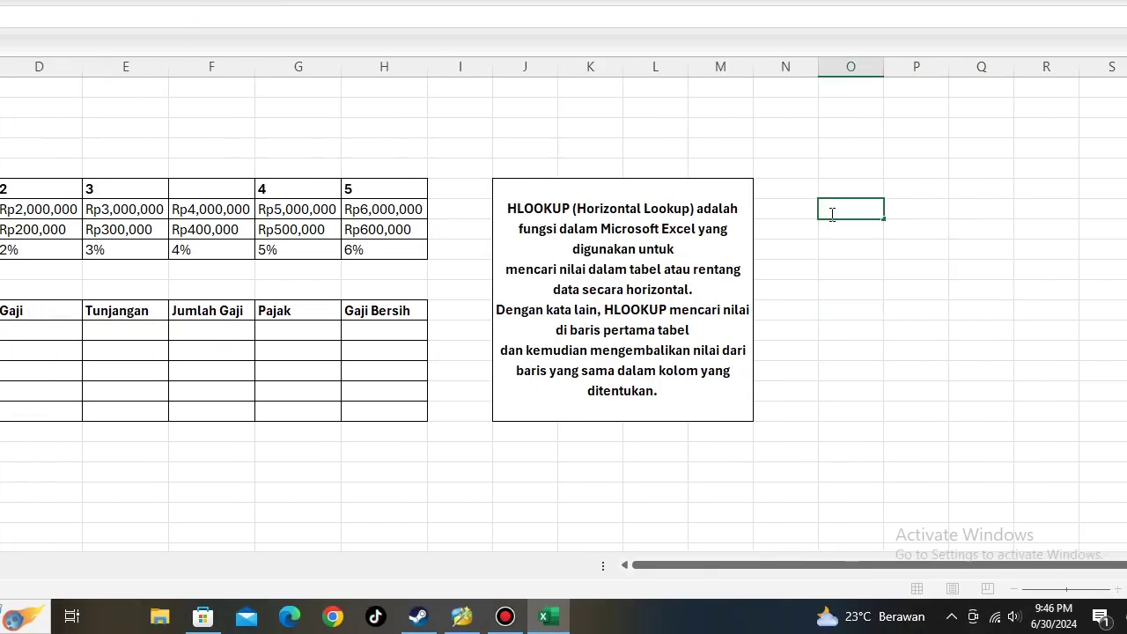
text(Untuk pengguna)
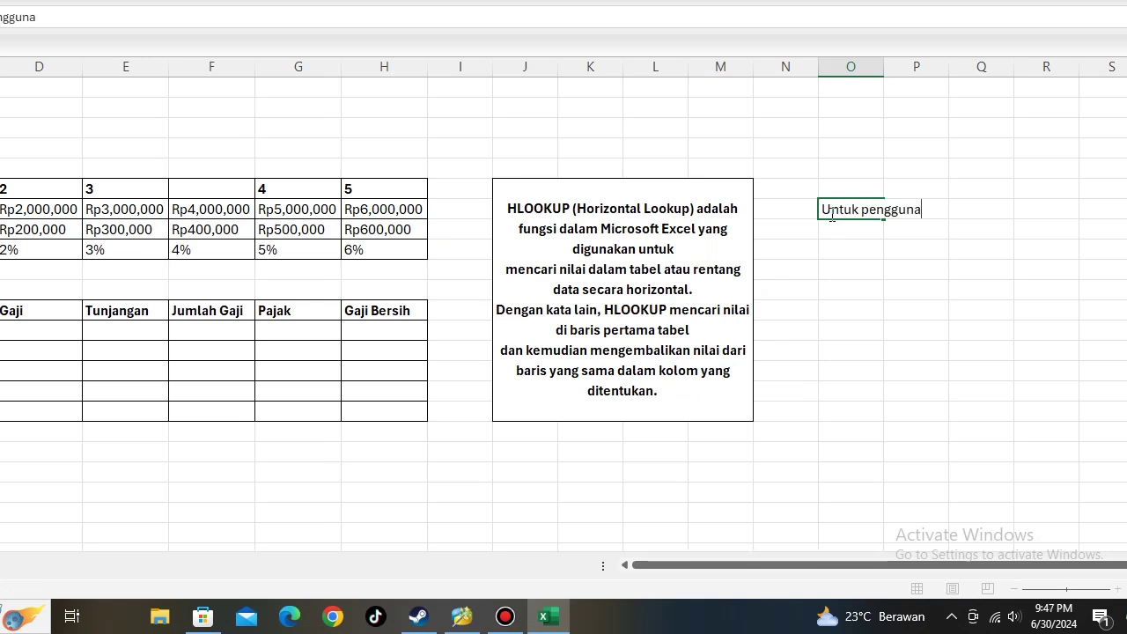
text(an simbn)
text(l bi)
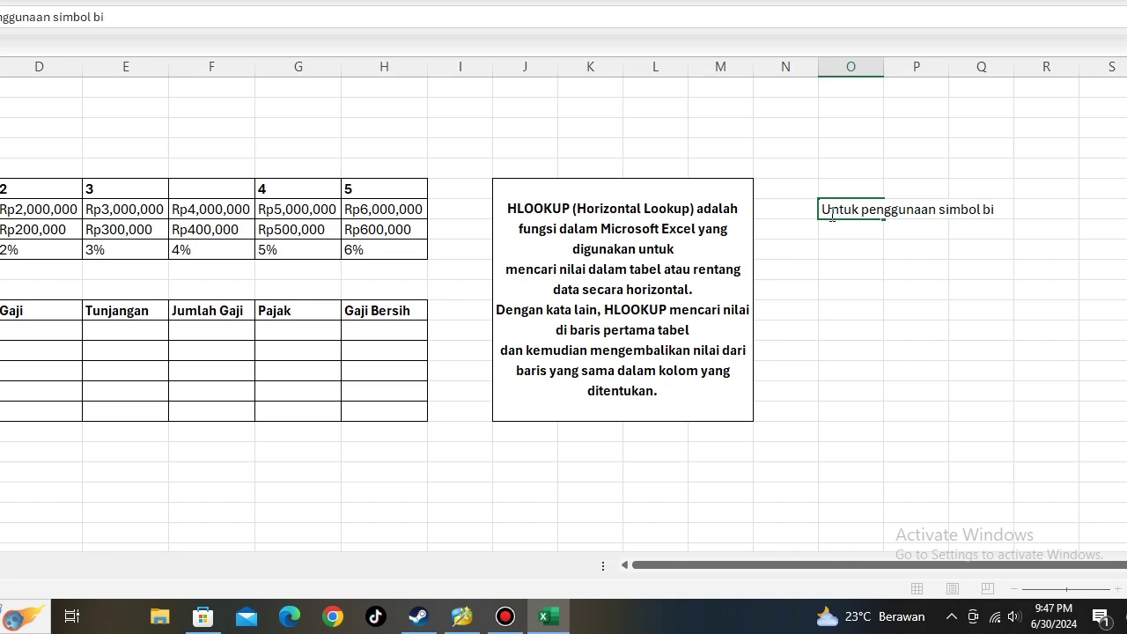
text(sa menggunakan Koma)
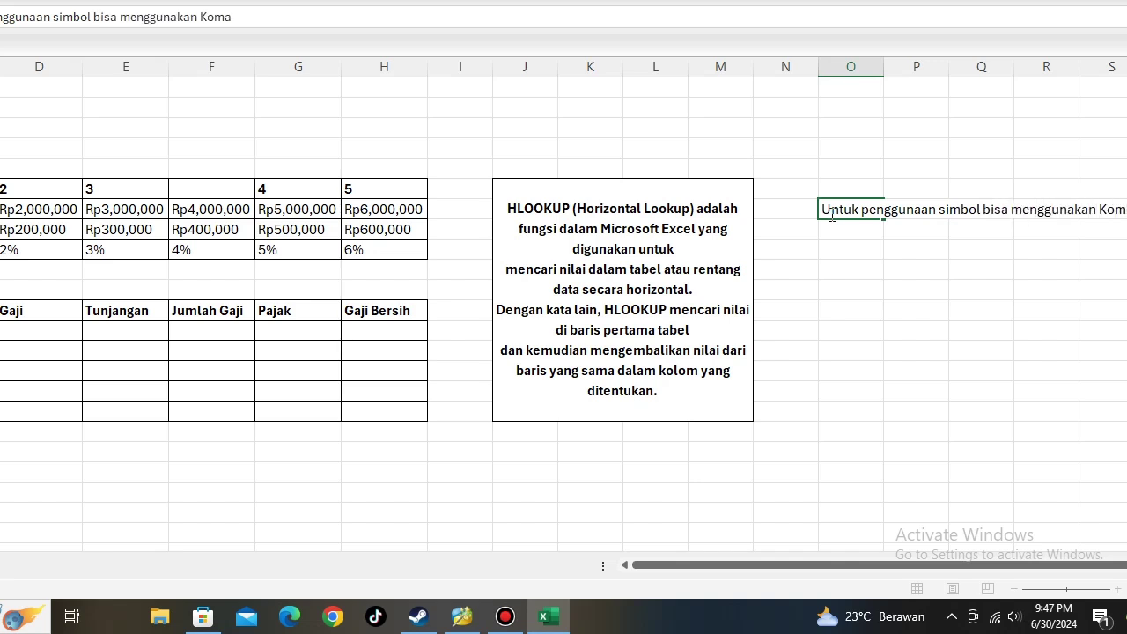
text( atau titik)
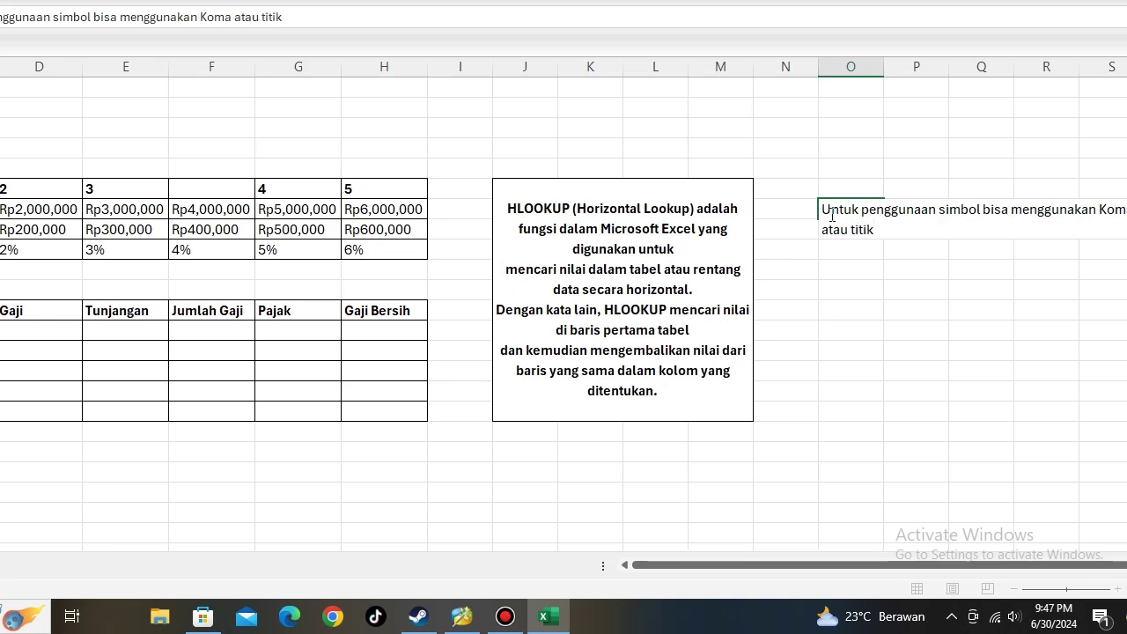
text( koma)
click(845, 309)
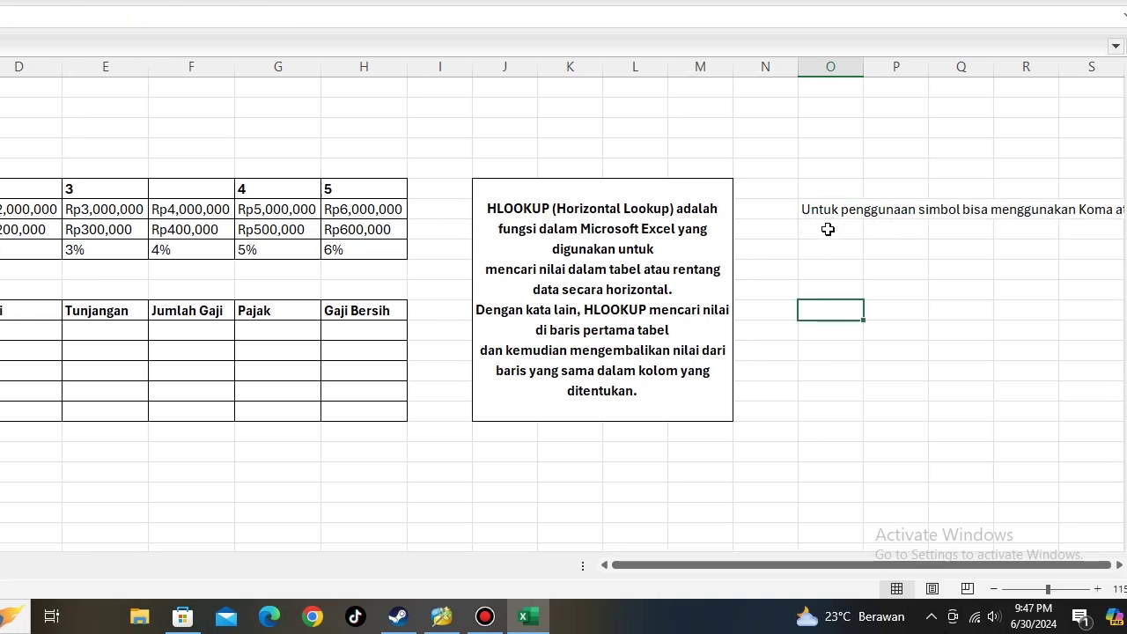
click(844, 209)
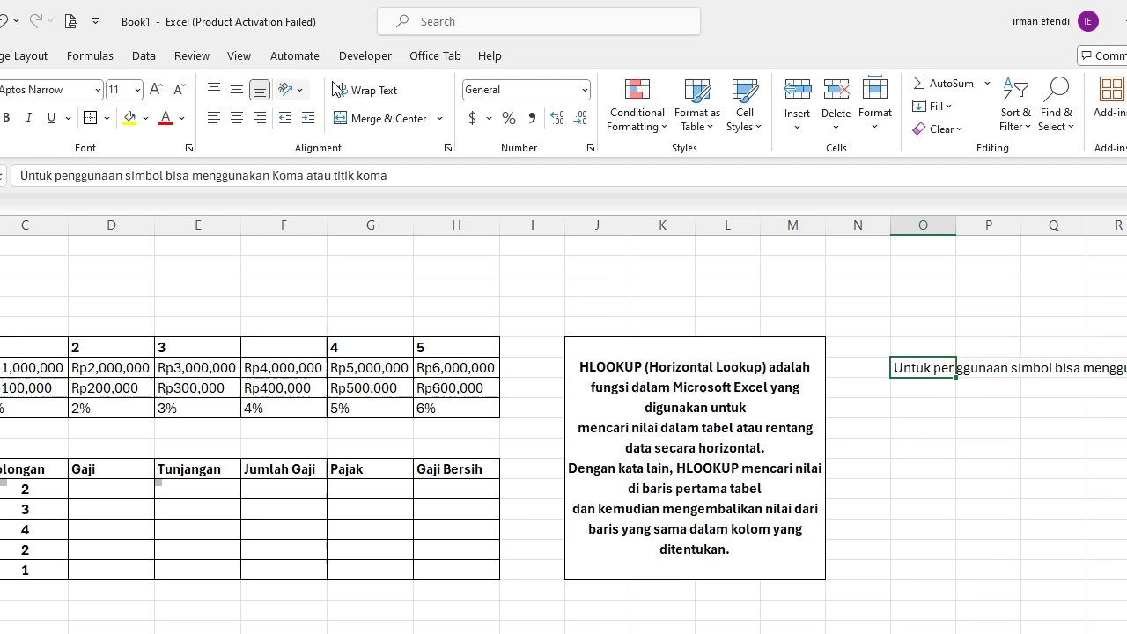
click(337, 88)
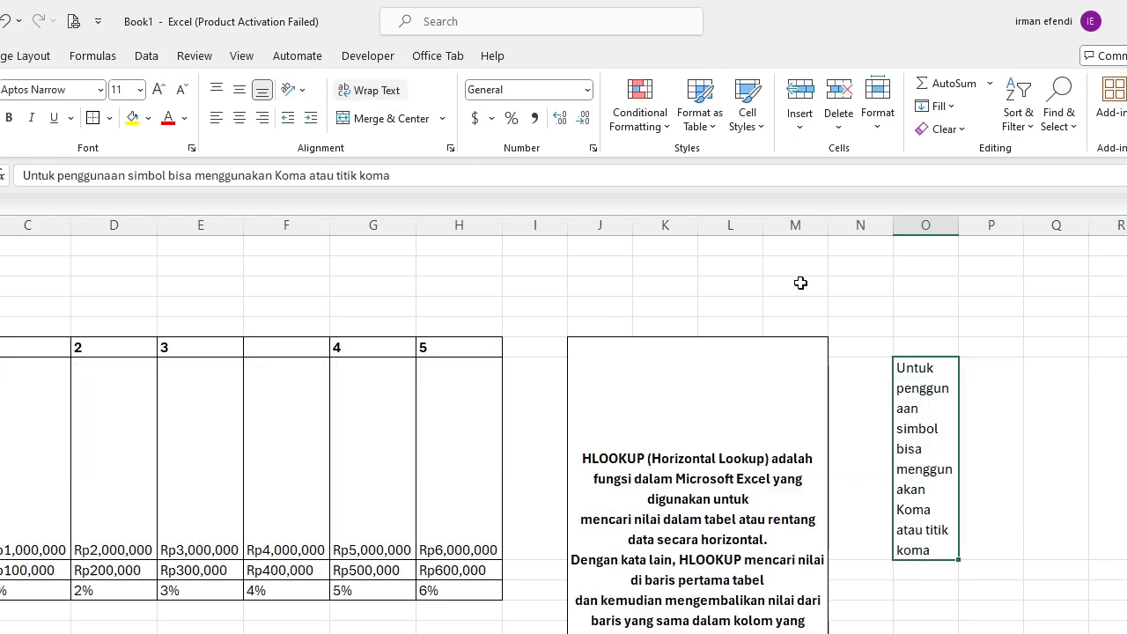
key(ctrl+z)
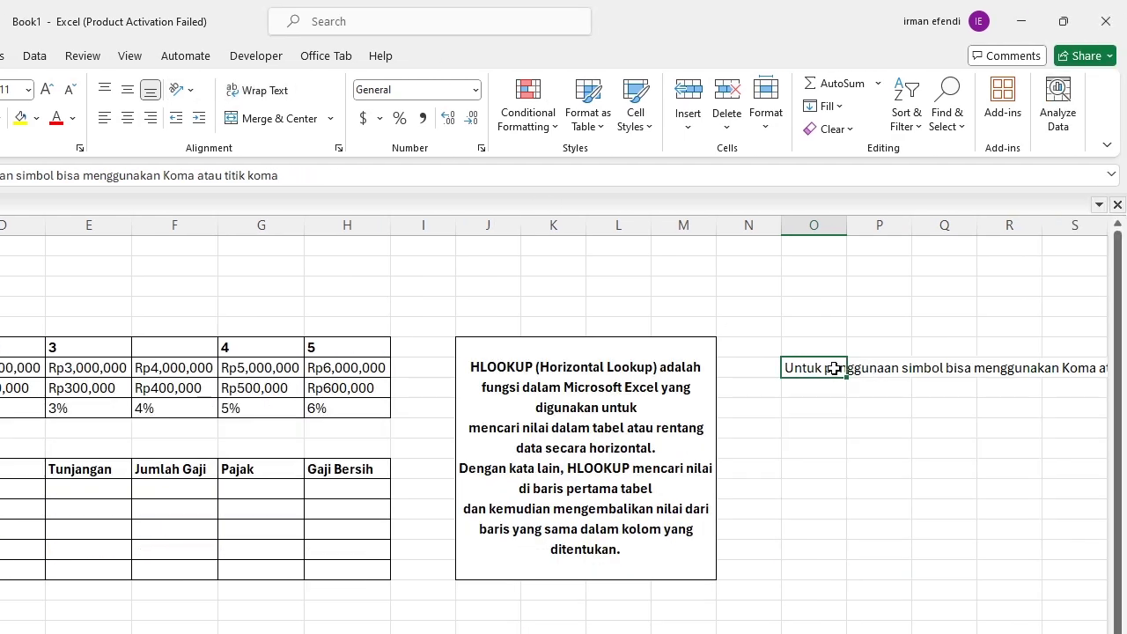
Merge and center O7:Q14 around the separator note, with its text wrapped and vertically middle-aligned
drag(833, 368, 974, 367)
click(273, 118)
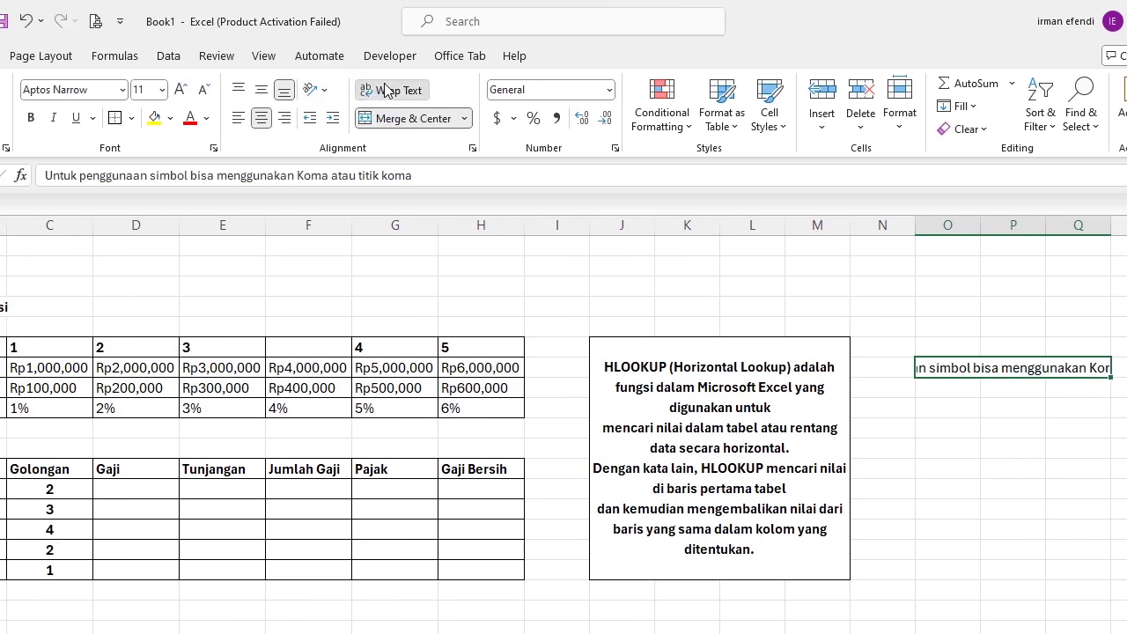
click(385, 91)
drag(923, 368, 1096, 514)
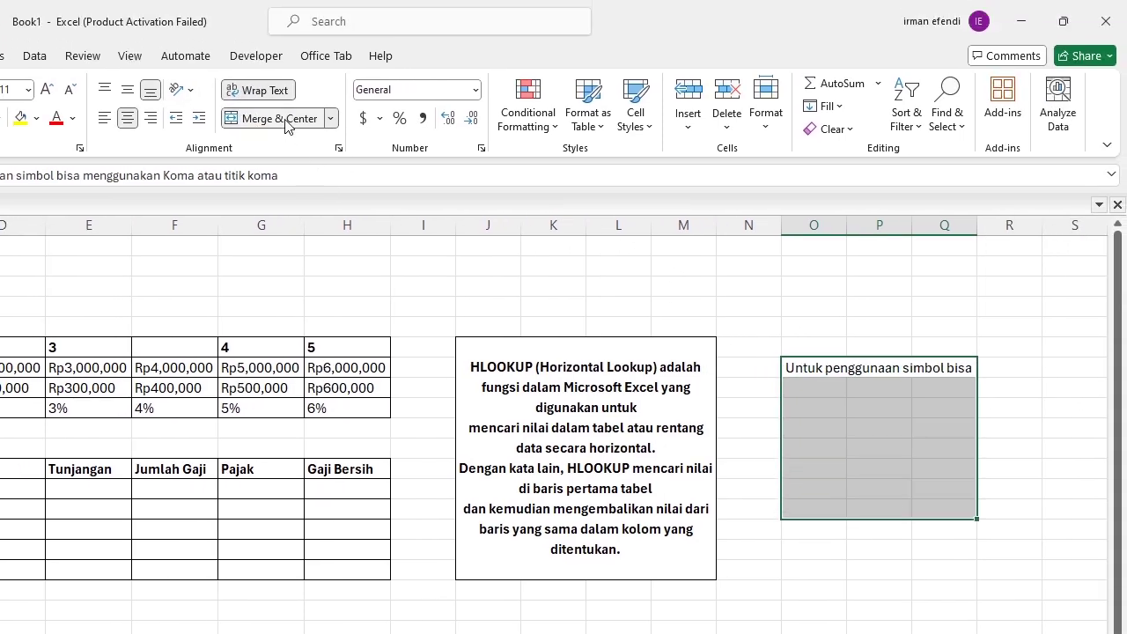
click(286, 122)
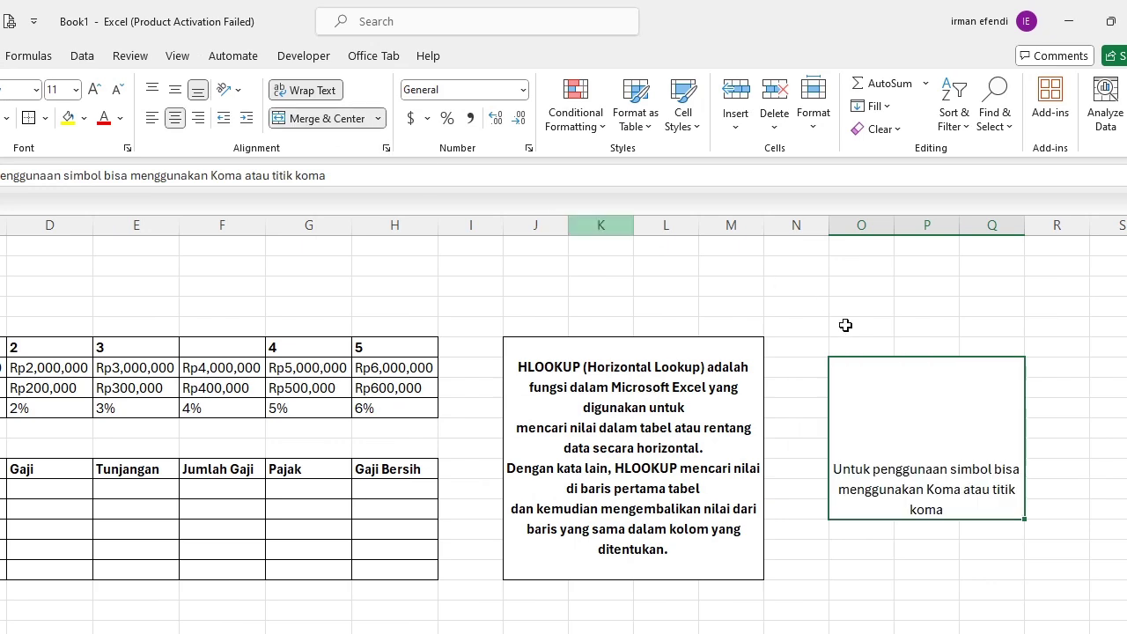
click(175, 89)
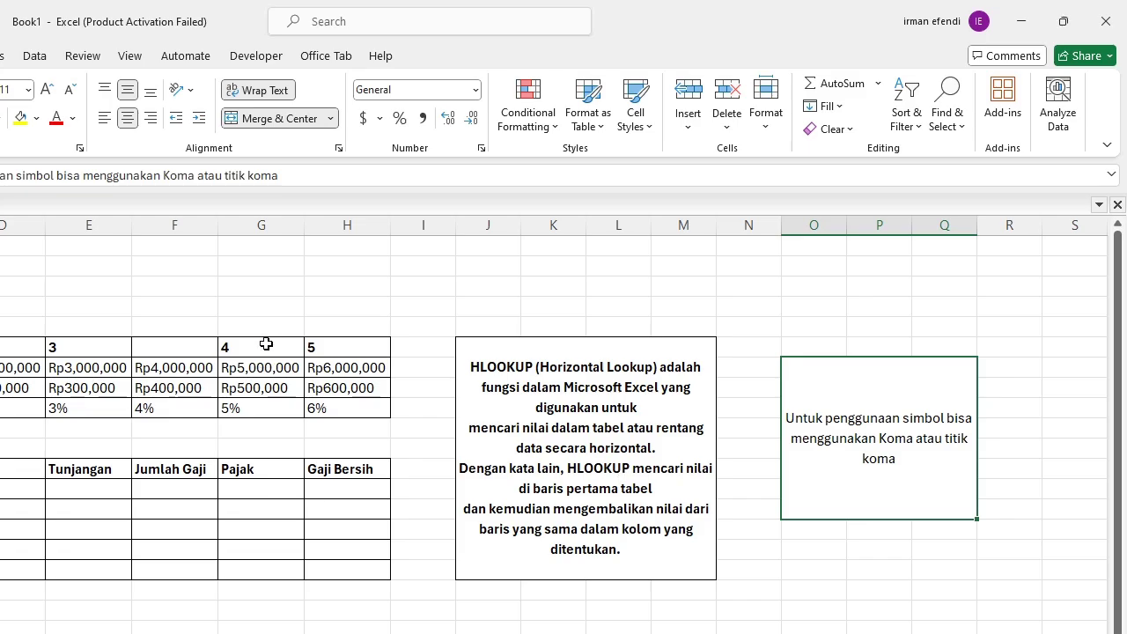
Enter =HLOOKUP(C13,$C$6:$H$9,2,FALSE) in D13 to retrieve the first employee's Gaji by Golongan
click(18, 489)
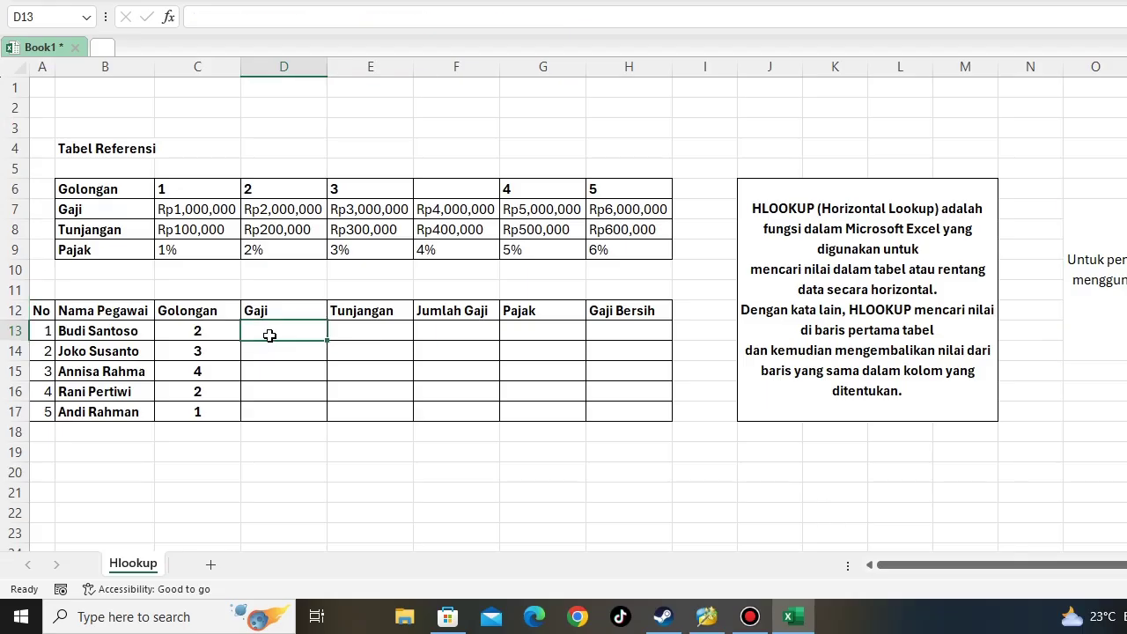
text(=h)
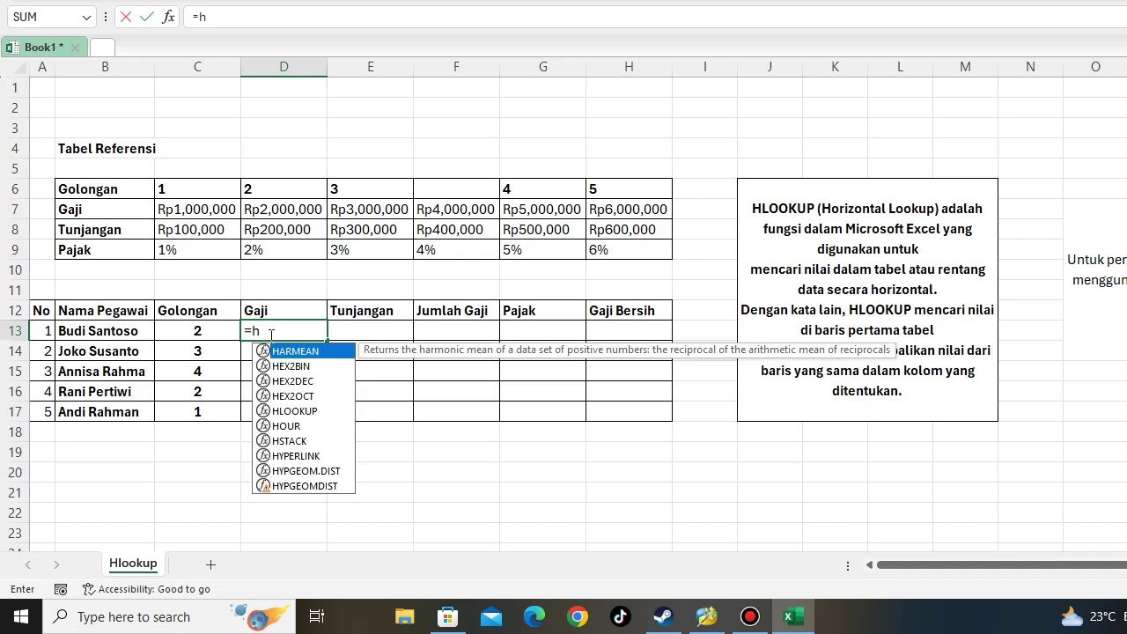
double_click(305, 411)
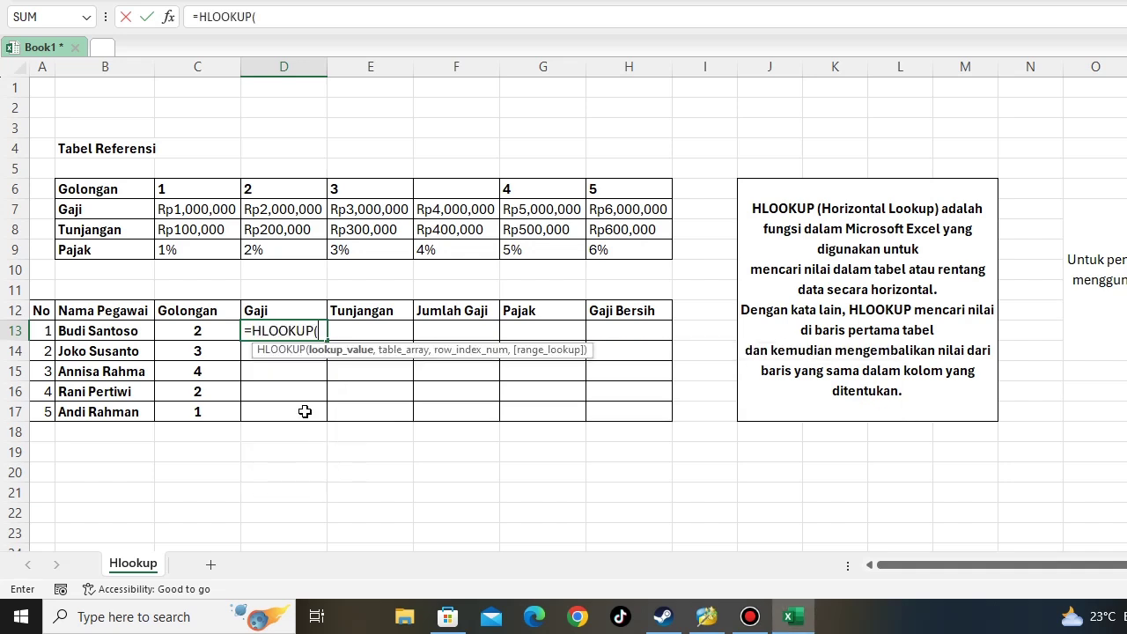
click(202, 328)
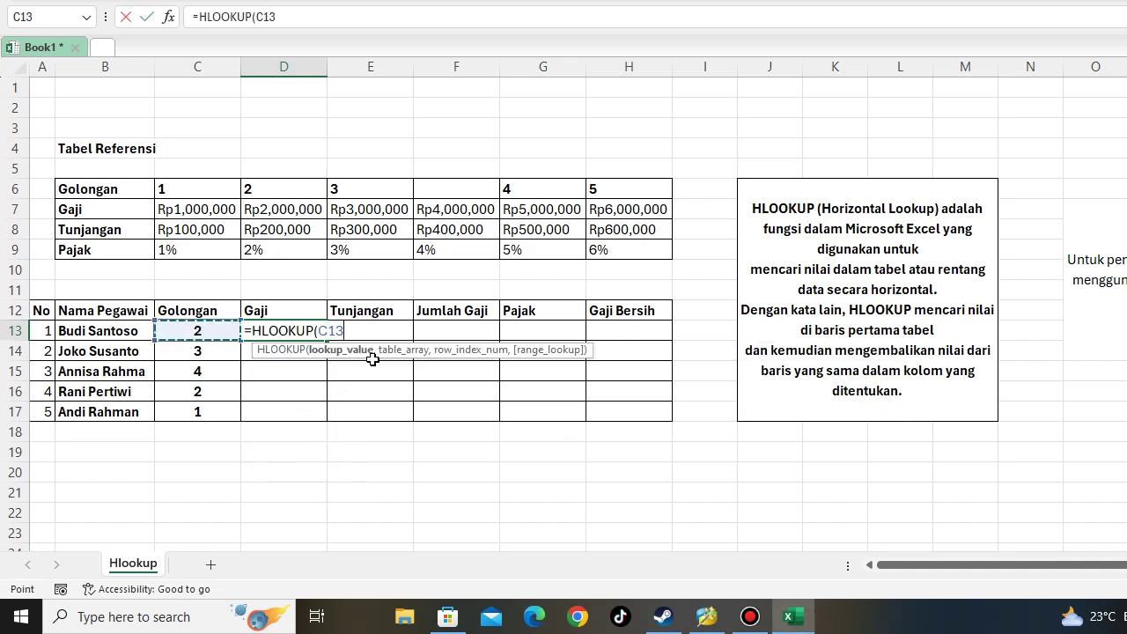
text(,)
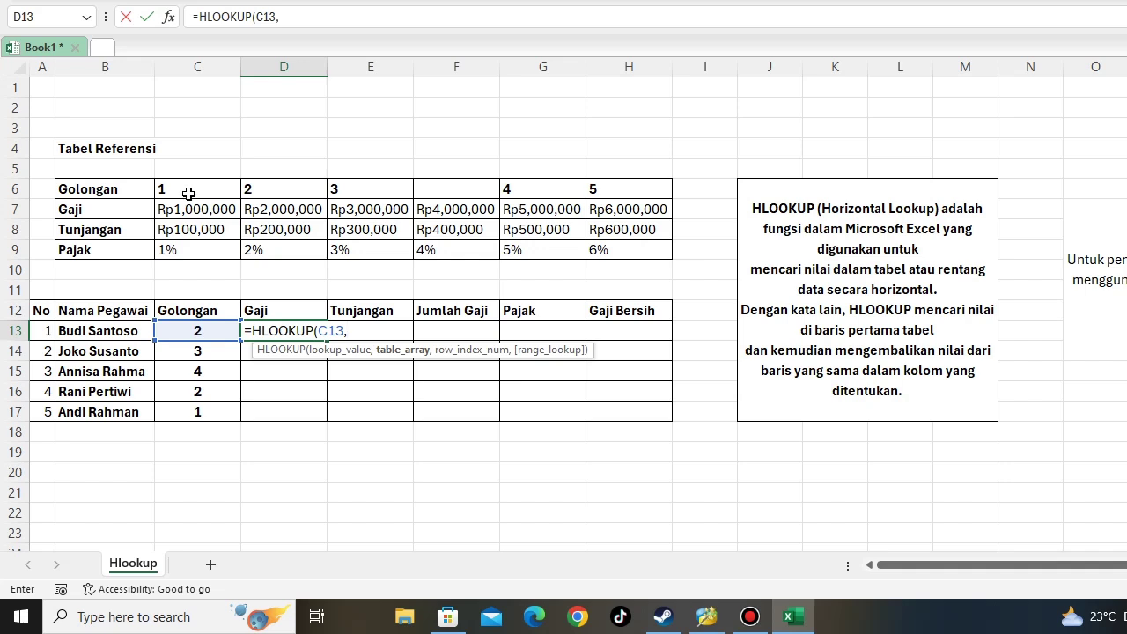
drag(182, 190, 637, 251)
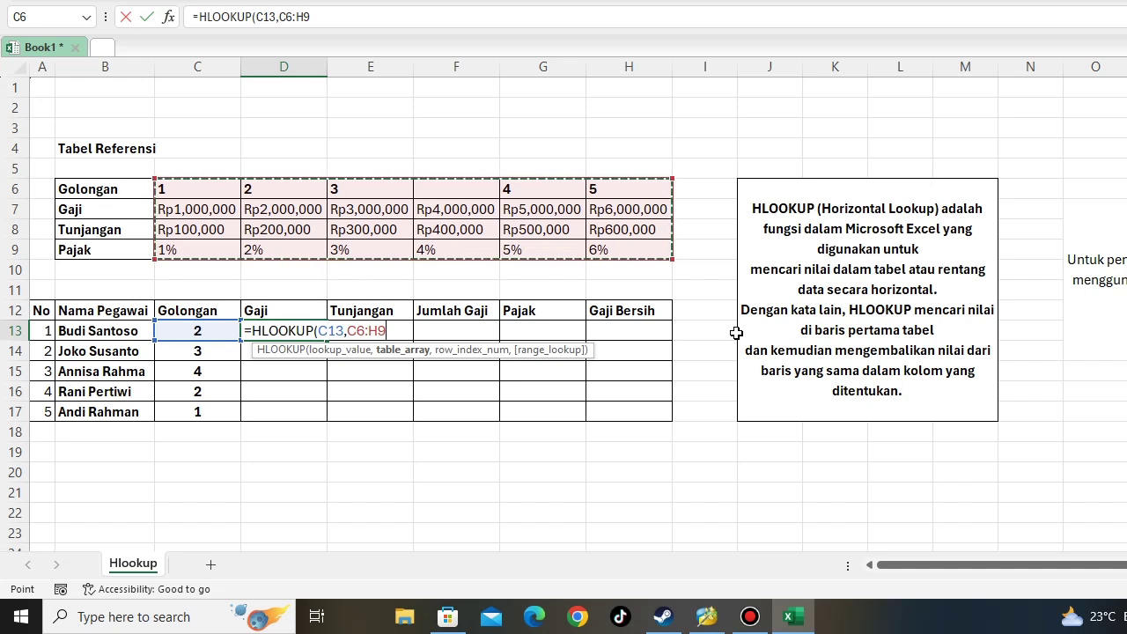
key(F4)
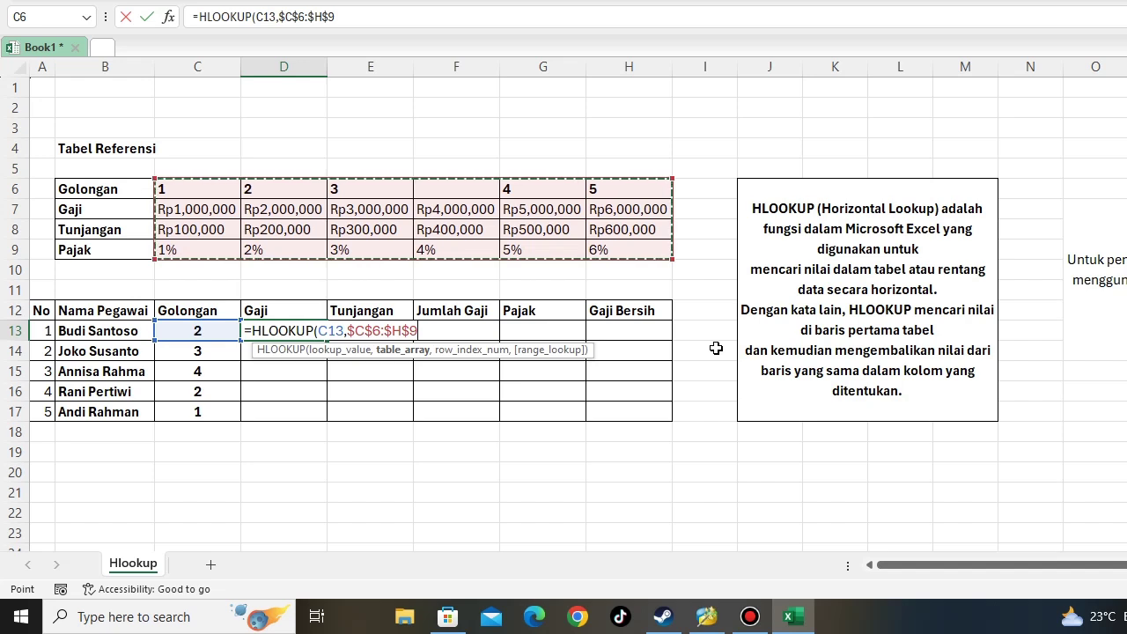
text(,2)
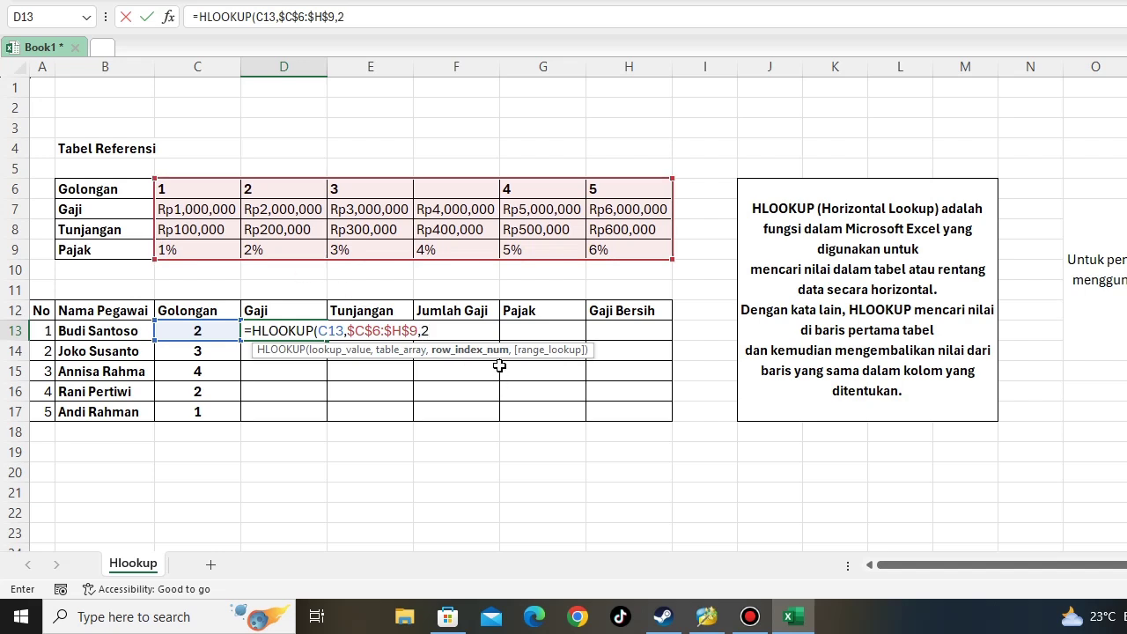
text(,)
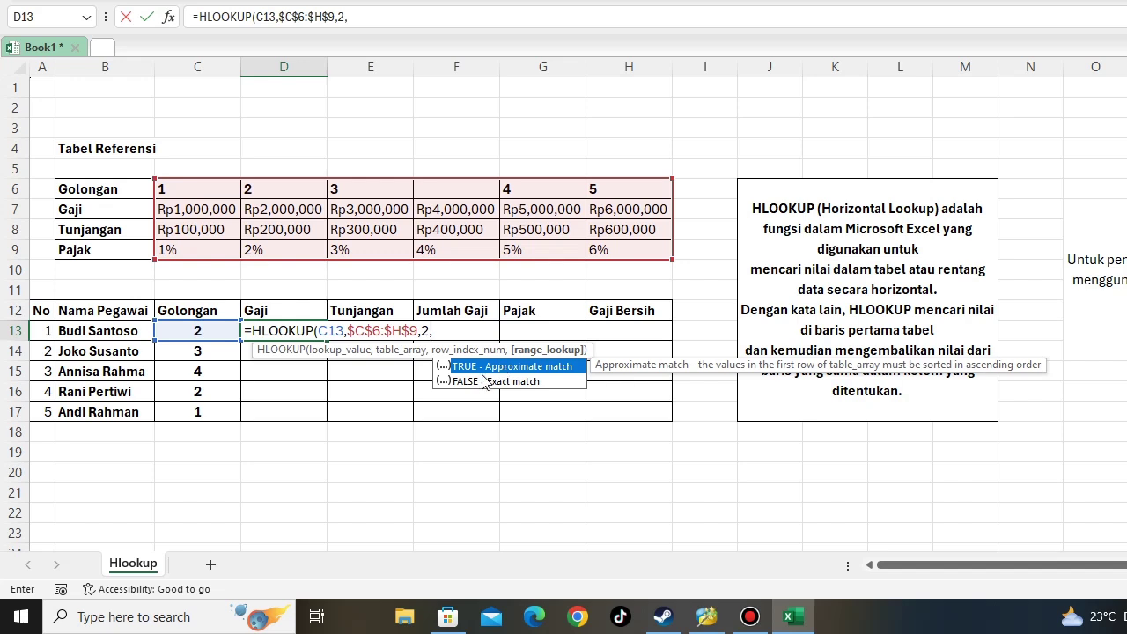
click(486, 382)
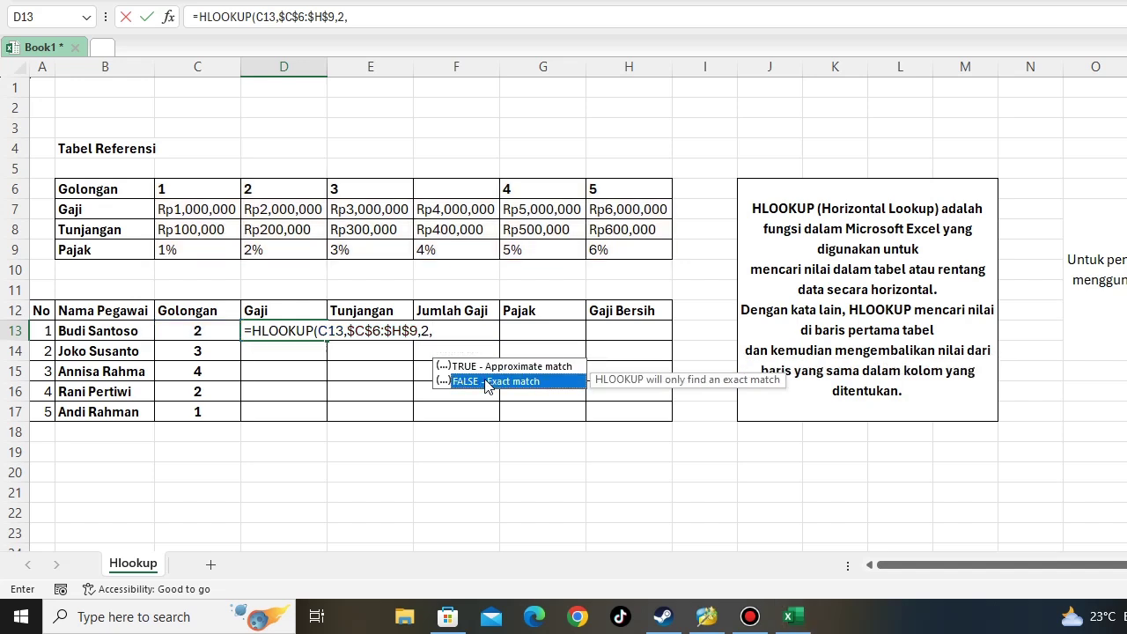
double_click(486, 382)
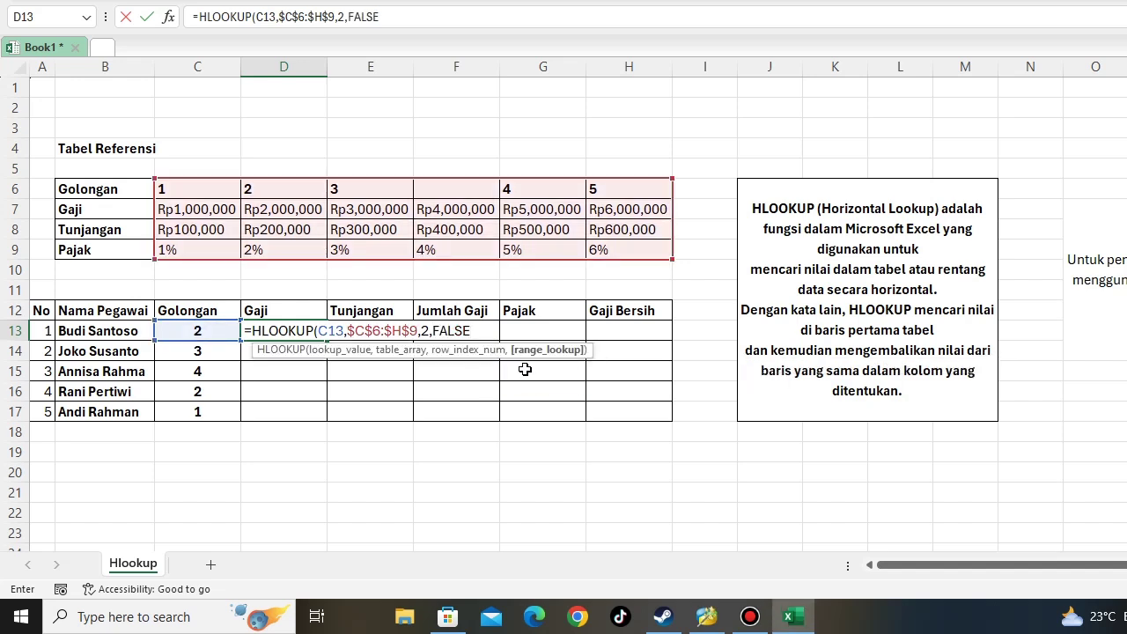
text())
key(Return)
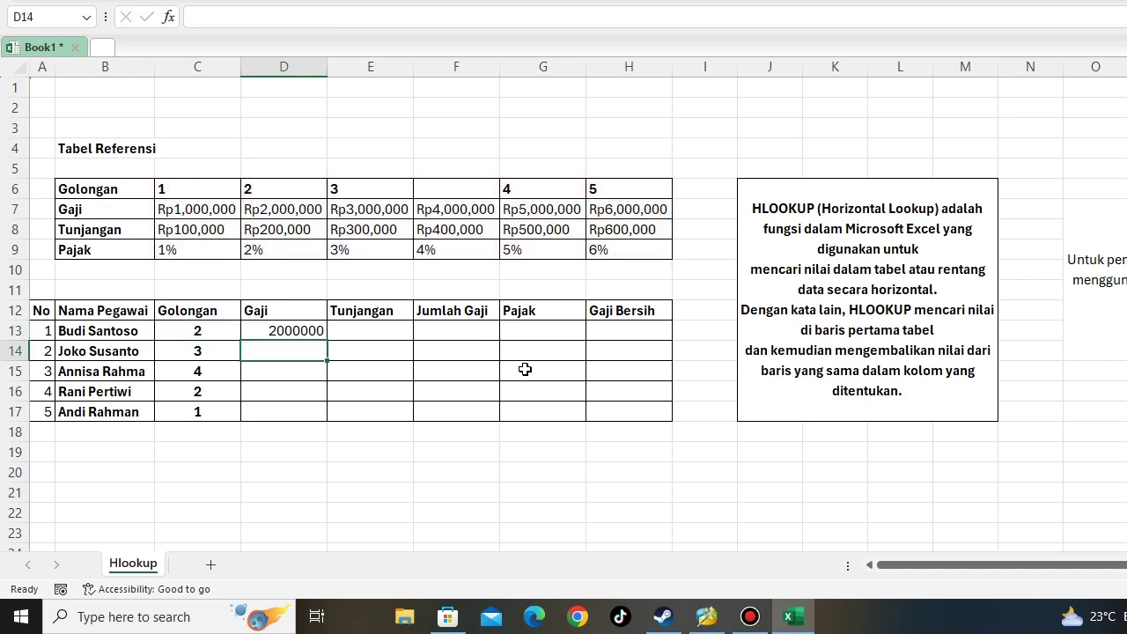
click(314, 331)
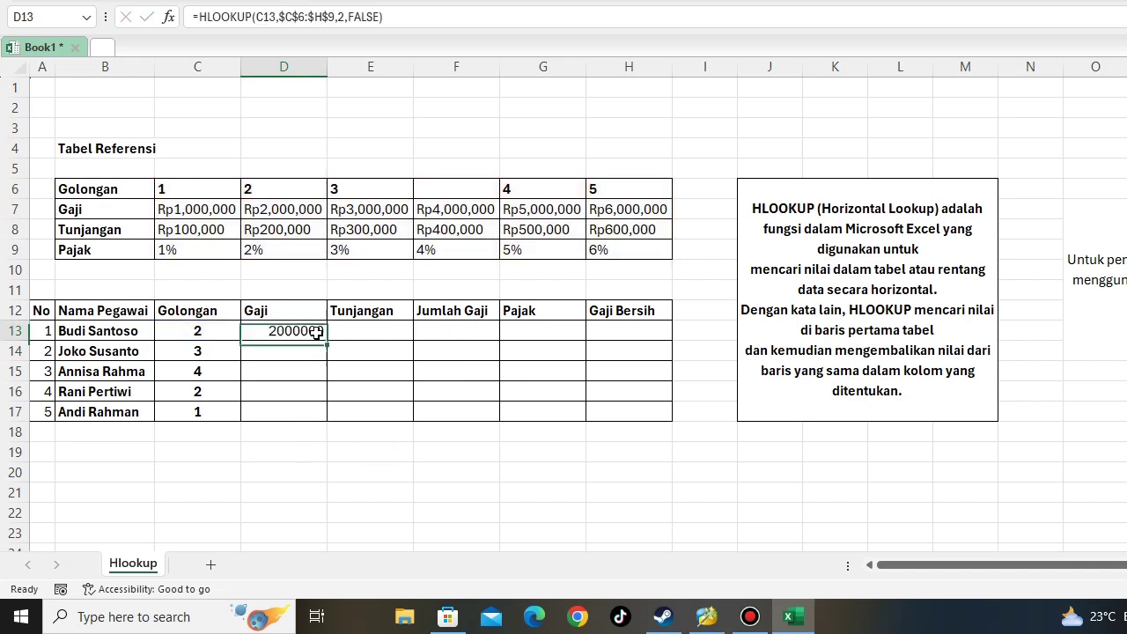
drag(326, 340, 326, 421)
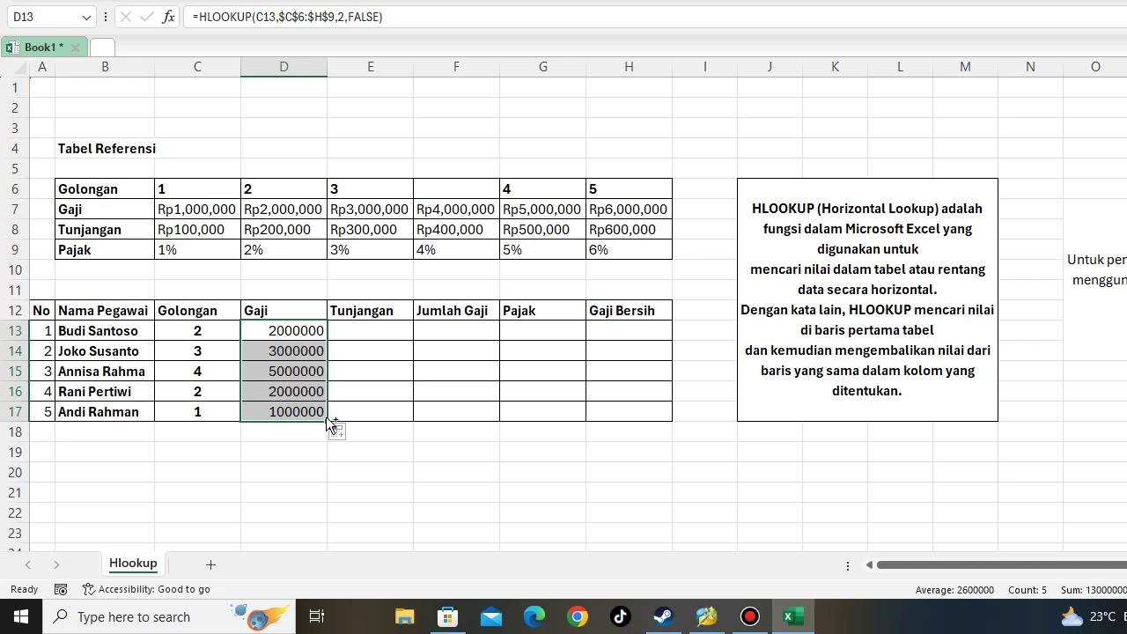
key(ctrl+z)
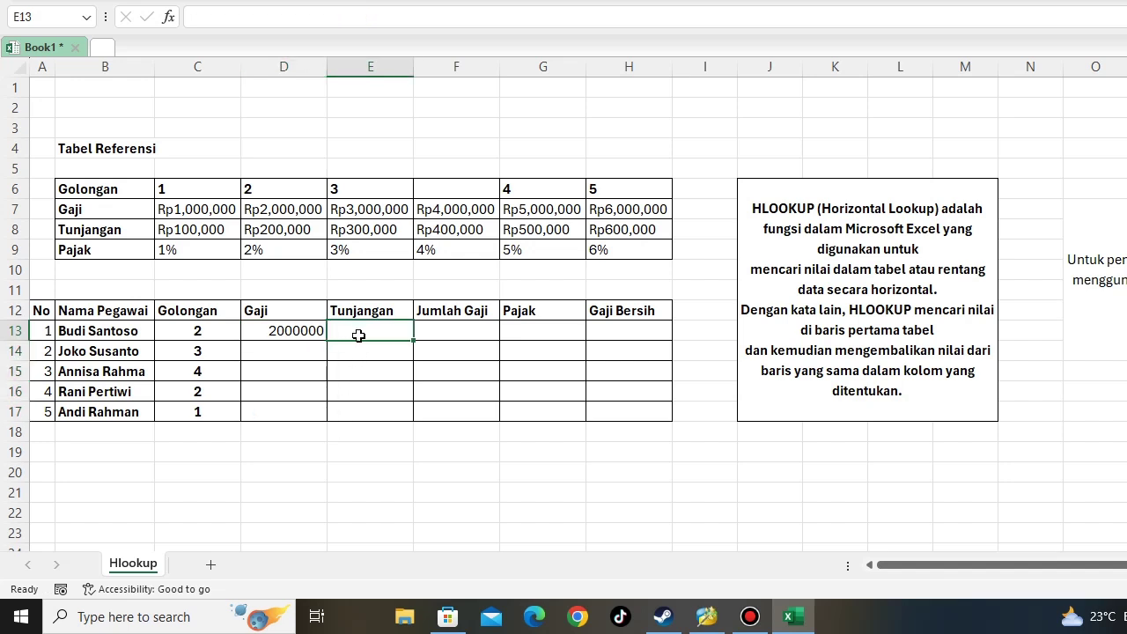
Fill the Gaji formula from D13 down through D17 for the remaining employees
click(308, 332)
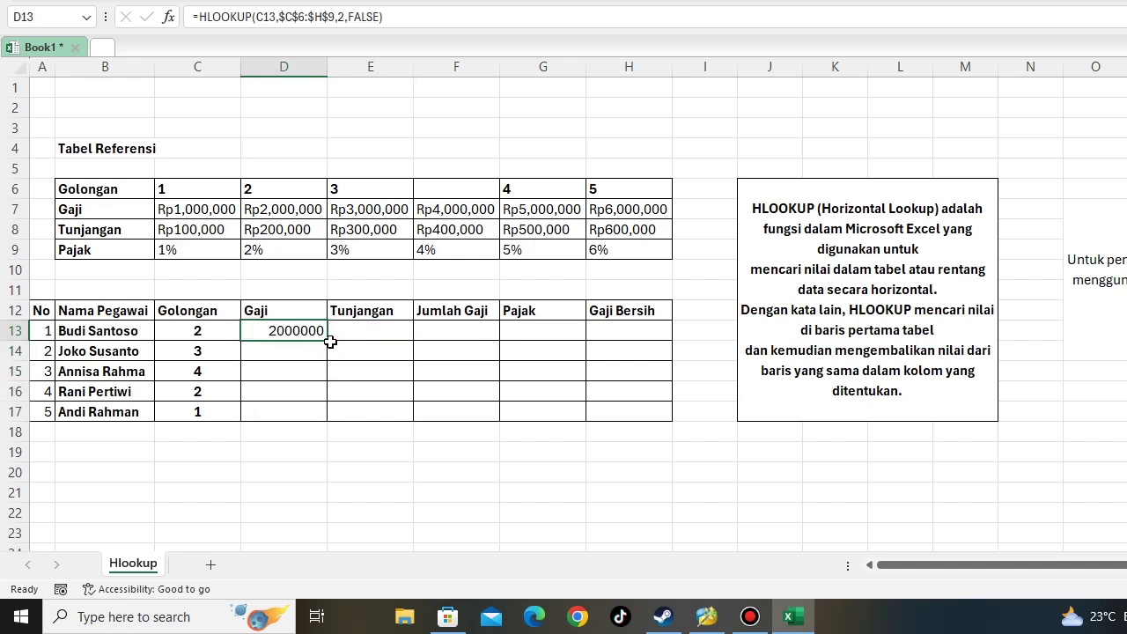
drag(329, 341, 330, 415)
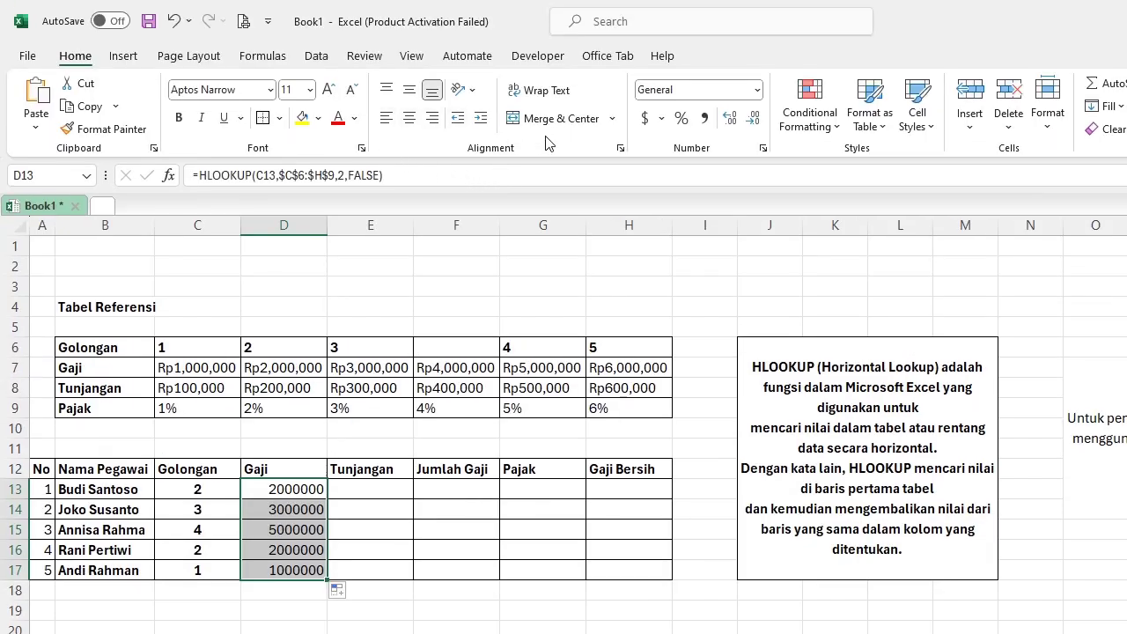
Format the Gaji values in D13:D17 as Accounting with the Rp Indonesian symbol and no decimal places
click(660, 119)
click(662, 122)
click(661, 122)
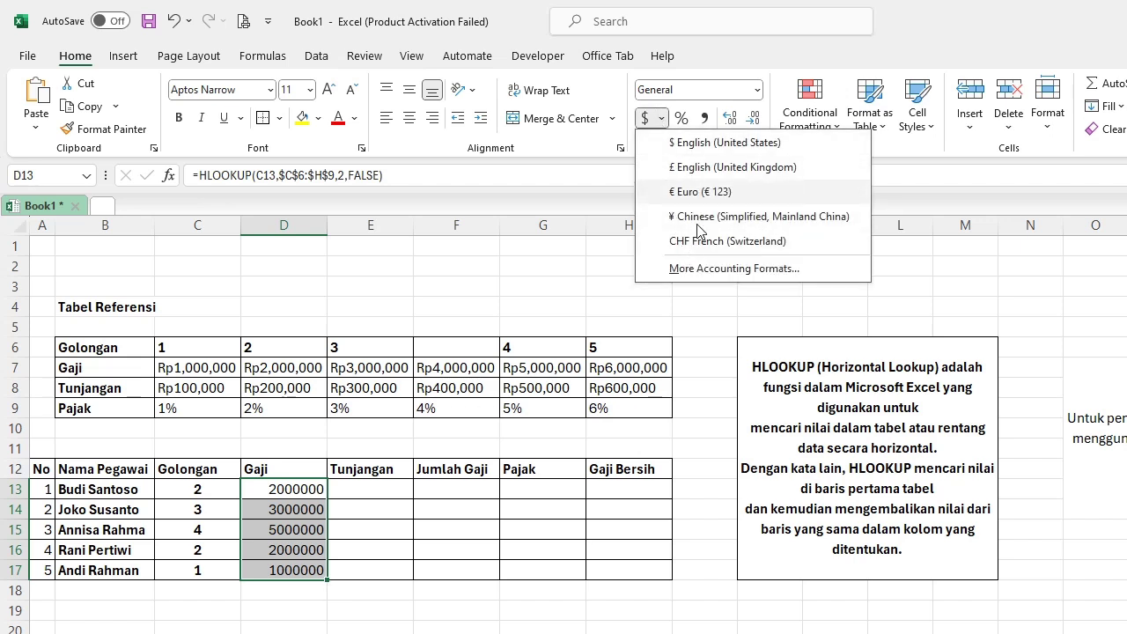
click(702, 264)
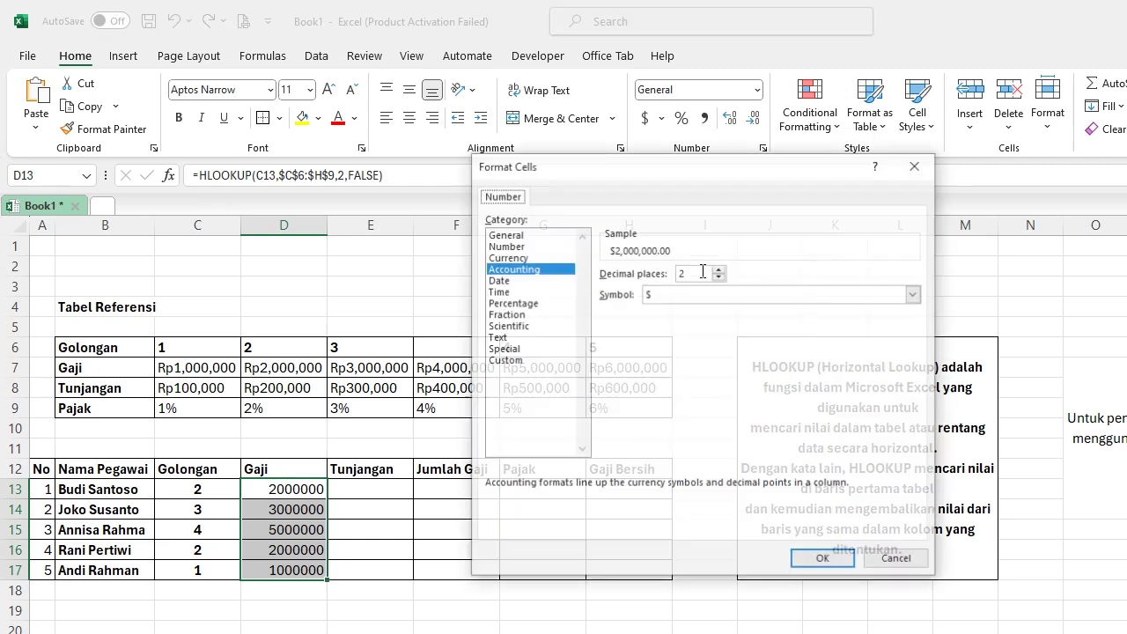
click(791, 295)
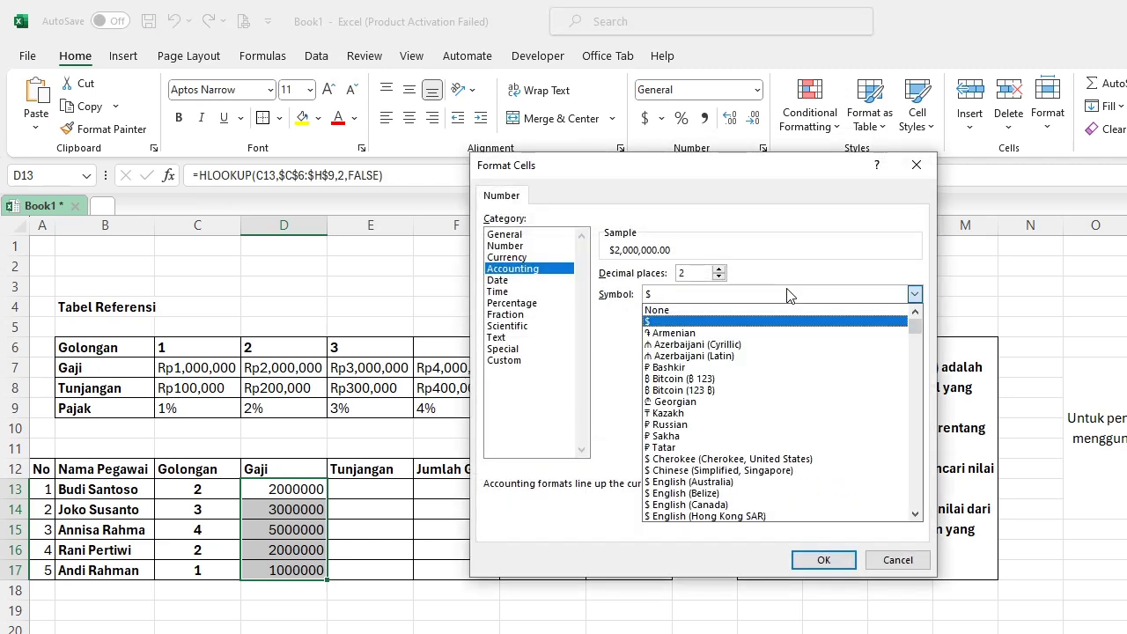
scroll(813, 428, down, 3)
drag(916, 328, 917, 419)
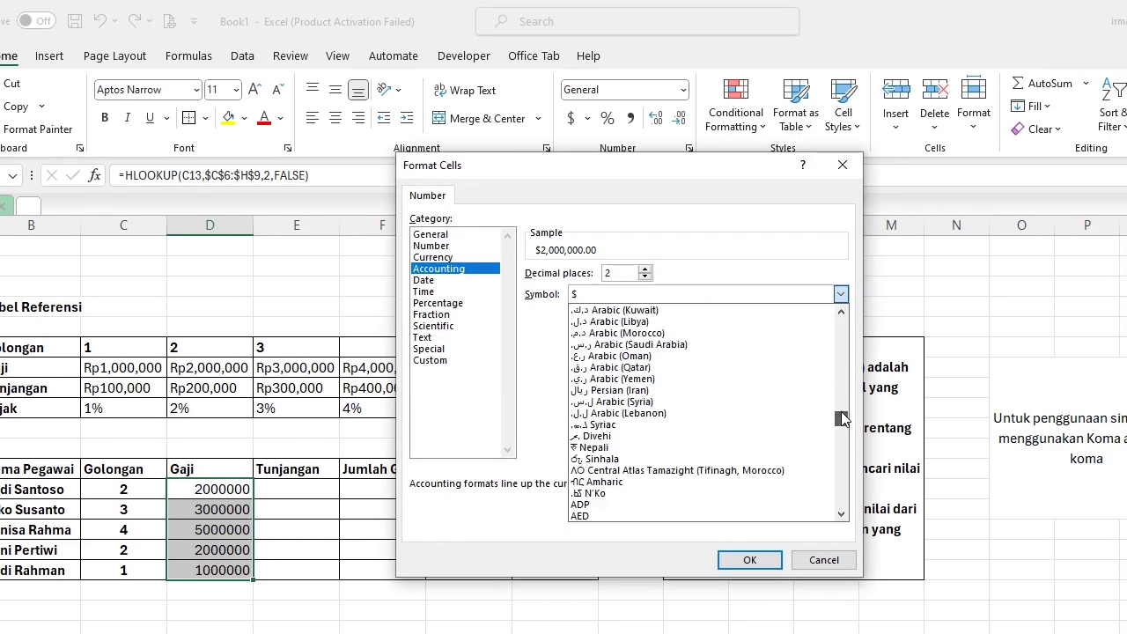
scroll(710, 410, up, 5)
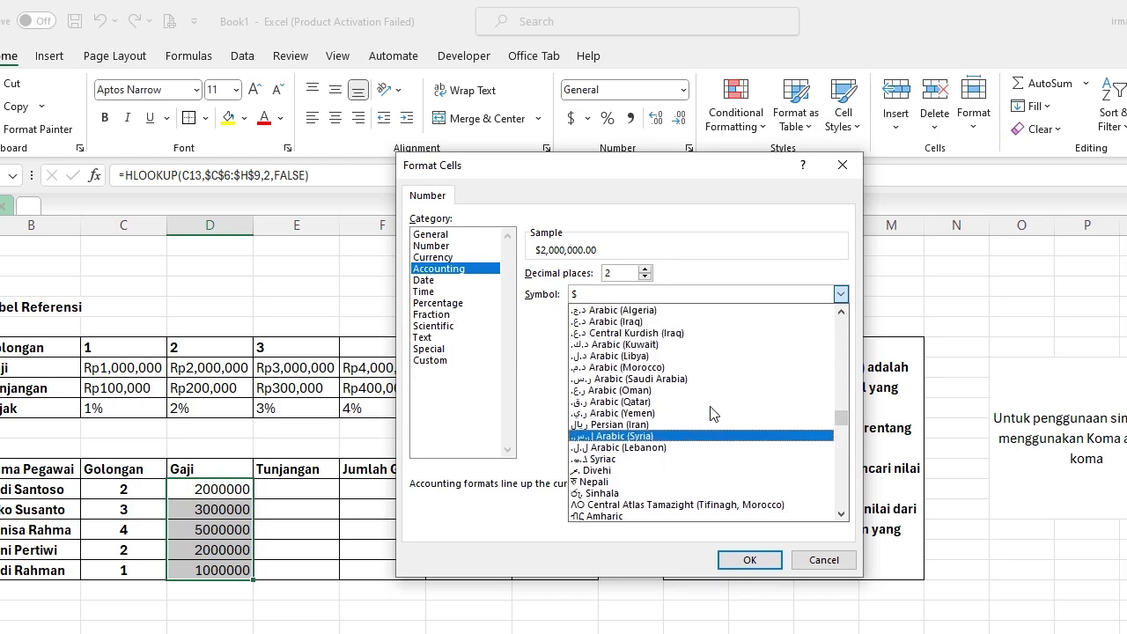
scroll(710, 407, up, 6)
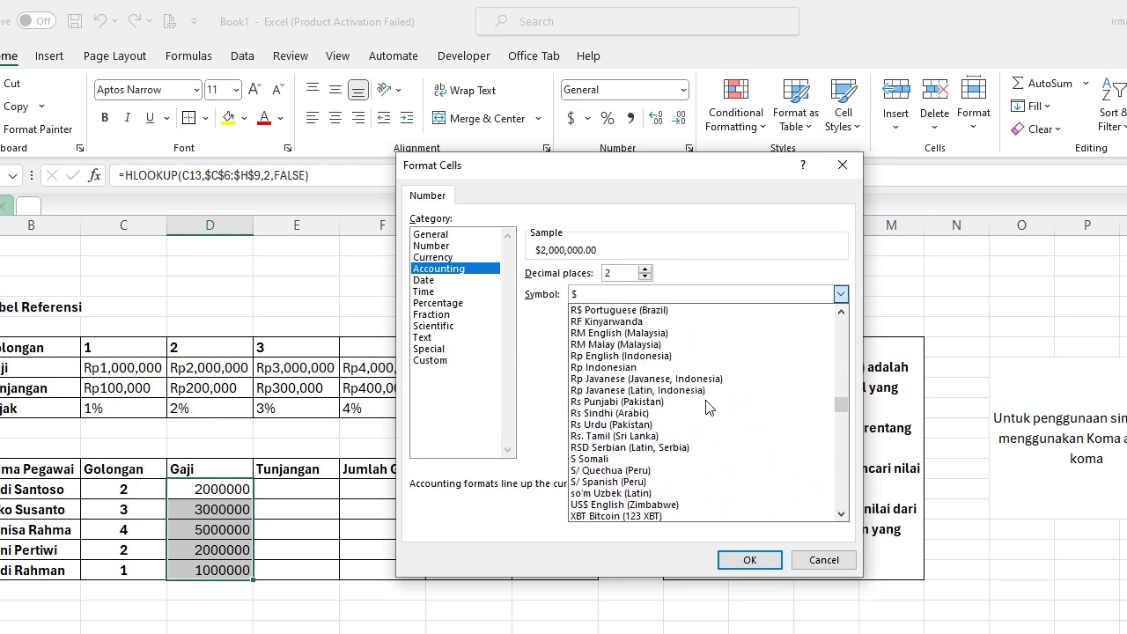
click(623, 367)
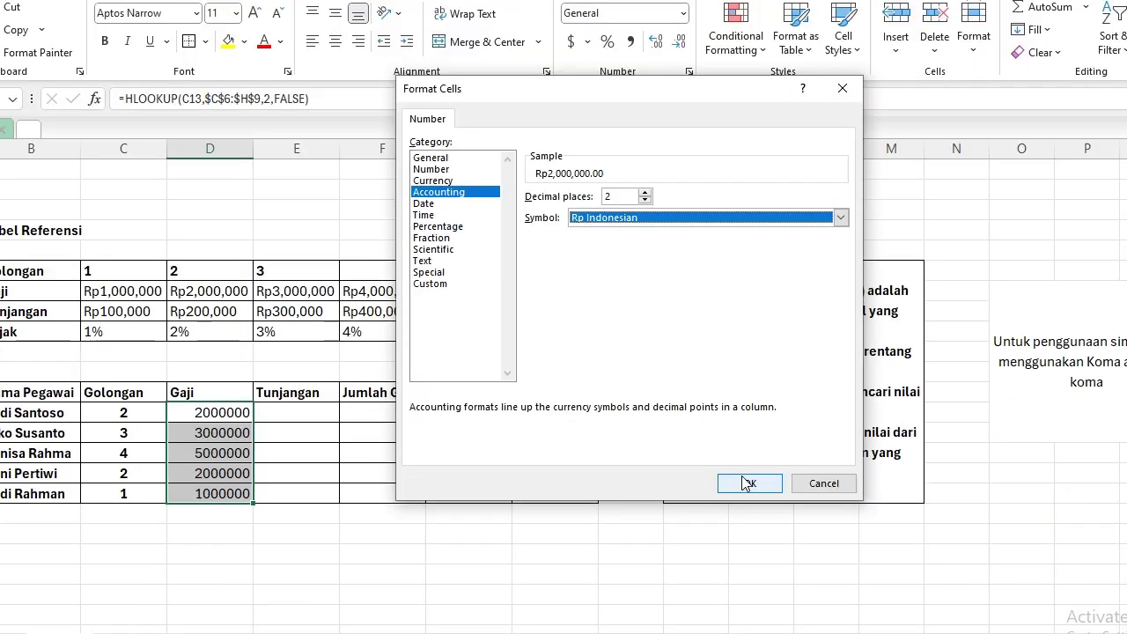
click(747, 483)
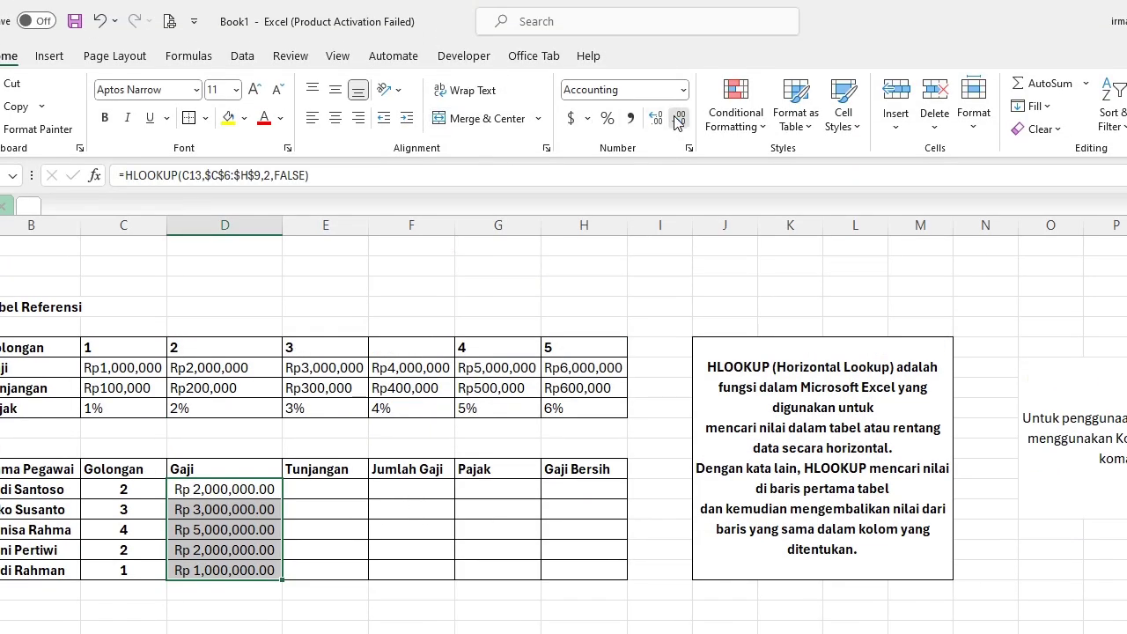
click(678, 33)
click(678, 122)
Examine the Tunjangan values across row 8 of the reference table against the empty Tunjangan cell E13
click(334, 491)
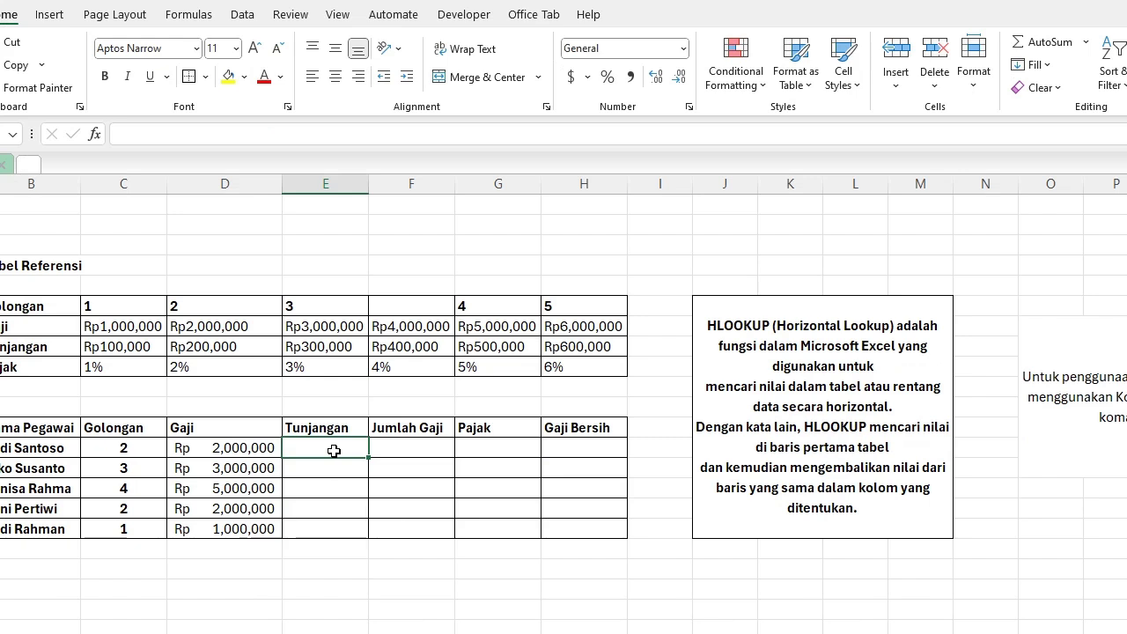
click(258, 448)
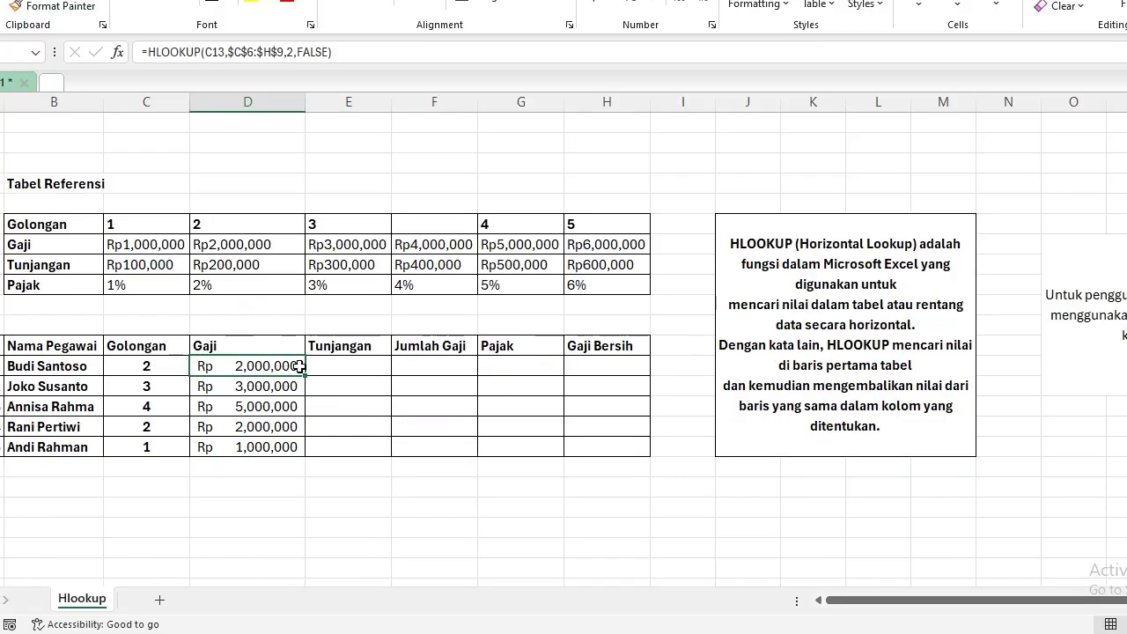
click(344, 361)
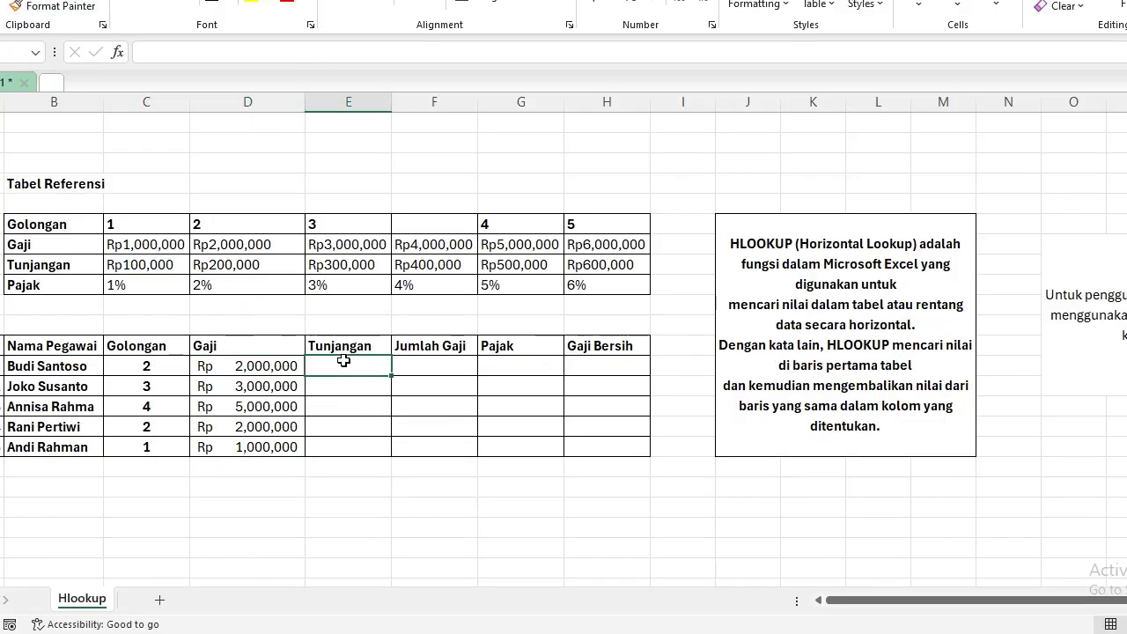
click(180, 264)
click(243, 263)
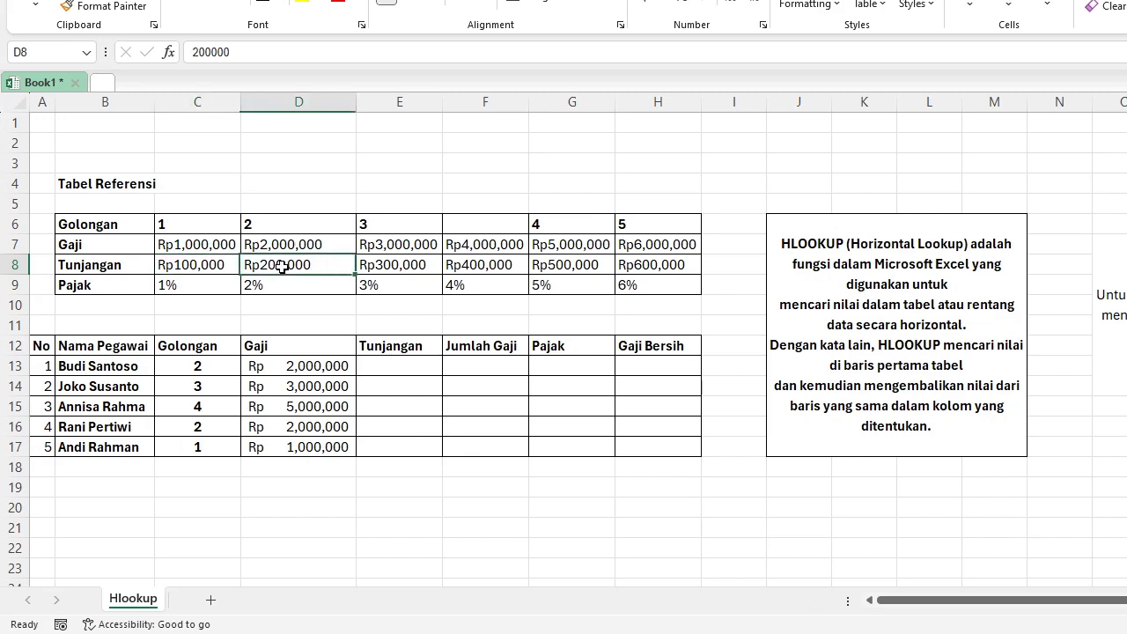
click(339, 262)
click(476, 264)
click(554, 264)
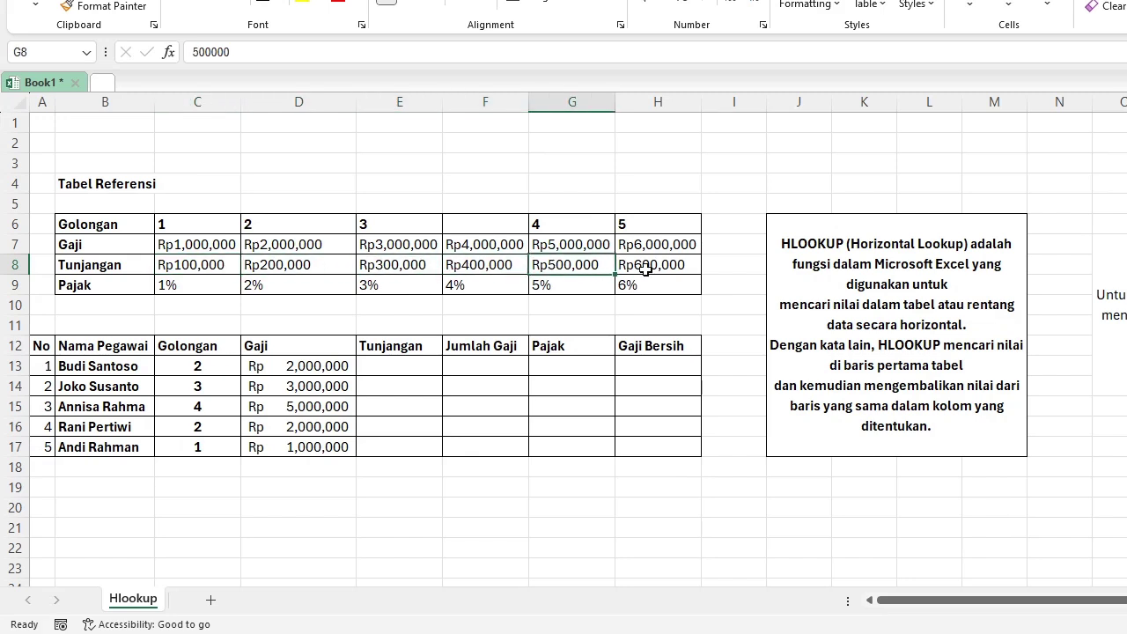
click(629, 264)
click(374, 361)
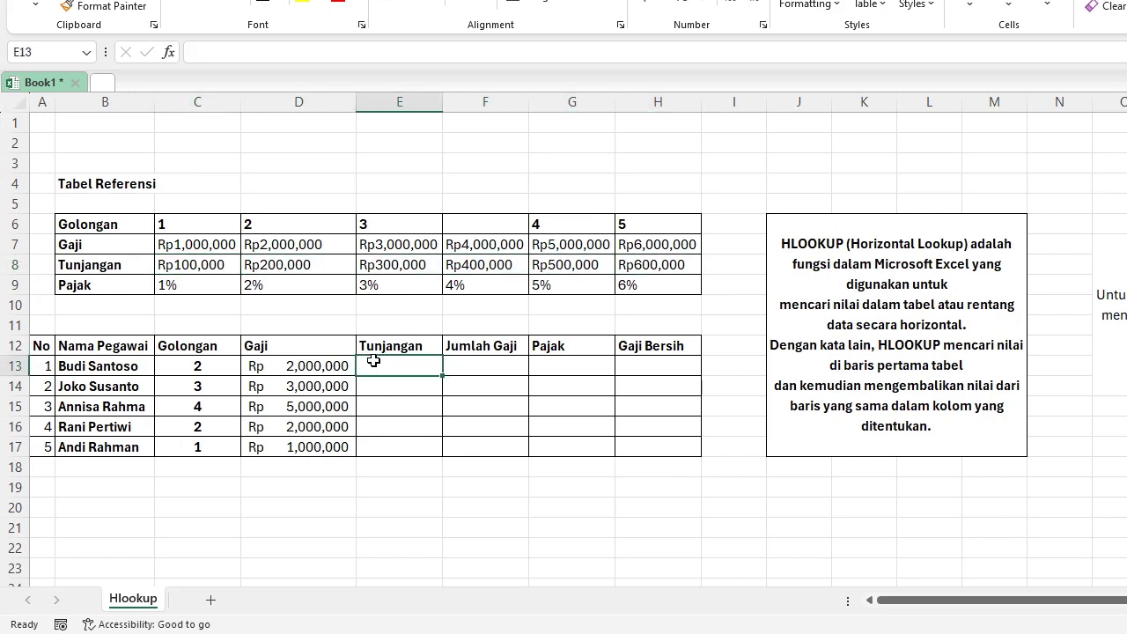
Copy the full text of the Gaji HLOOKUP formula in D13, leaving the original formula in place
click(334, 362)
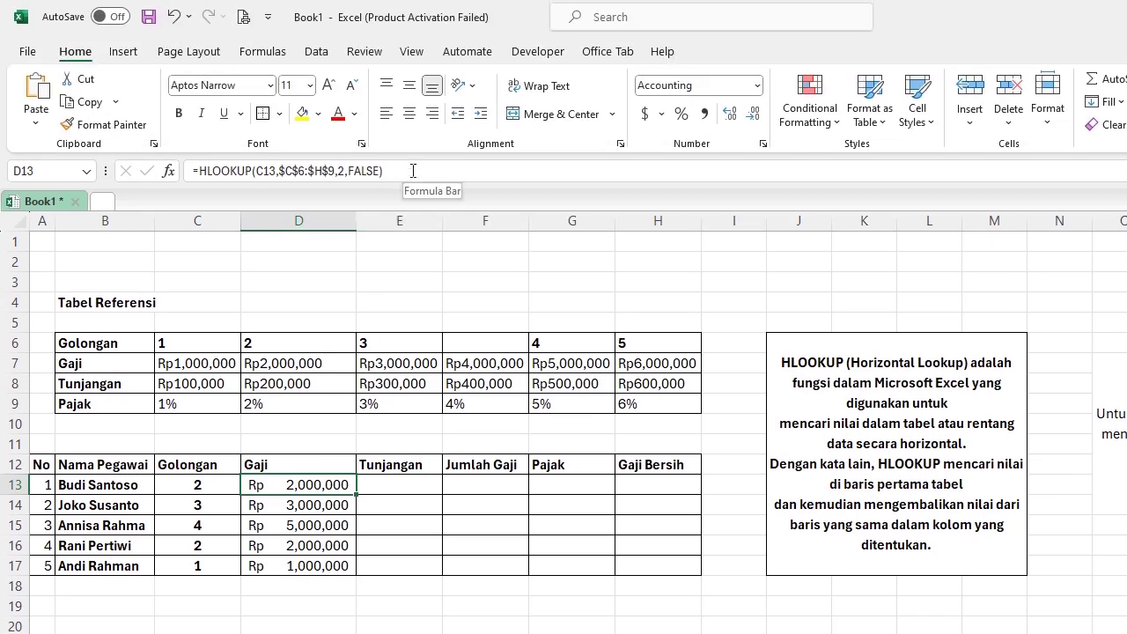
drag(384, 158, 207, 158)
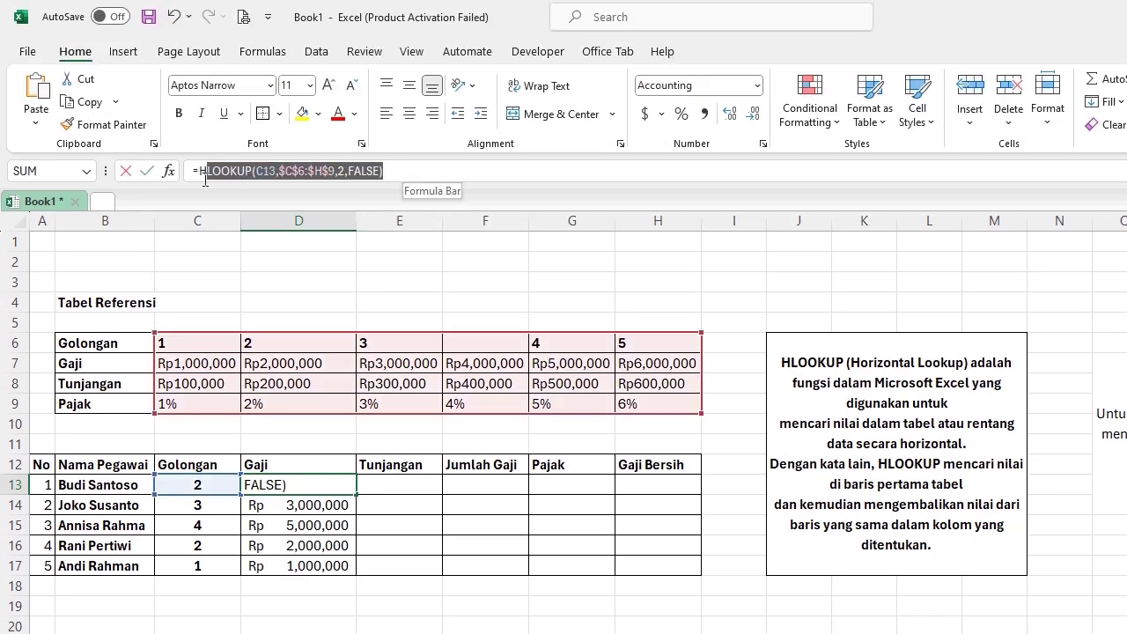
click(409, 166)
drag(405, 170, 195, 173)
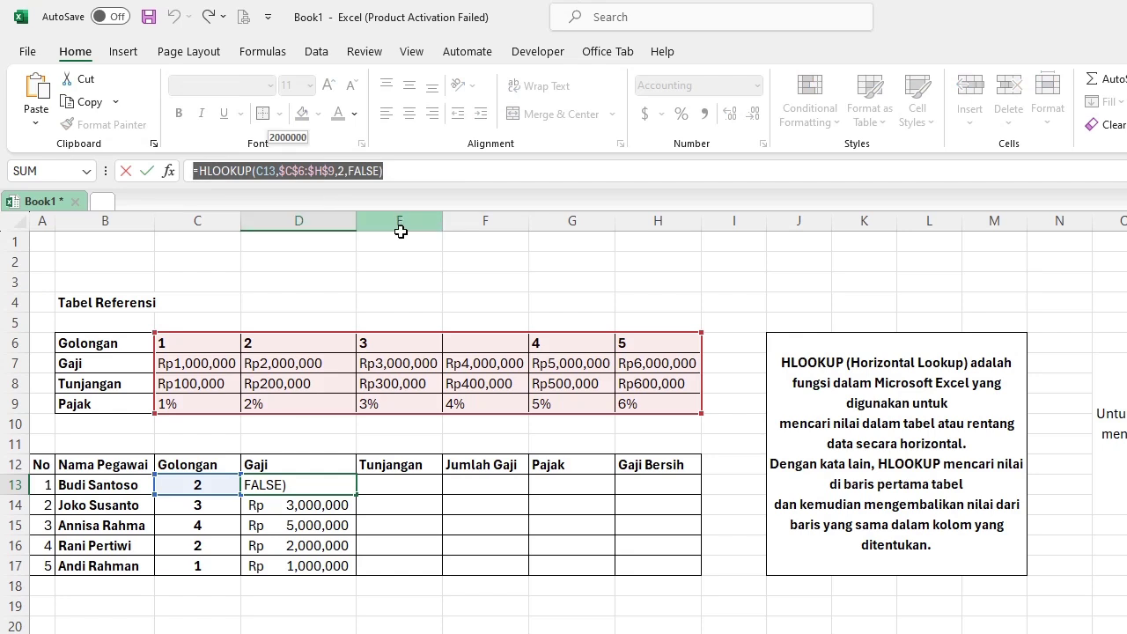
right_click(327, 175)
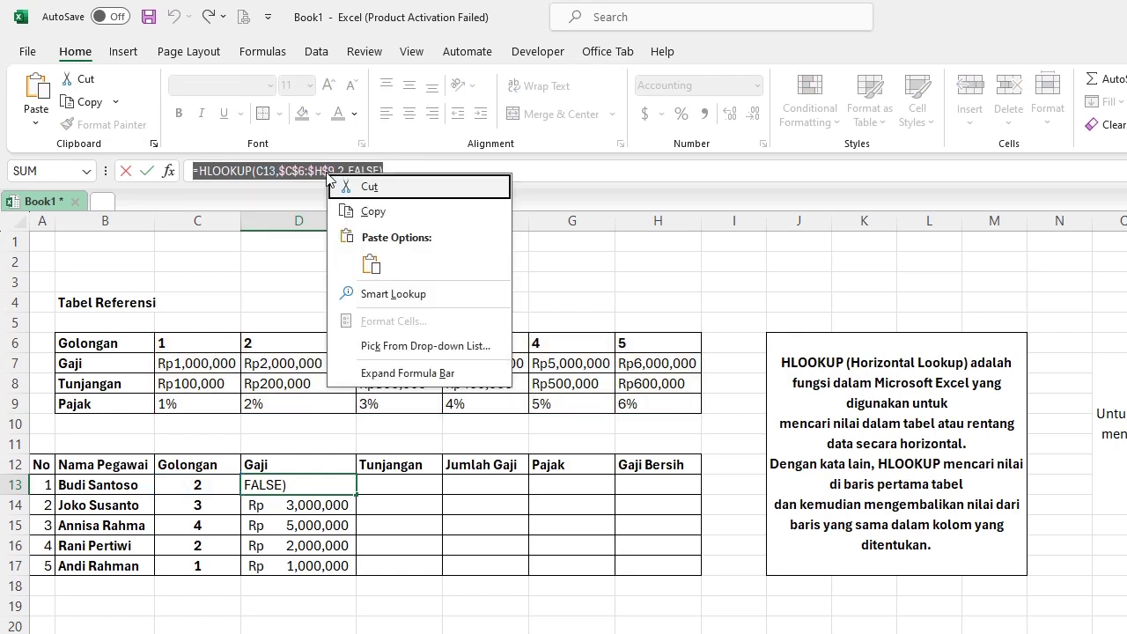
click(372, 211)
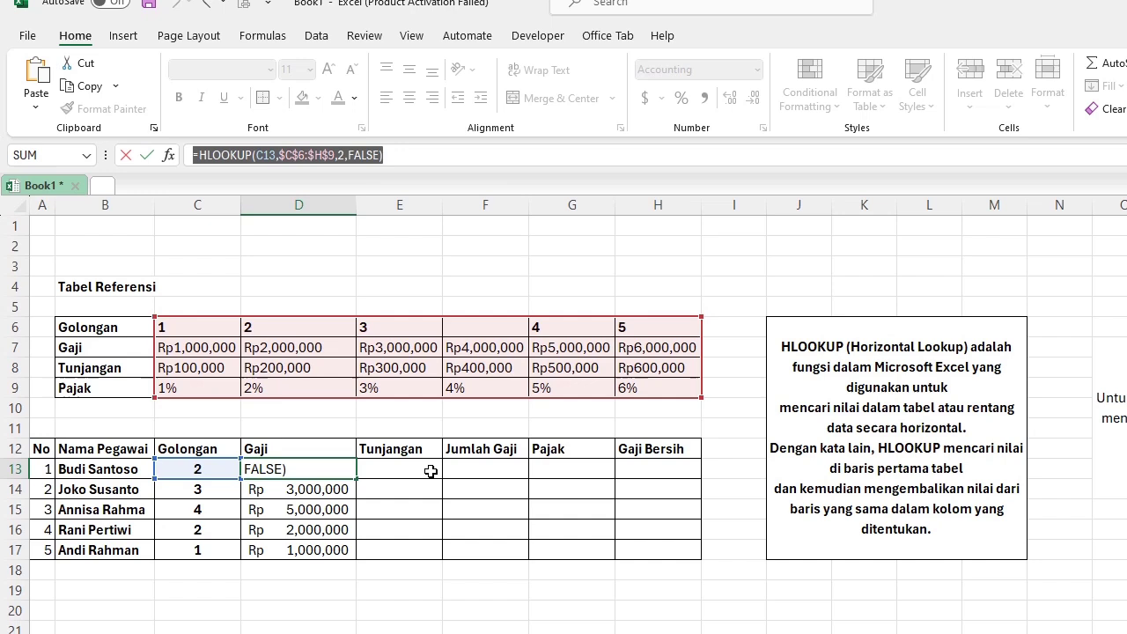
click(431, 471)
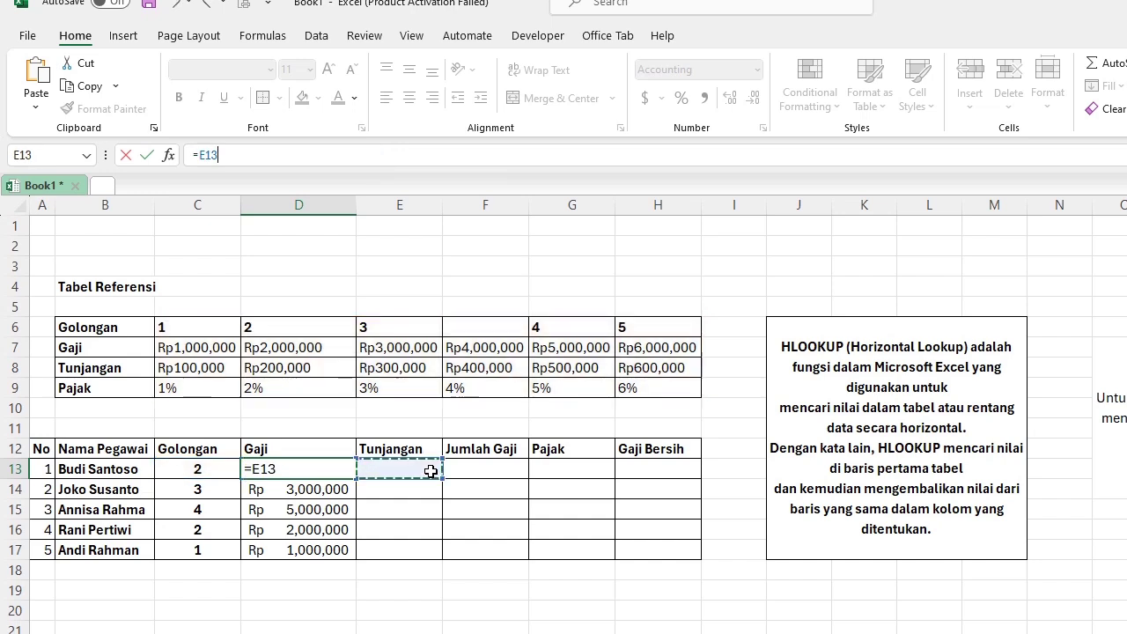
key(Escape)
Paste the formula into E13 with row index 3, giving =HLOOKUP(C13,$C$6:$H$9,3,FALSE), and fill it down through E17
click(430, 471)
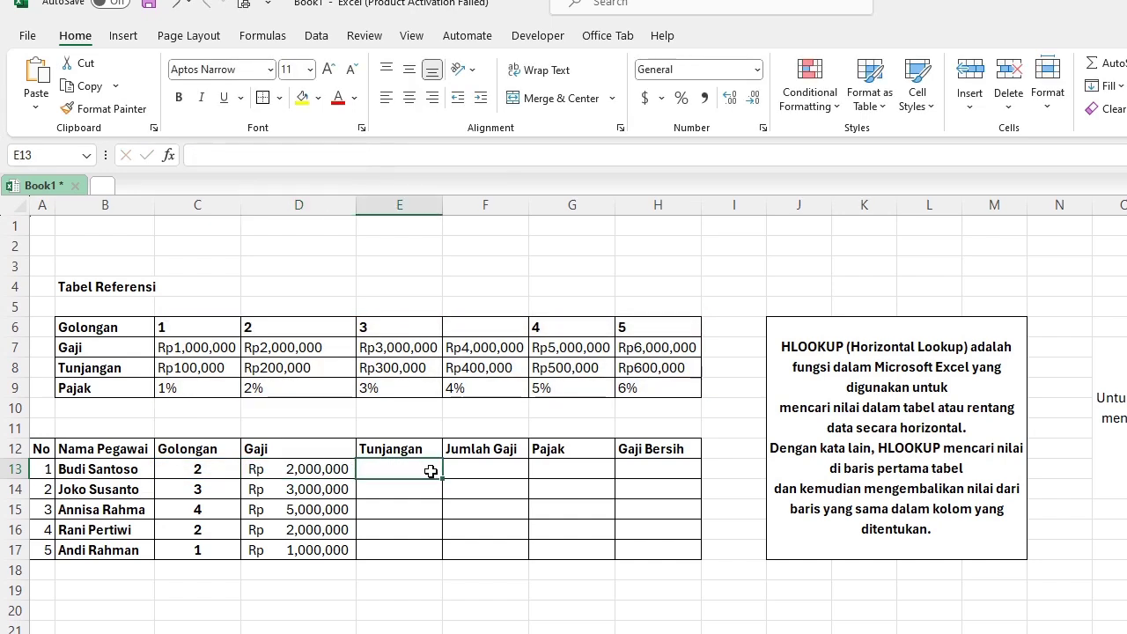
click(357, 157)
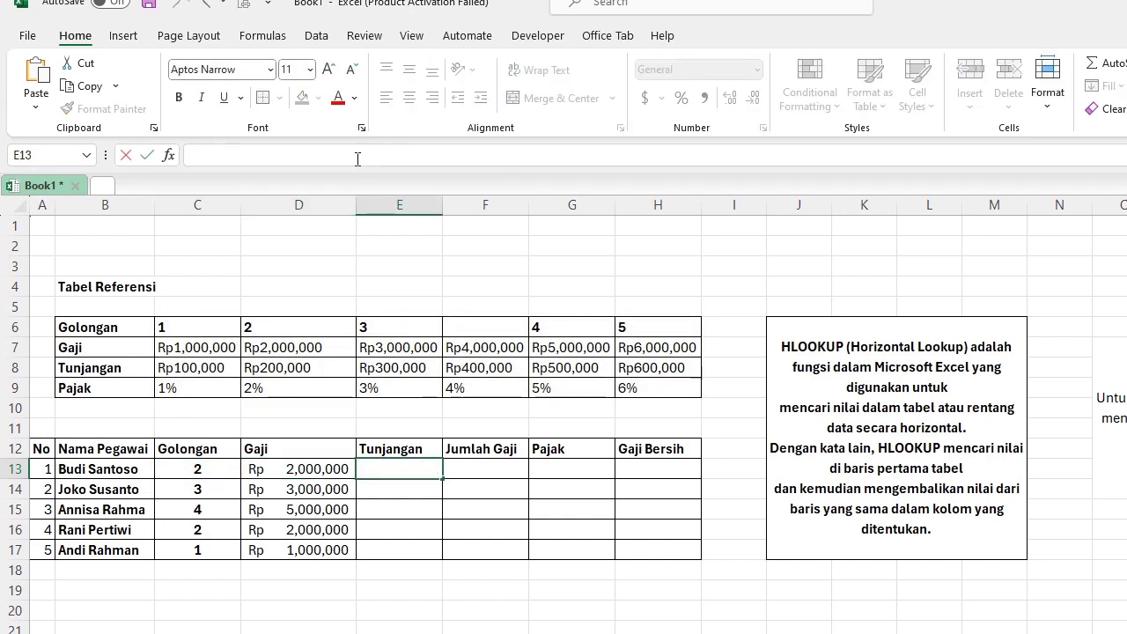
right_click(356, 158)
click(395, 234)
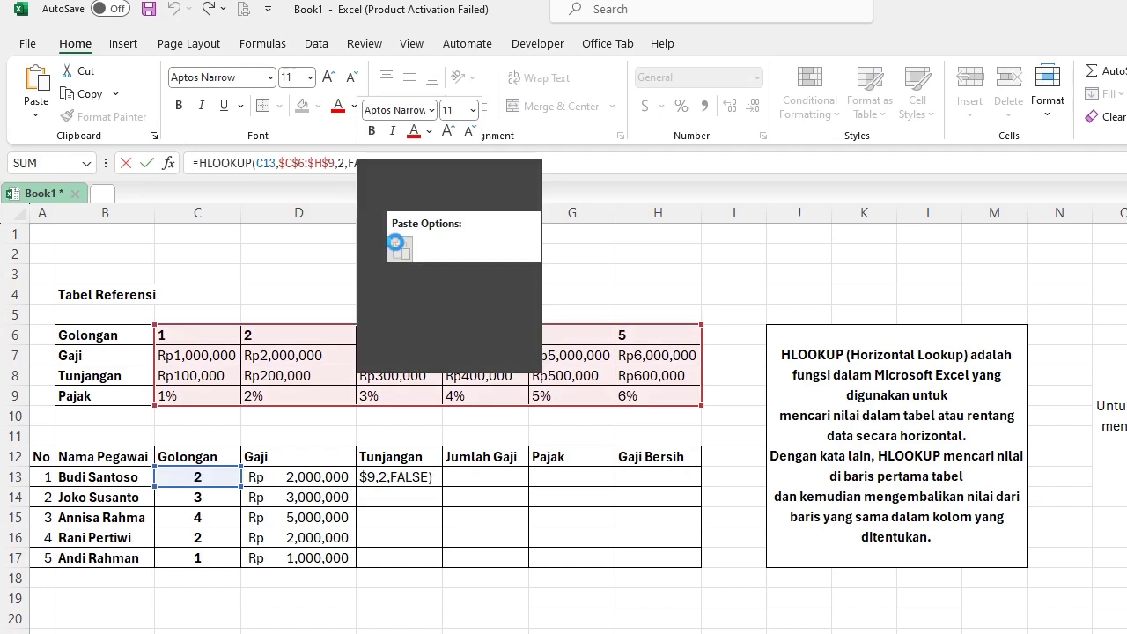
click(342, 165)
key(BackSpace)
text(3)
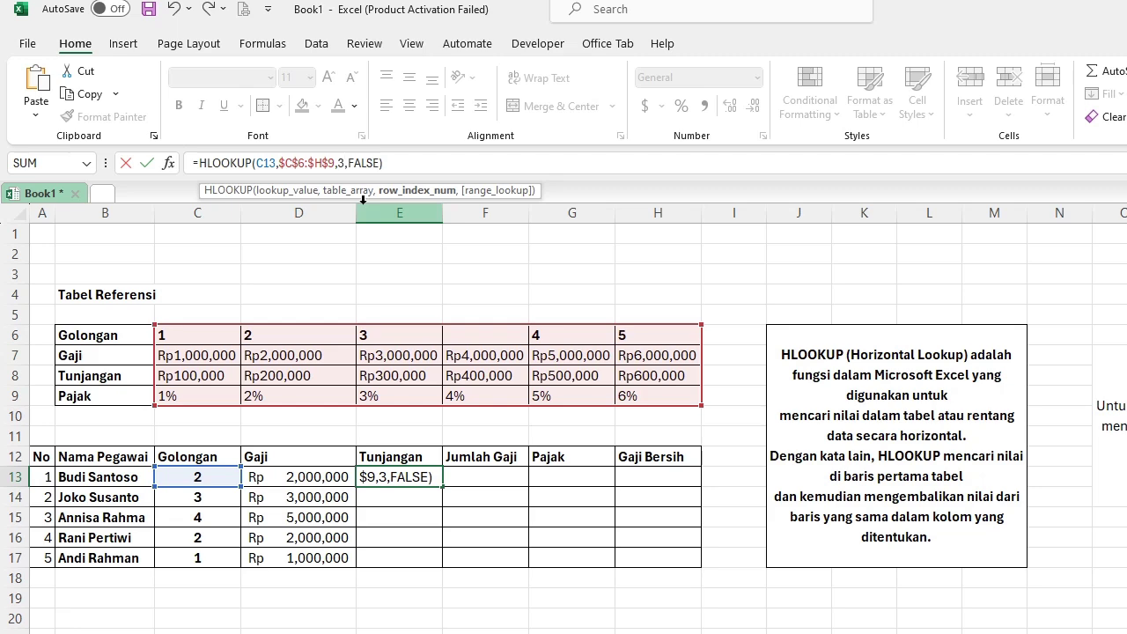
key(Return)
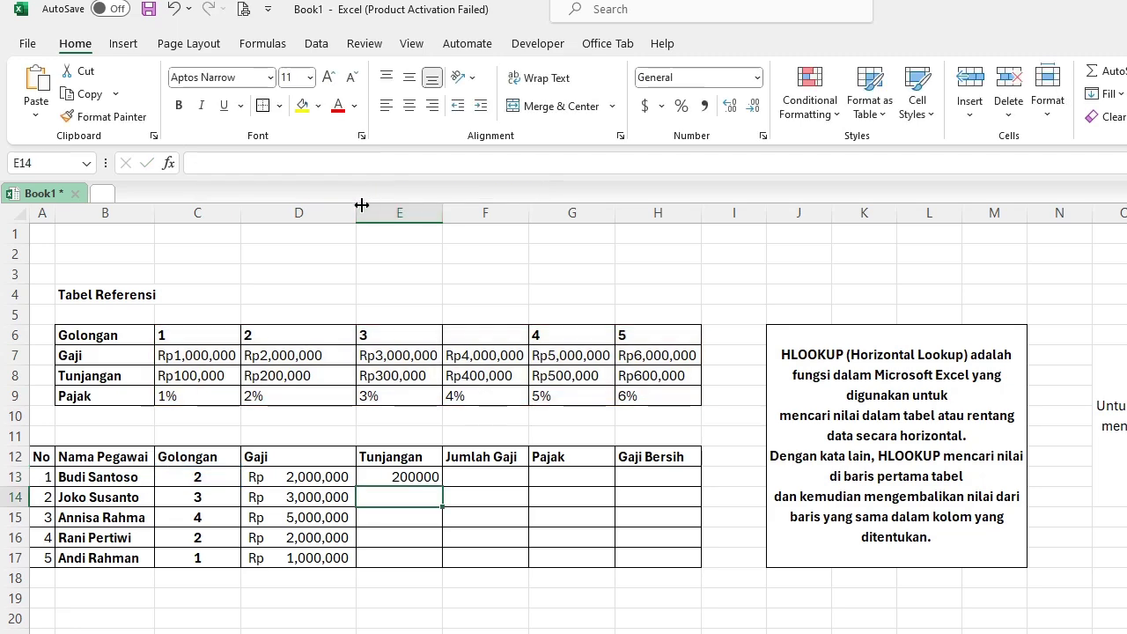
click(435, 475)
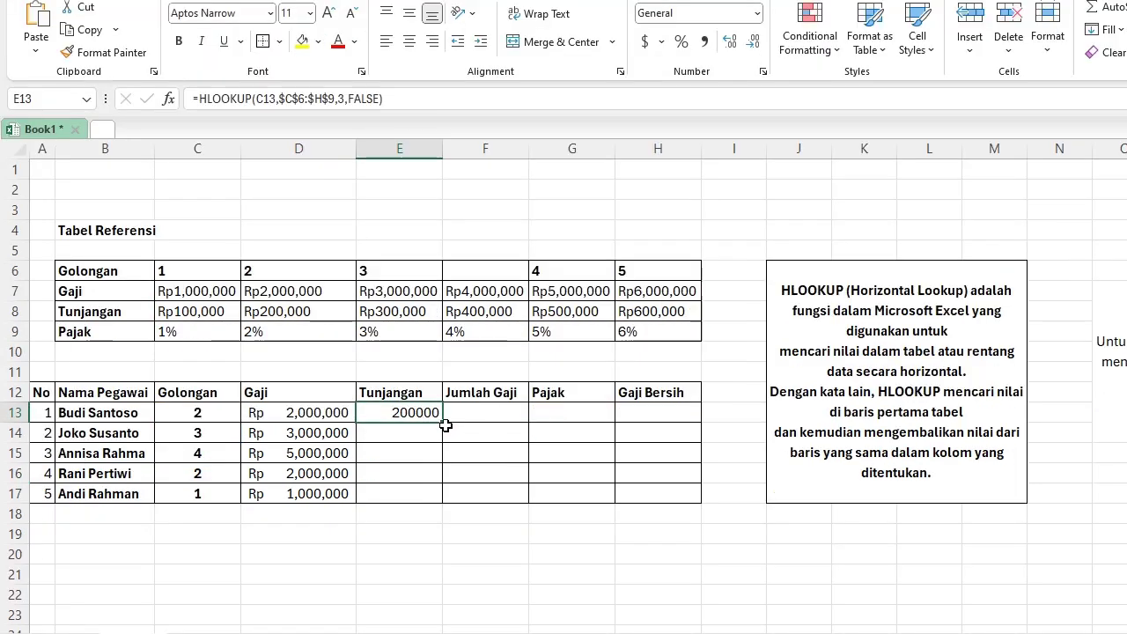
drag(445, 423, 440, 497)
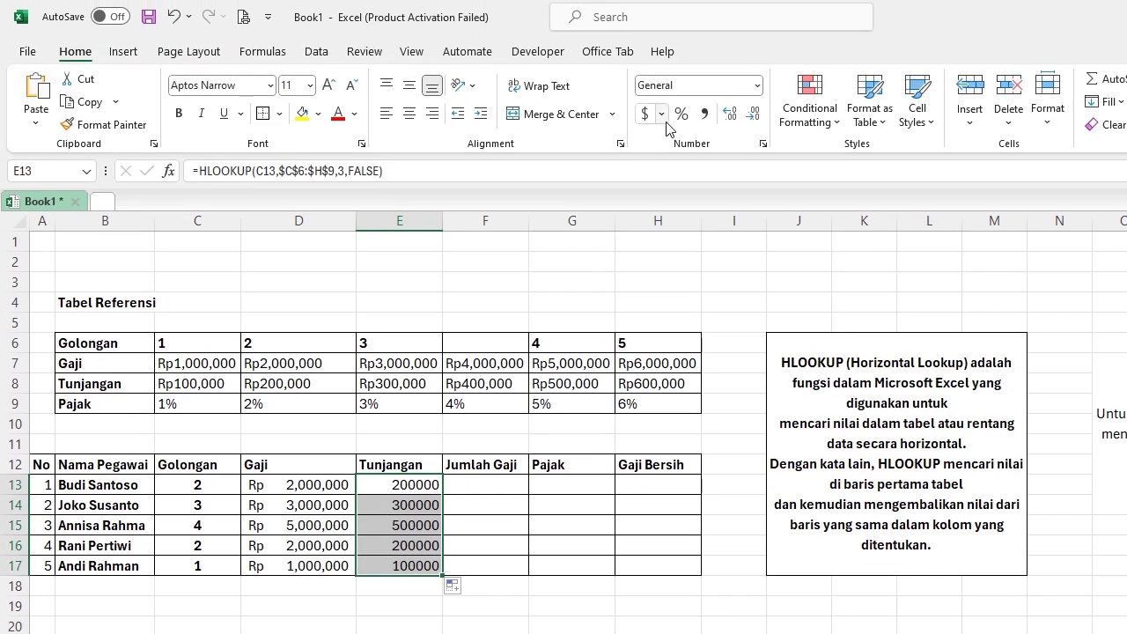
Format the Tunjangan values in E13:E17 as Accounting with the Rp Indonesian symbol and no decimal places
click(661, 21)
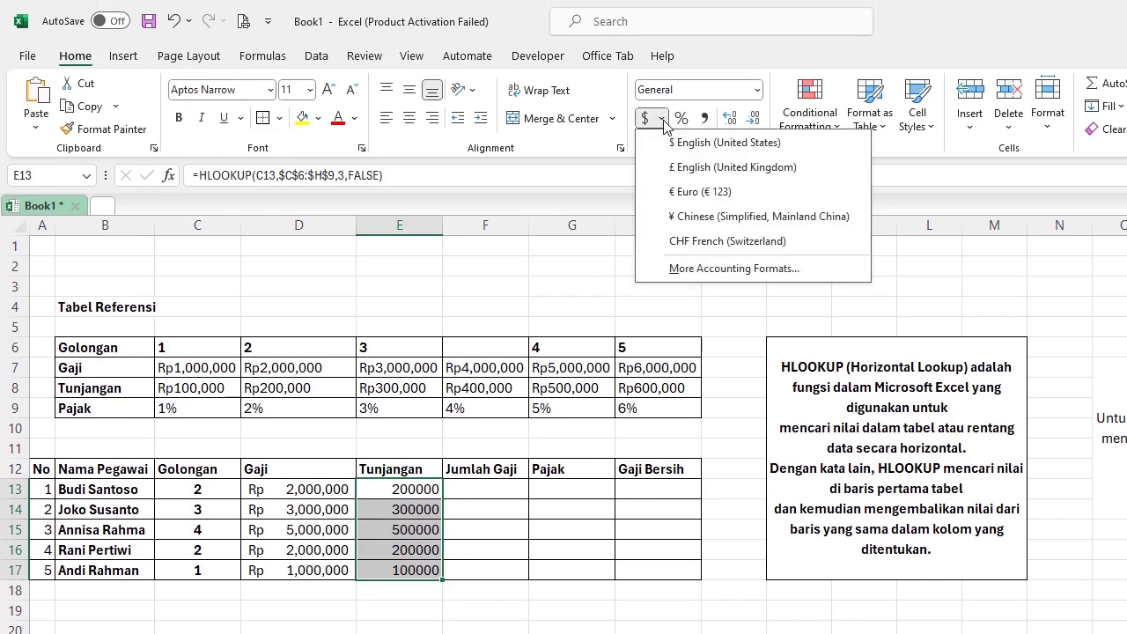
click(661, 119)
click(661, 119)
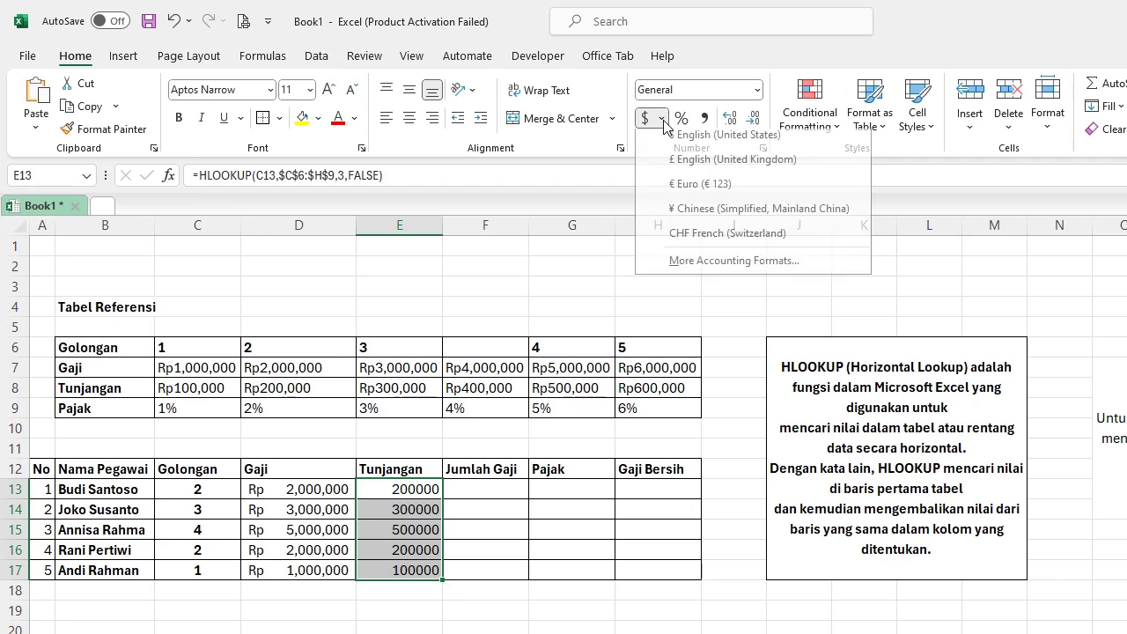
click(716, 269)
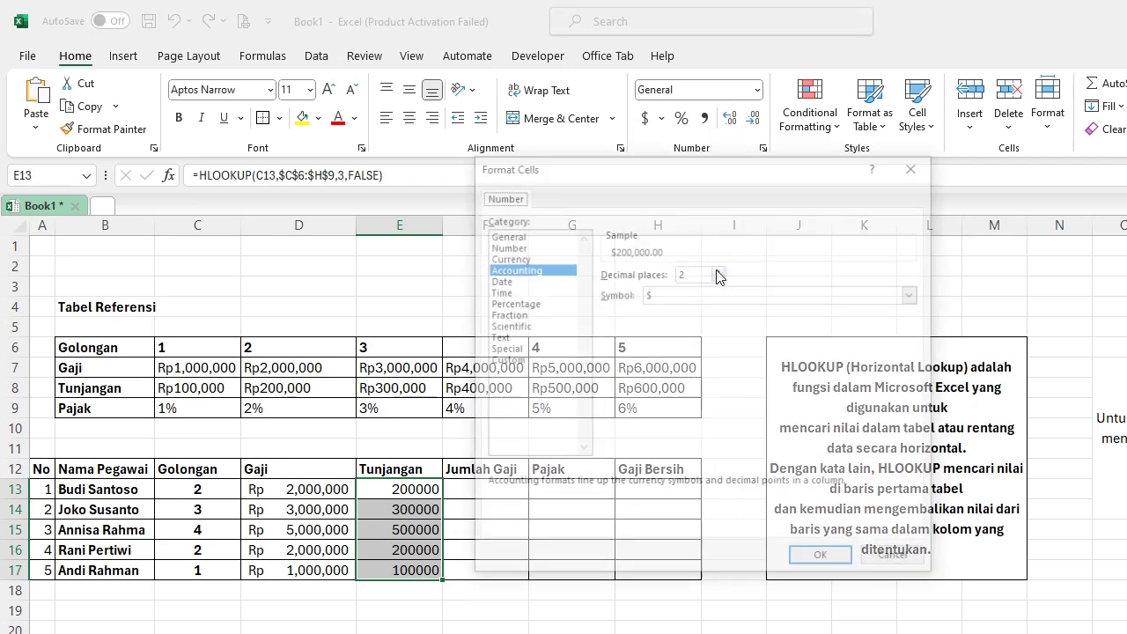
click(845, 297)
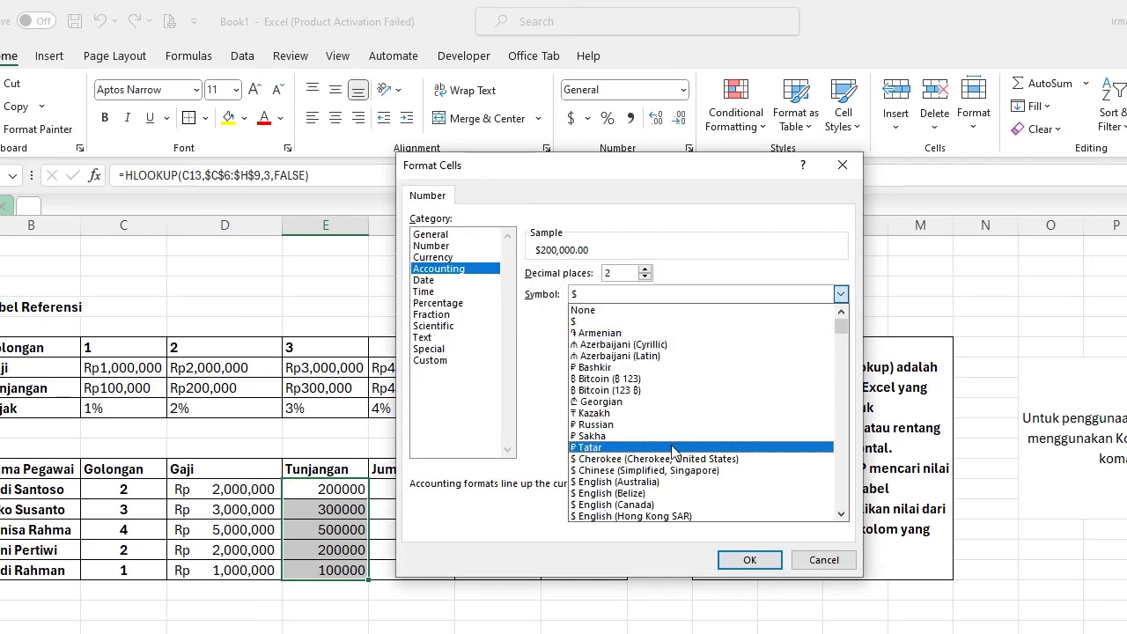
scroll(729, 488, down, 1)
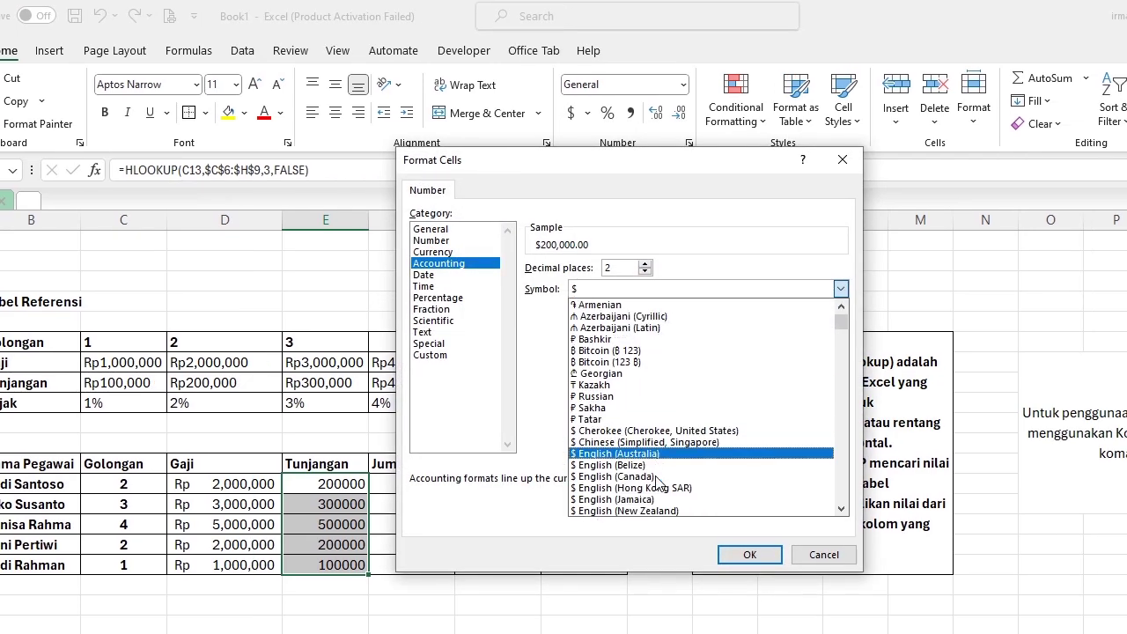
scroll(656, 475, down, 2)
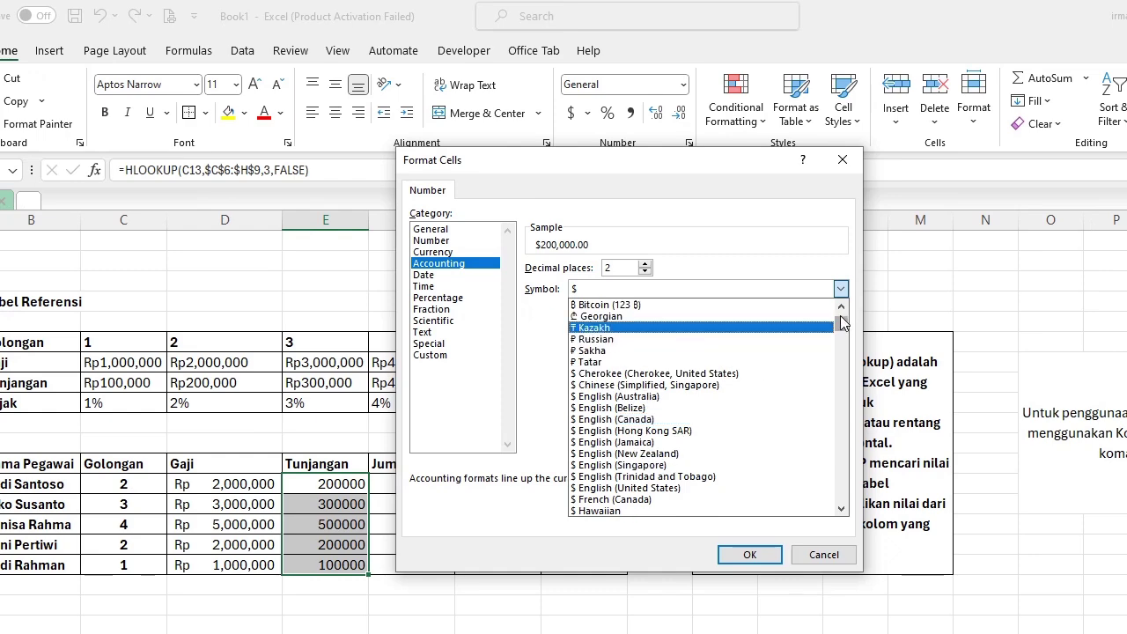
drag(841, 324, 847, 414)
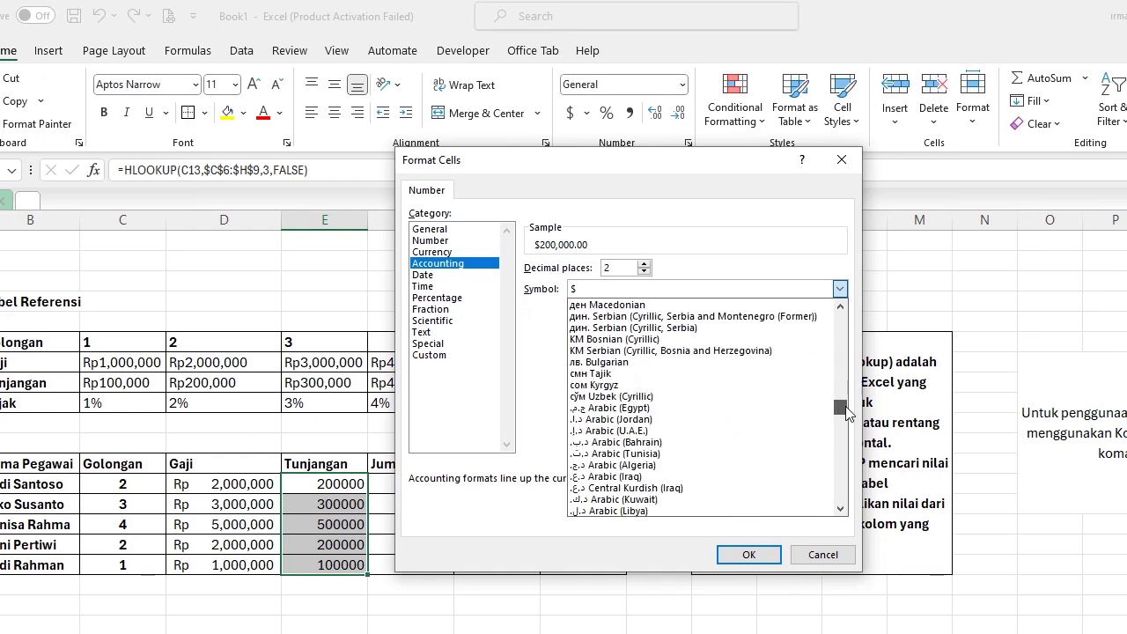
scroll(698, 416, up, 6)
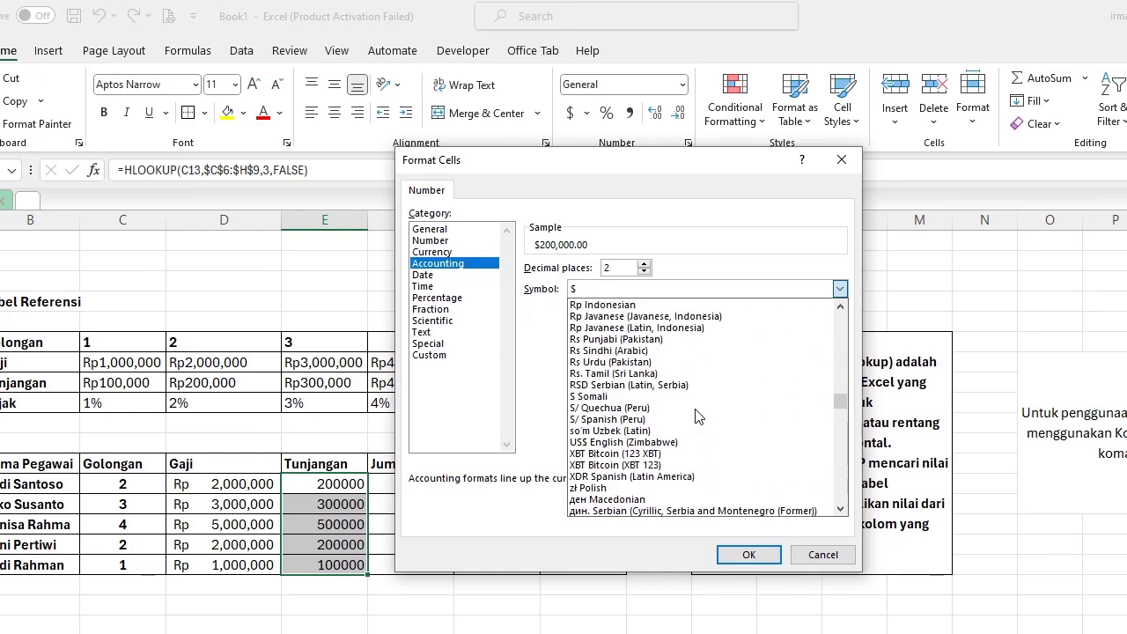
scroll(652, 339, up, 1)
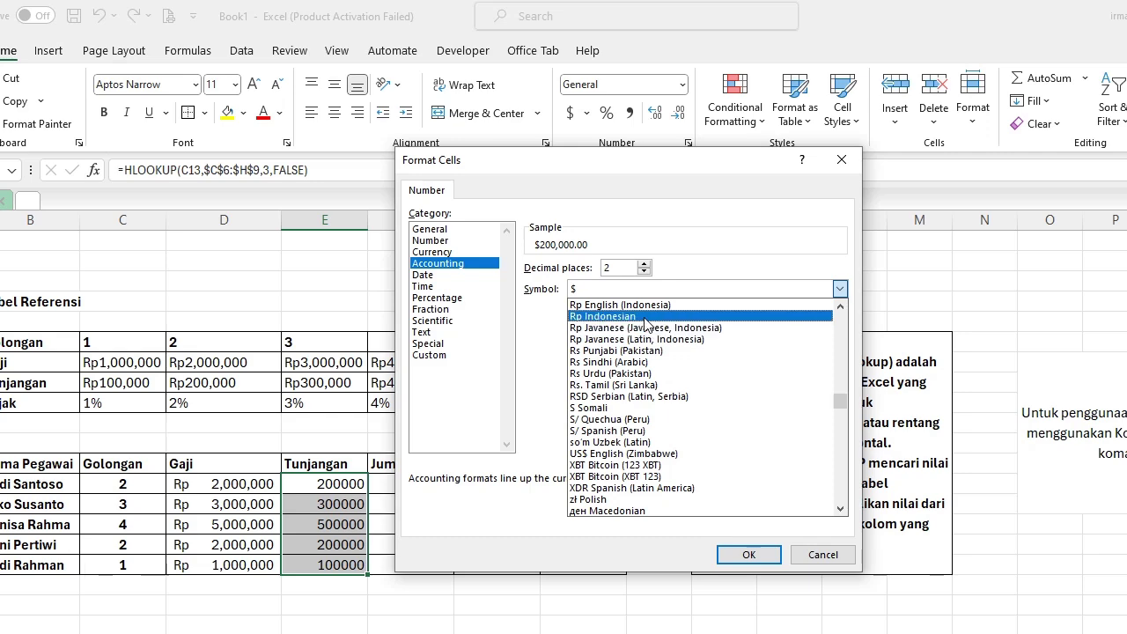
click(647, 317)
click(747, 556)
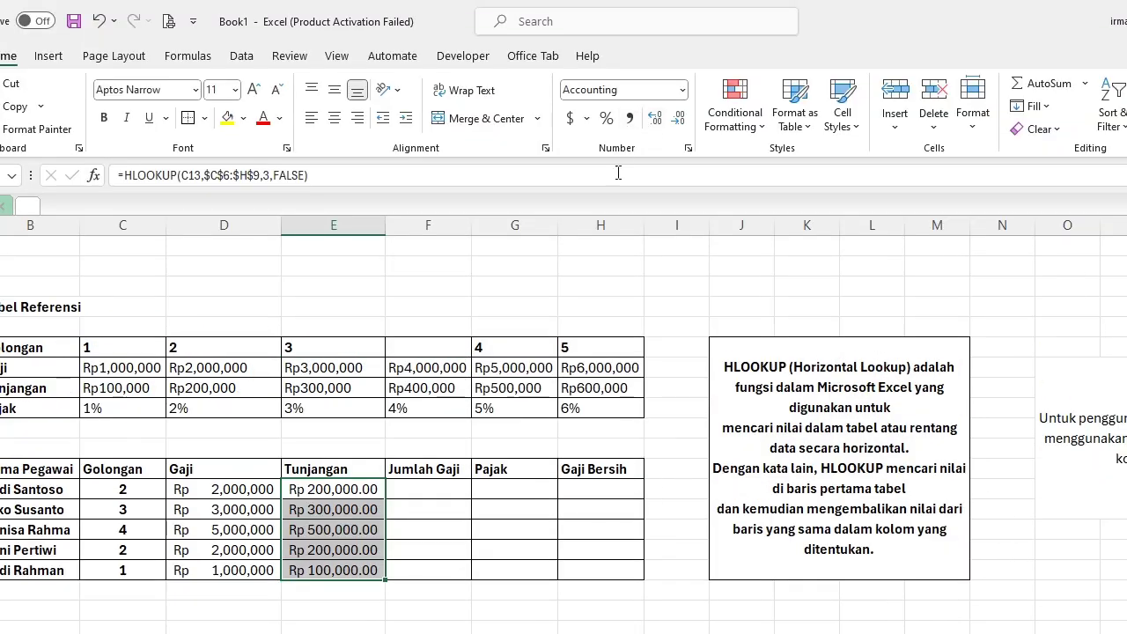
click(675, 123)
click(674, 123)
click(402, 567)
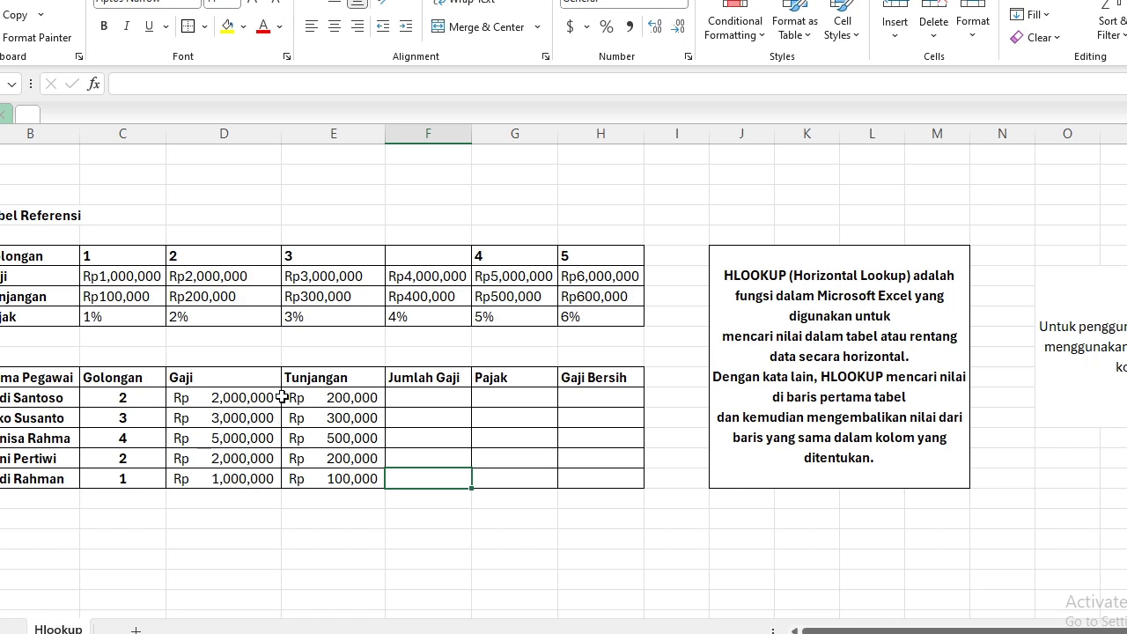
Enter =D13+E13 in F13 to add the first employee's Gaji and Tunjangan
click(457, 392)
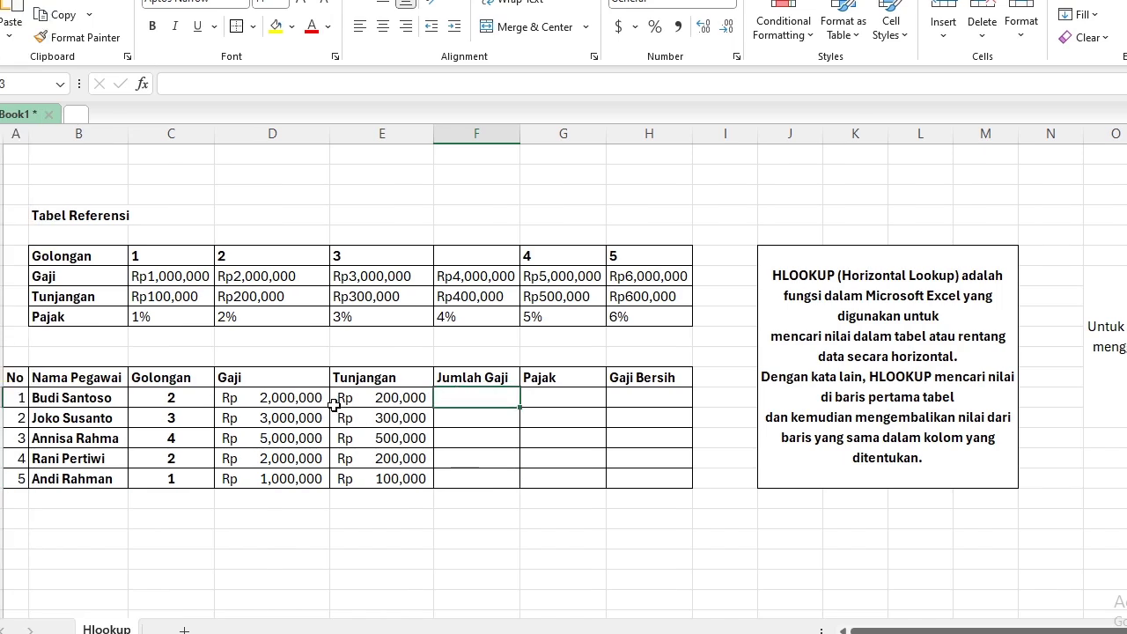
text(=)
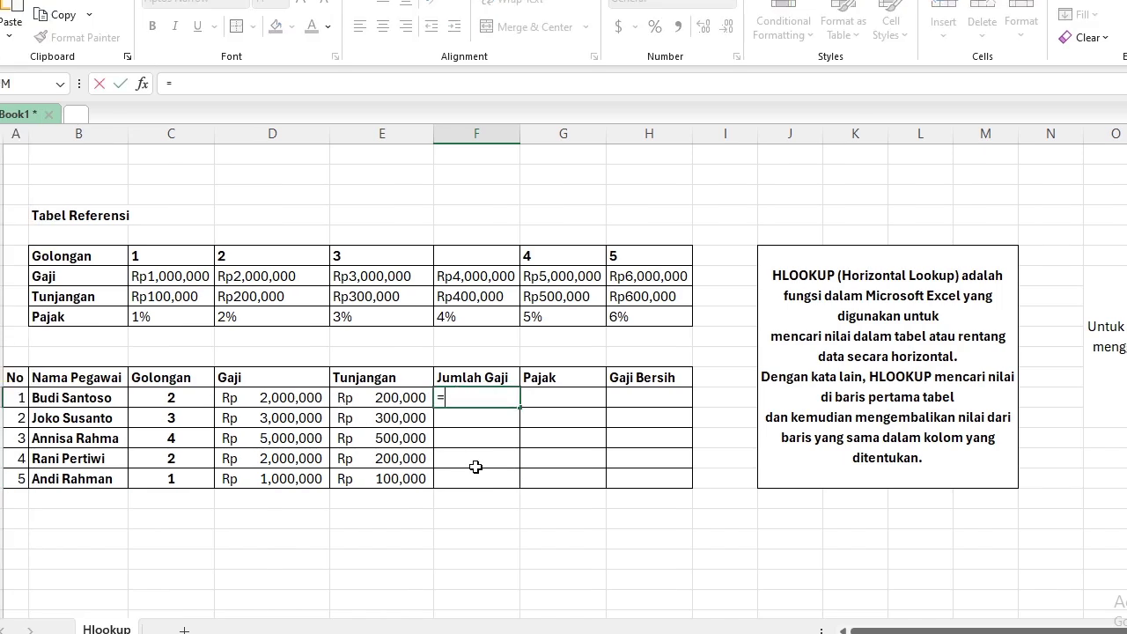
click(283, 398)
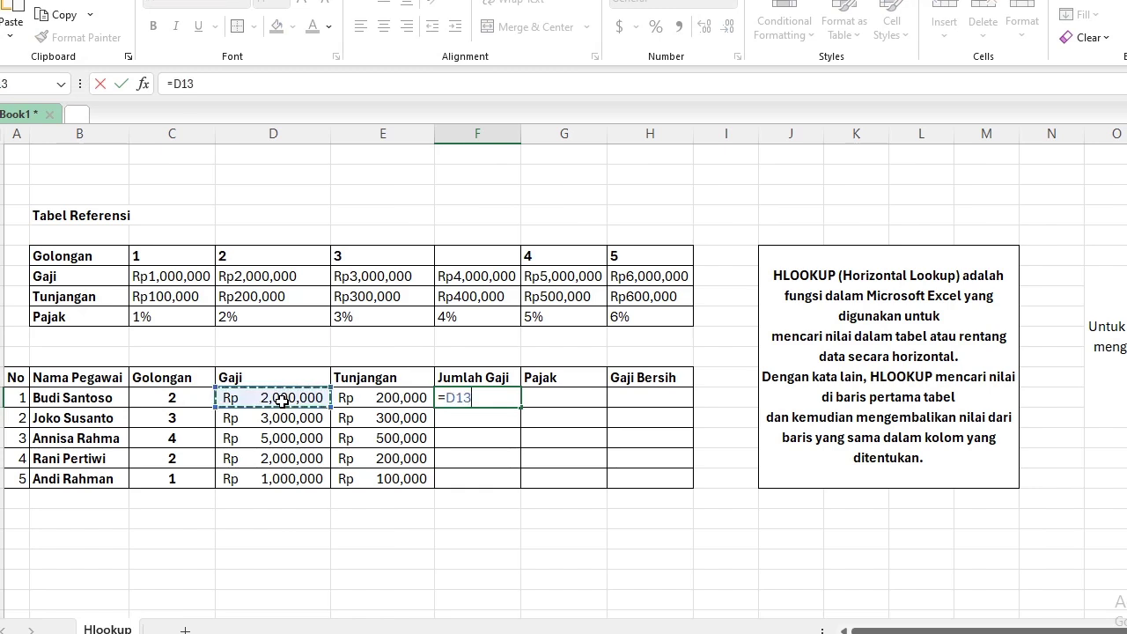
text(+)
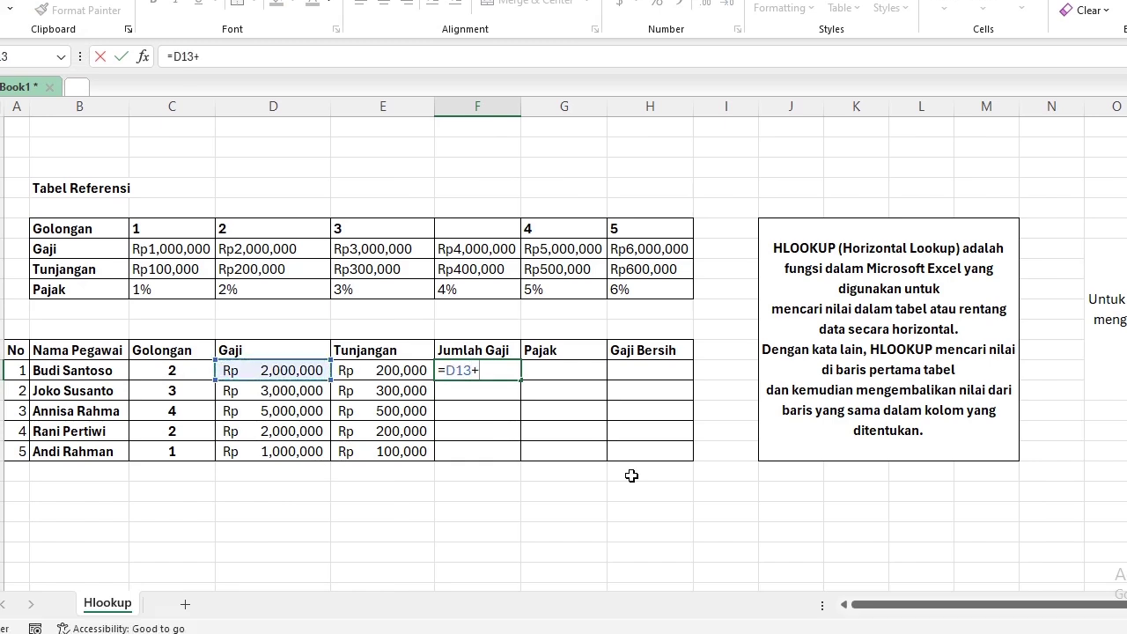
click(412, 373)
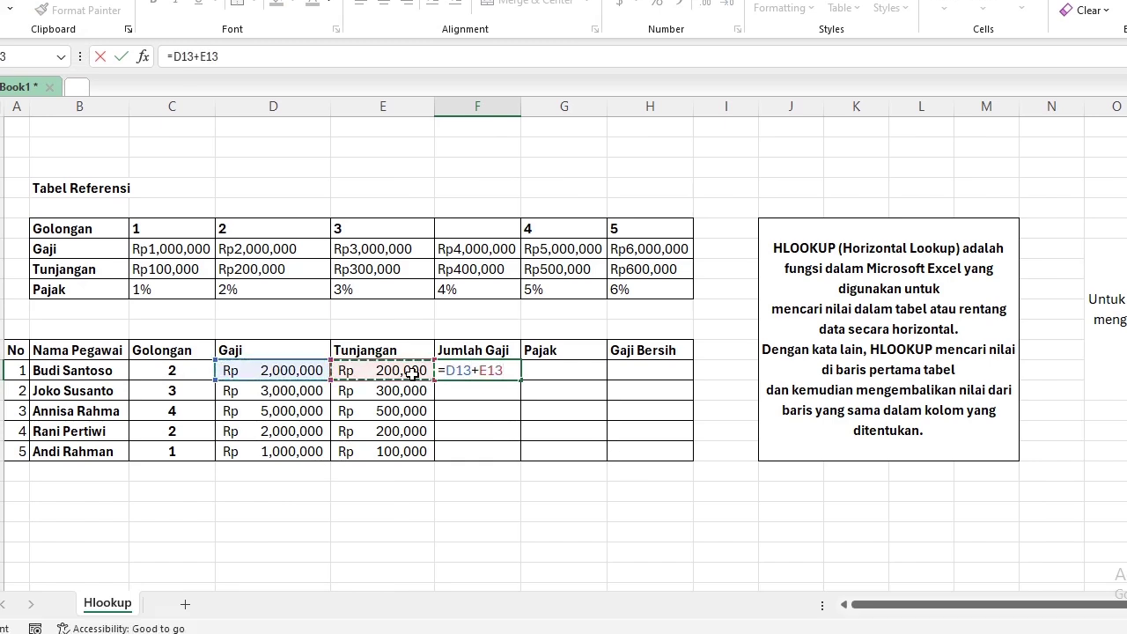
text())
key(Return)
key(Return)
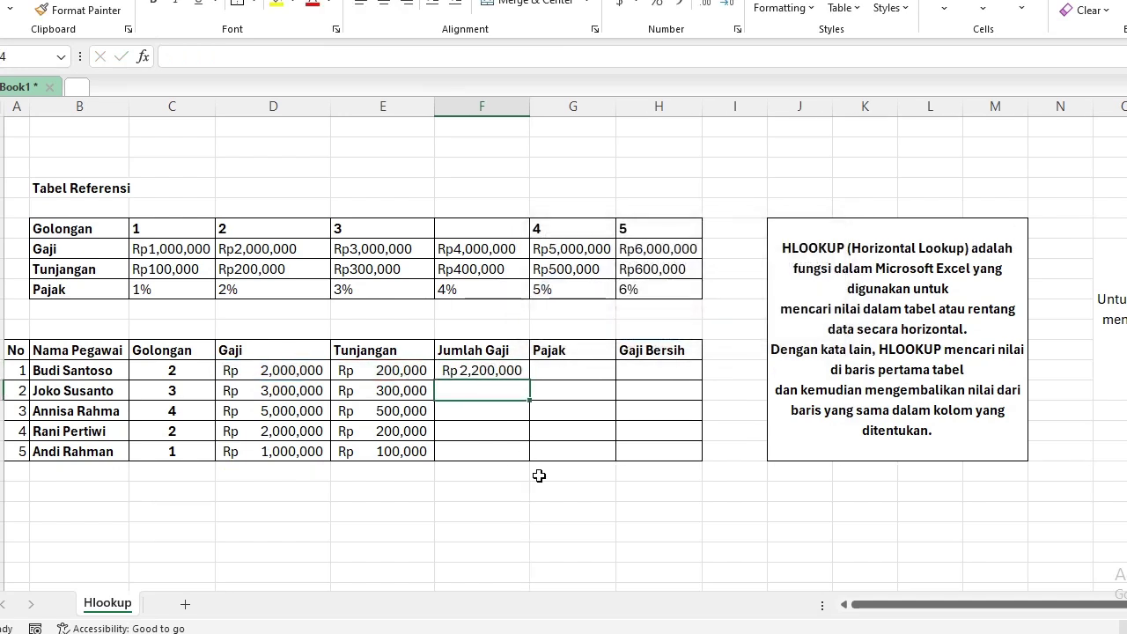
Replace the first employee's Jumlah Gaji formula in F13 with =SUM(D13:E13)
click(506, 370)
key(Delete)
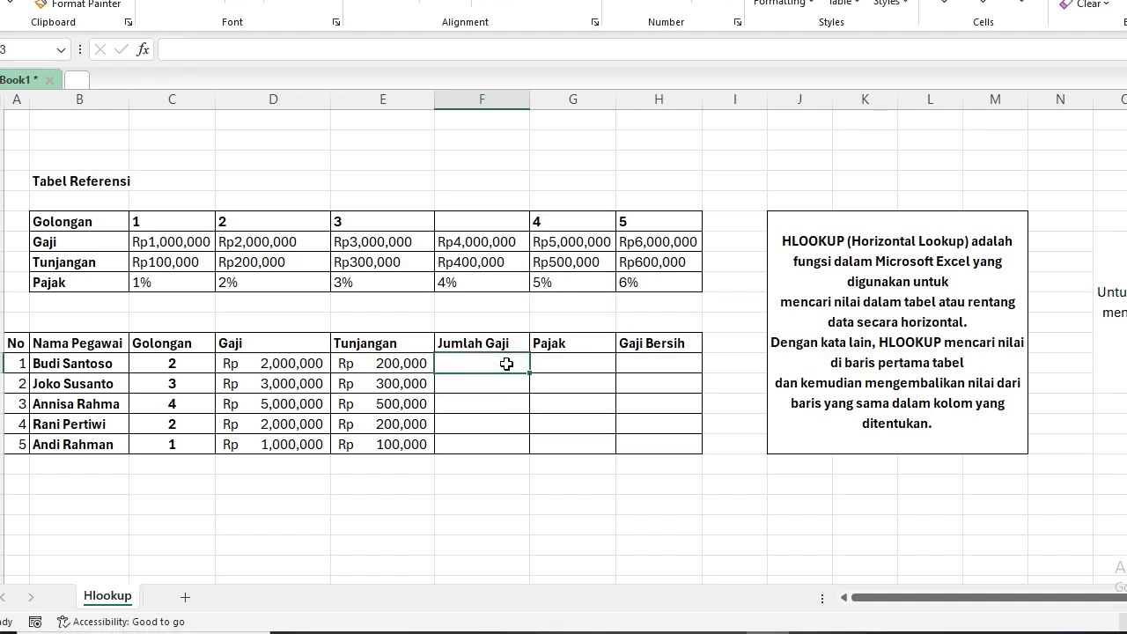
text(=)
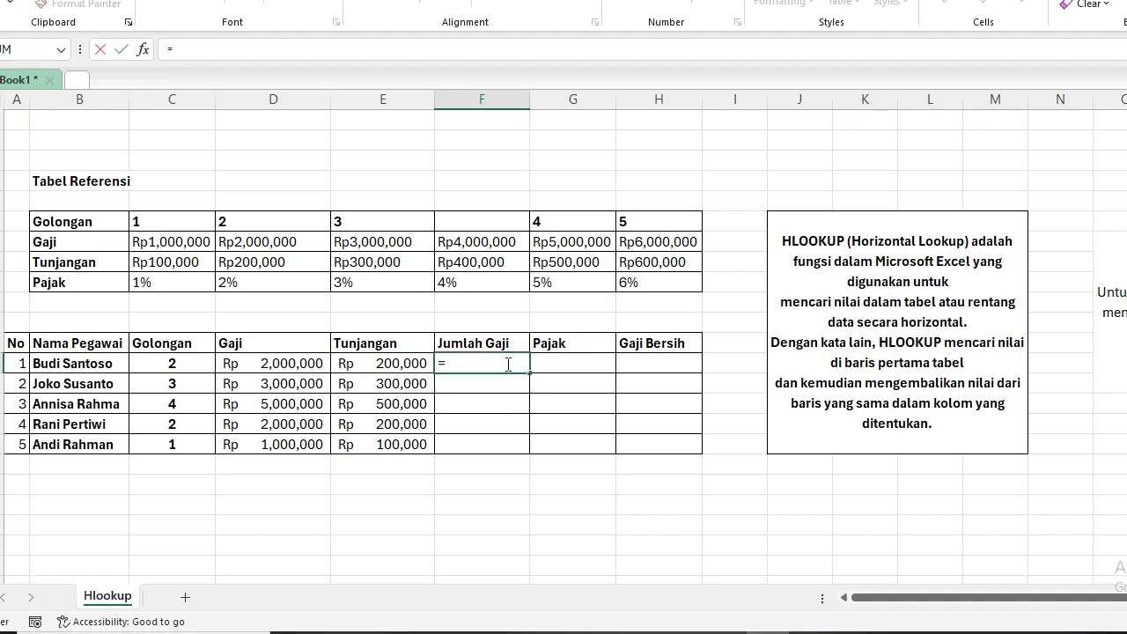
text(sum)
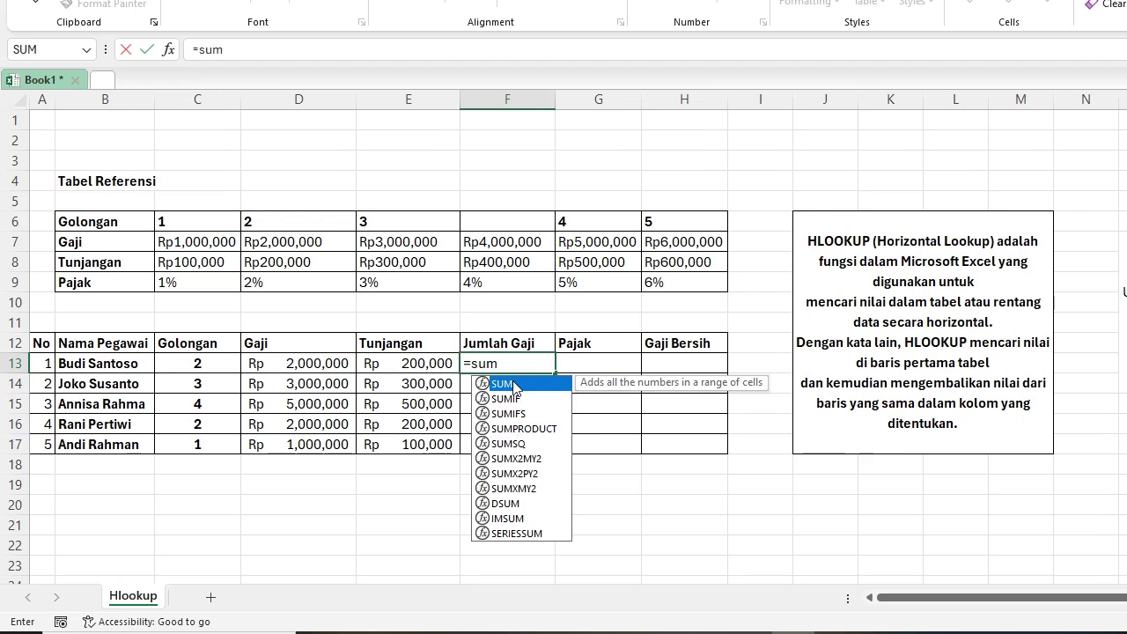
double_click(515, 388)
click(314, 365)
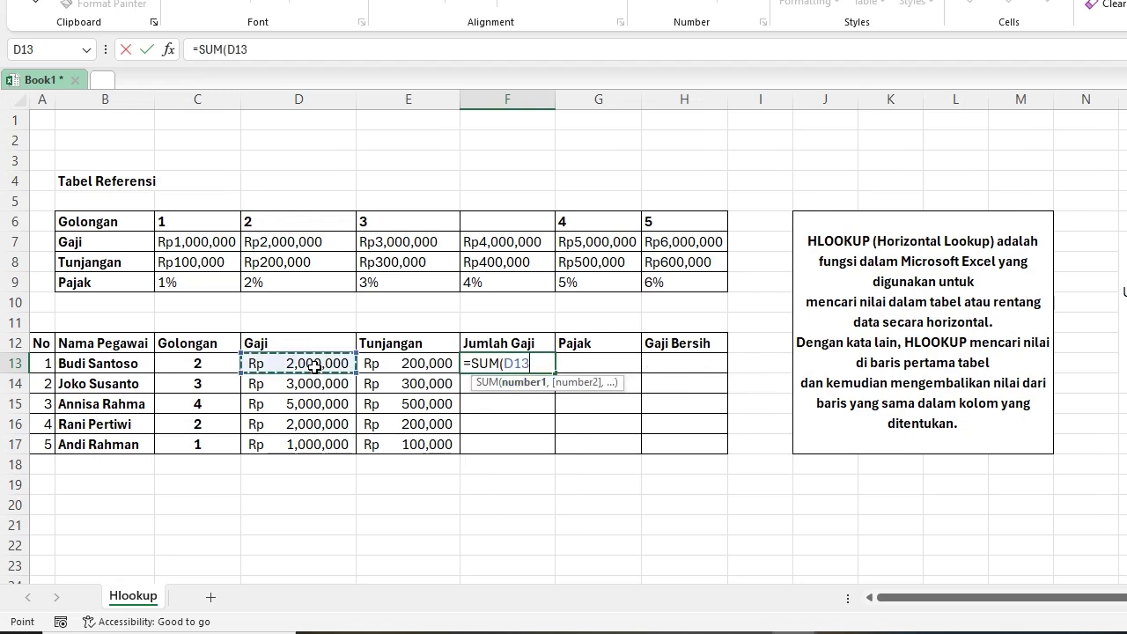
drag(314, 365, 418, 365)
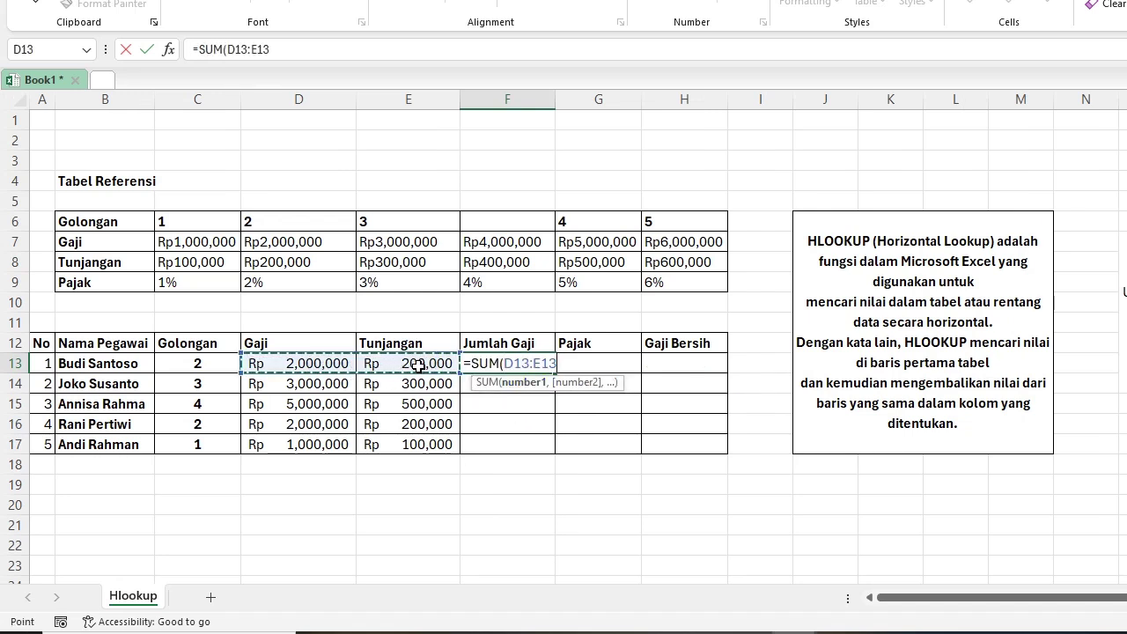
key(Return)
click(537, 364)
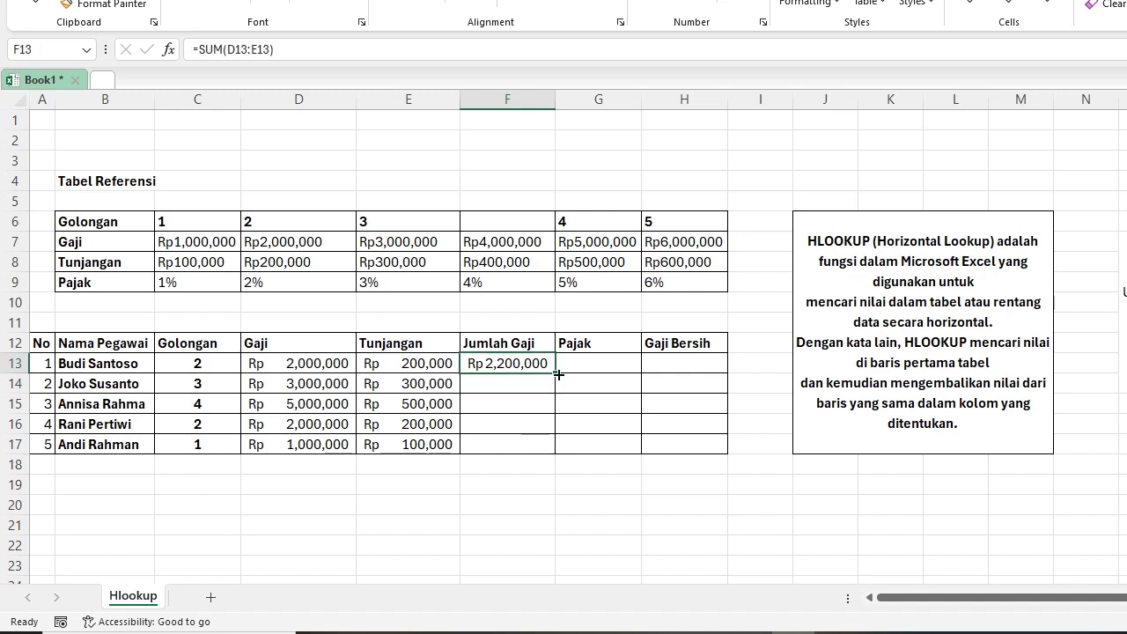
Review the Pajak percentages of each Golongan in C9:H9 of the reference table
click(598, 367)
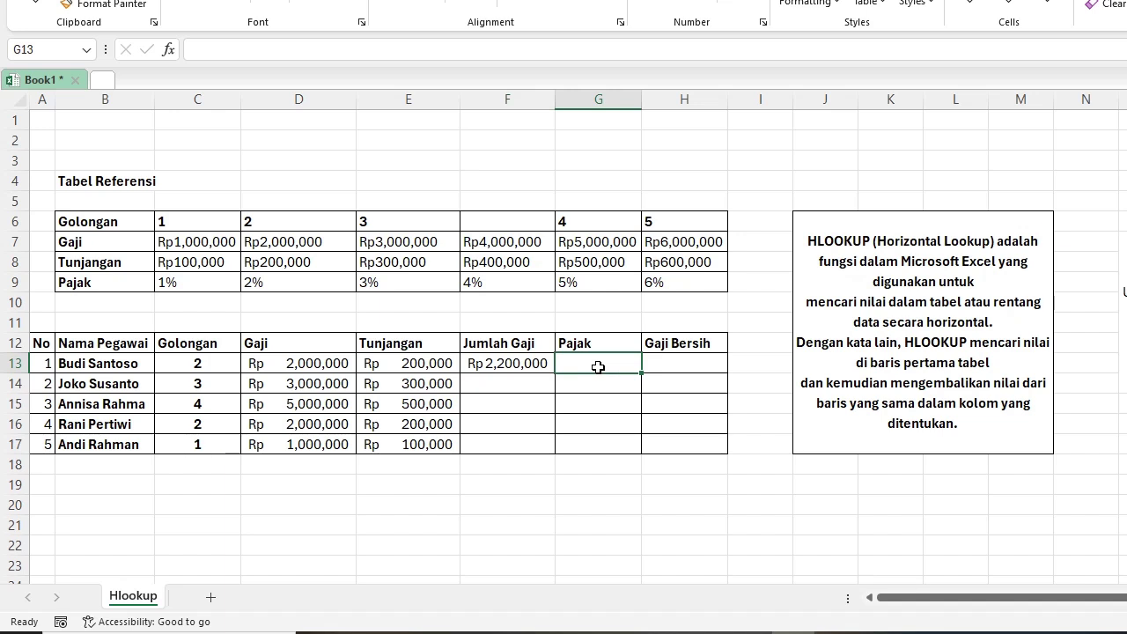
click(215, 282)
click(320, 283)
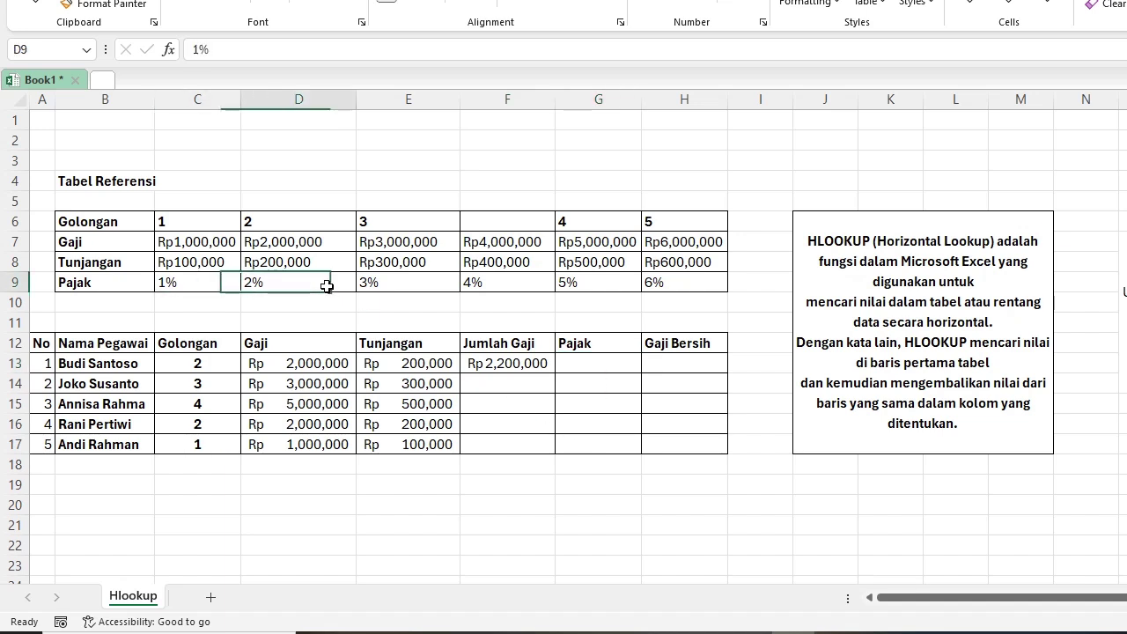
click(410, 283)
click(503, 283)
click(581, 283)
click(660, 280)
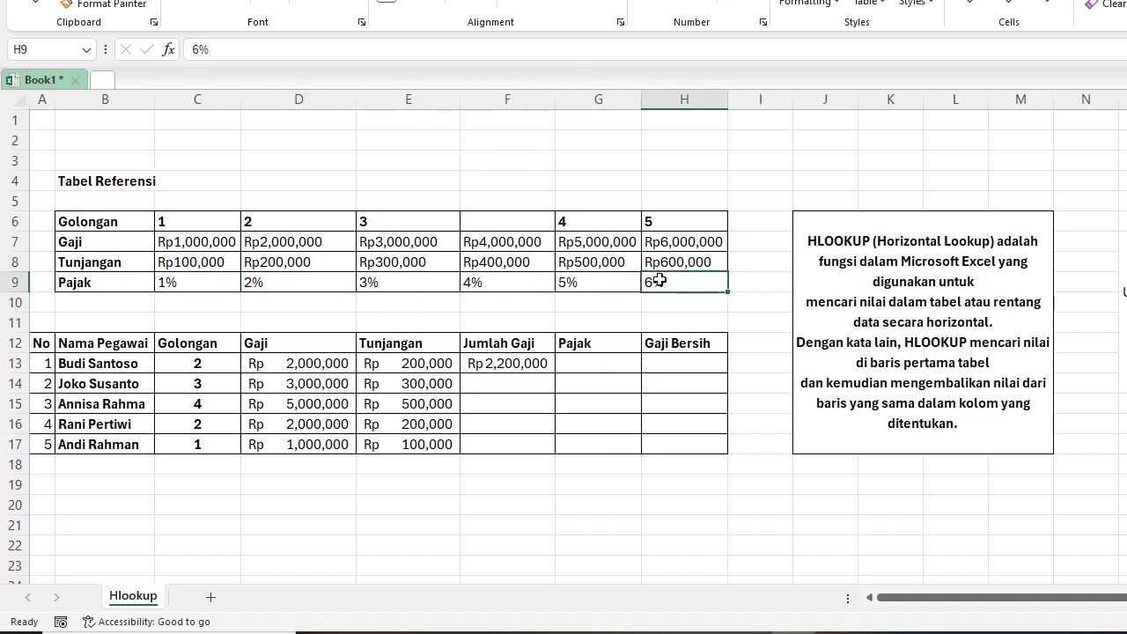
click(602, 362)
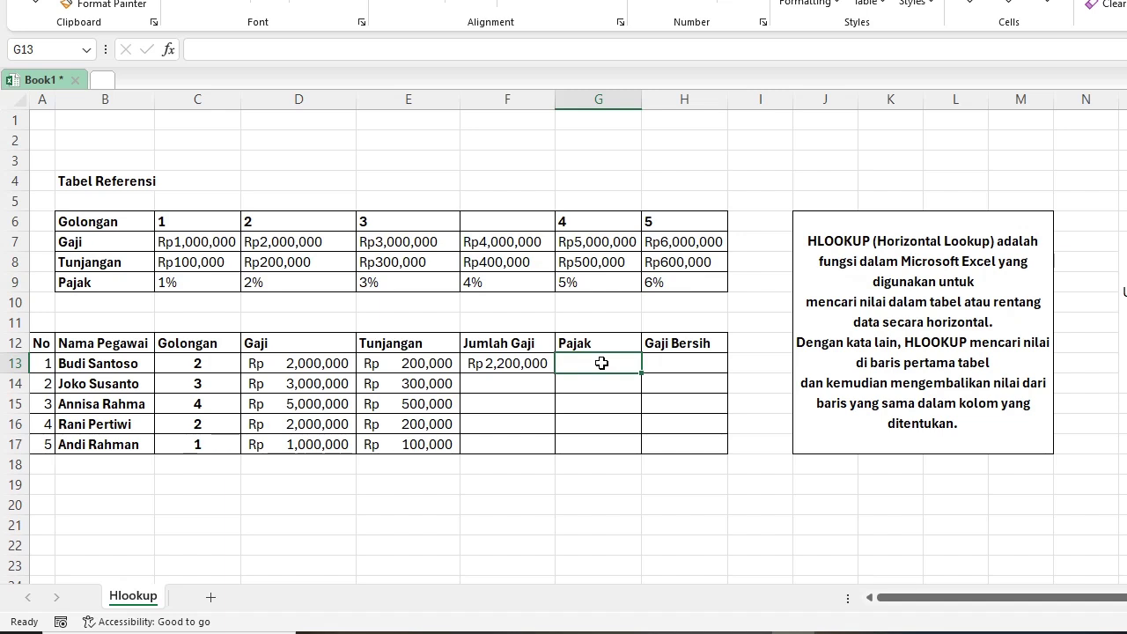
text(=)
key(BackSpace)
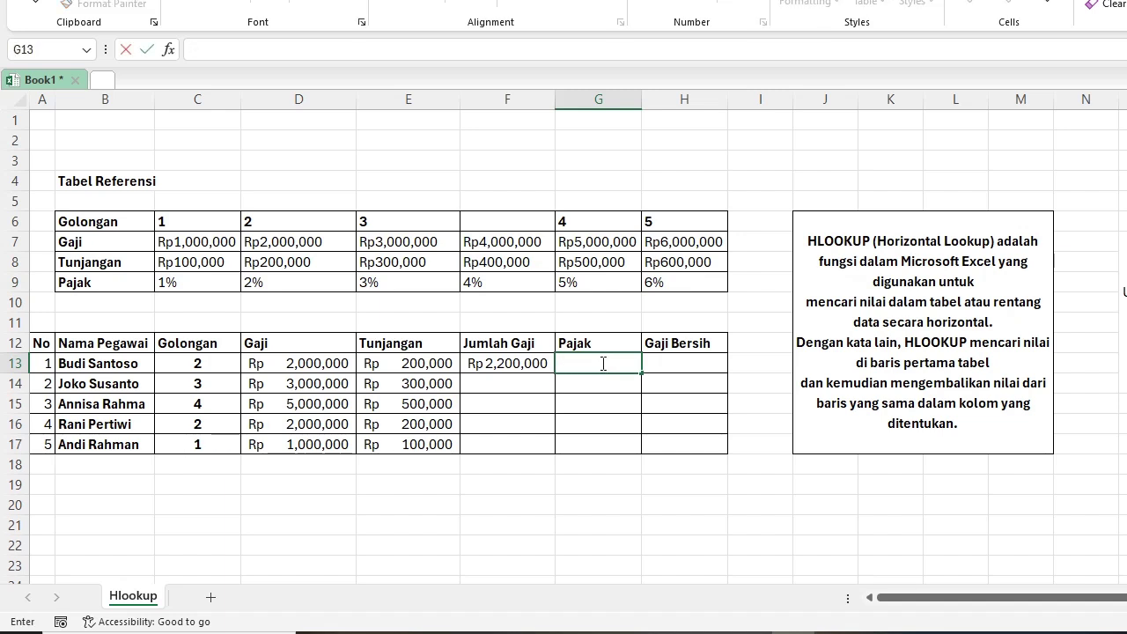
Copy the full text of the Tunjangan HLOOKUP formula in E13, leaving the original formula in place
click(401, 365)
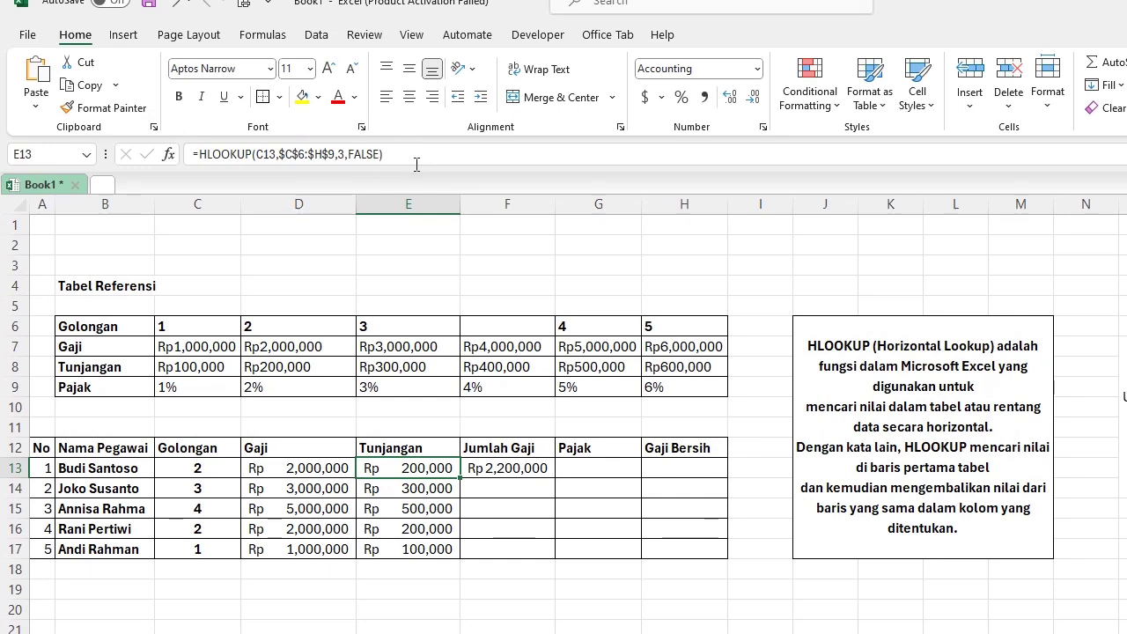
drag(417, 157, 192, 155)
right_click(234, 163)
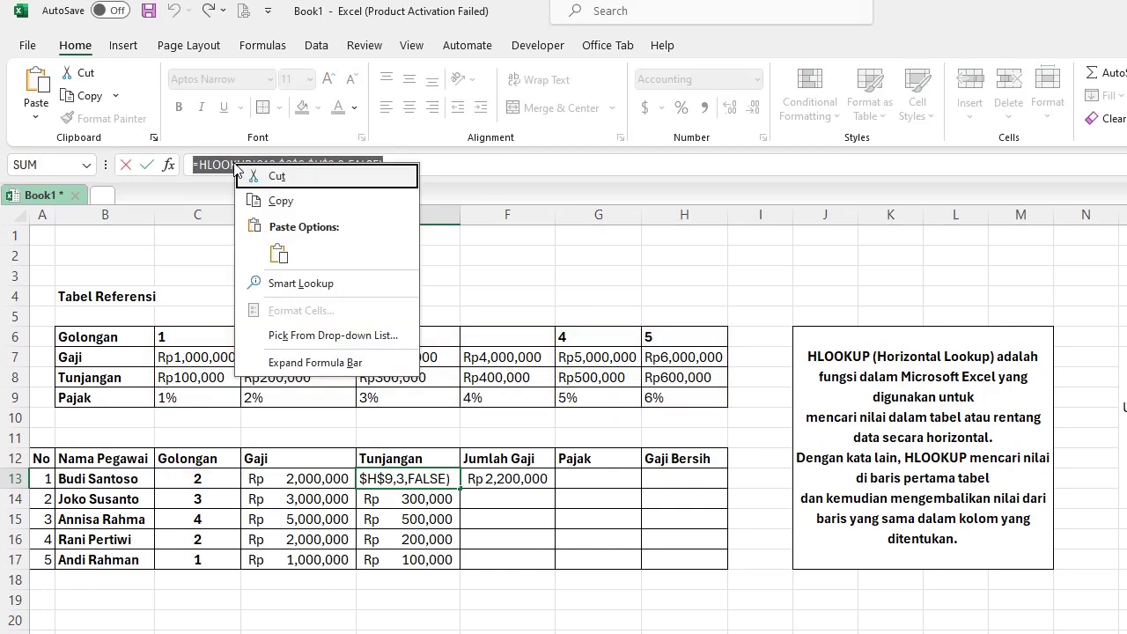
click(289, 206)
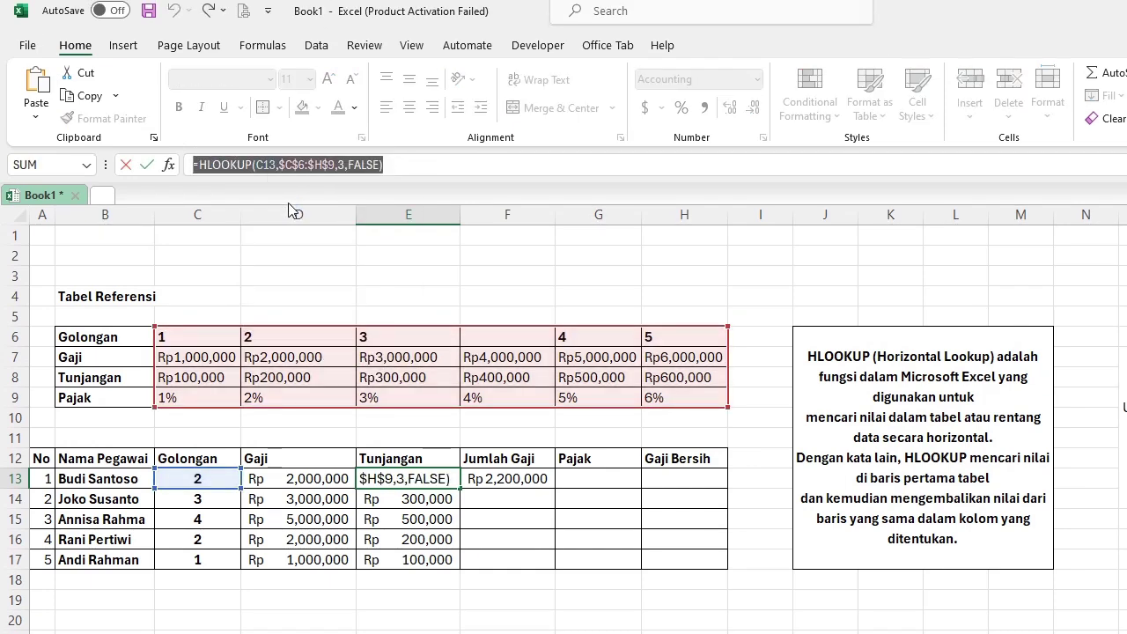
key(Escape)
Paste the copied HLOOKUP formula into the first employee's Pajak cell, G13
click(602, 476)
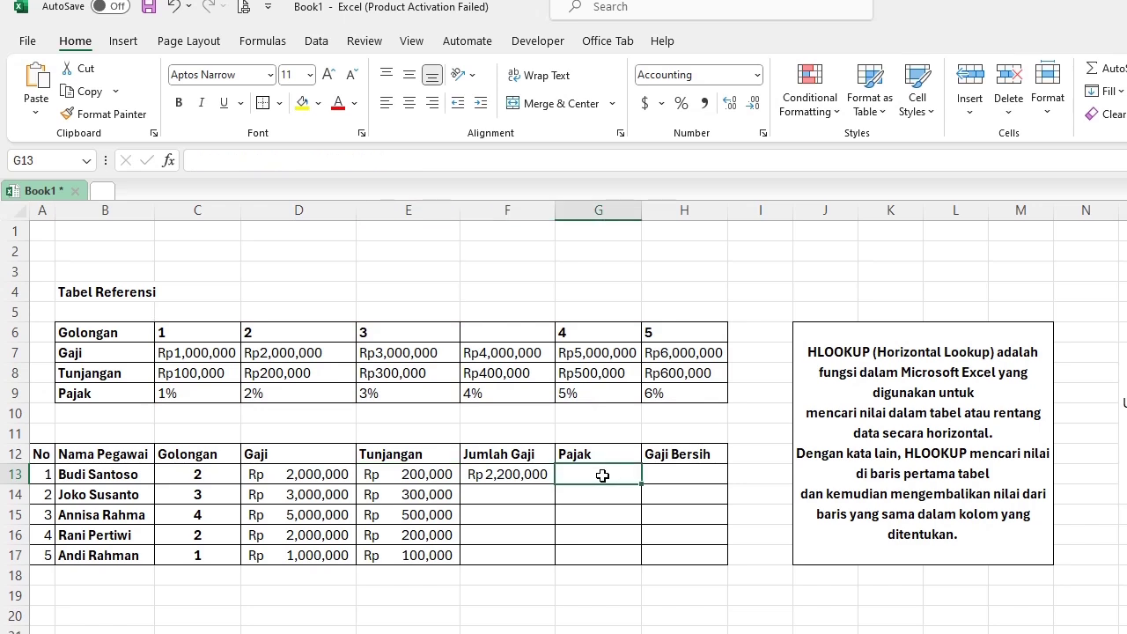
click(362, 167)
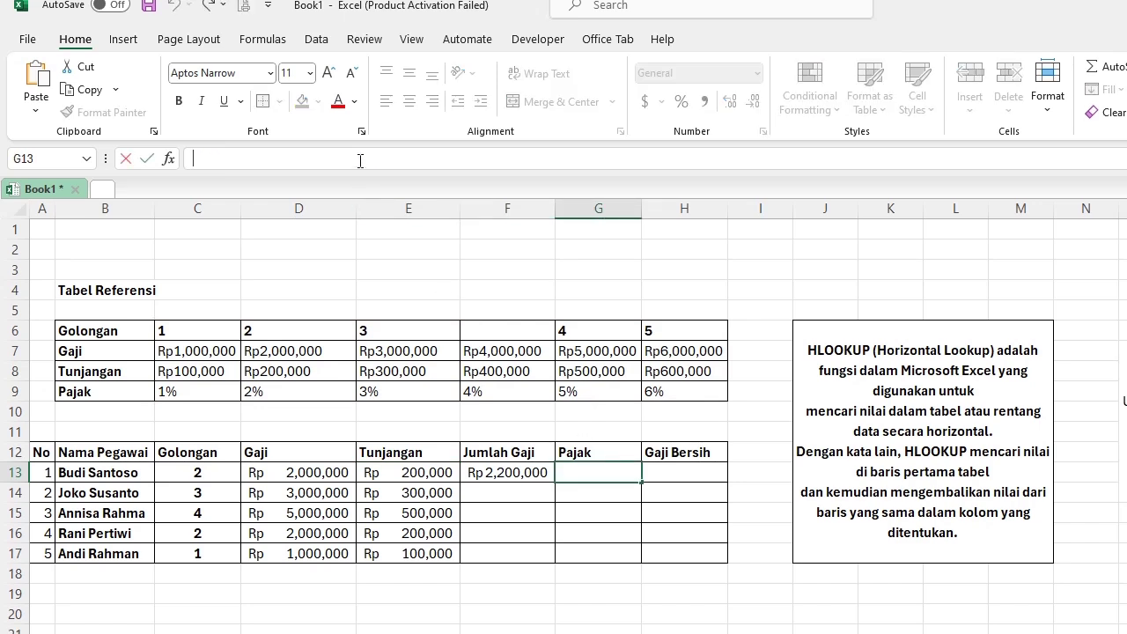
right_click(361, 164)
click(403, 252)
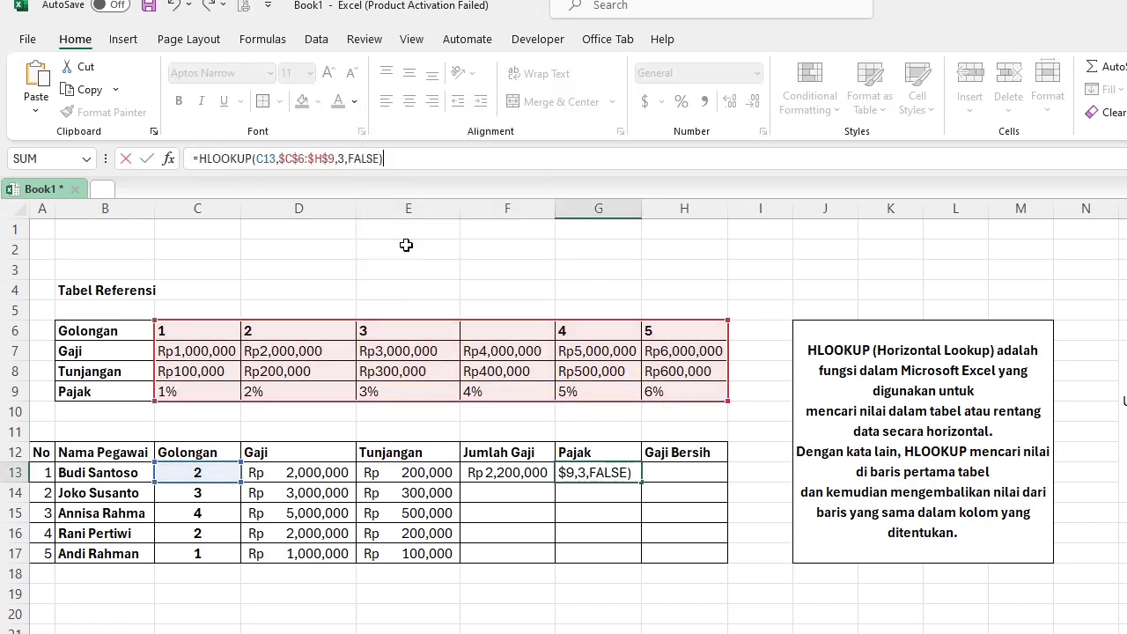
click(349, 158)
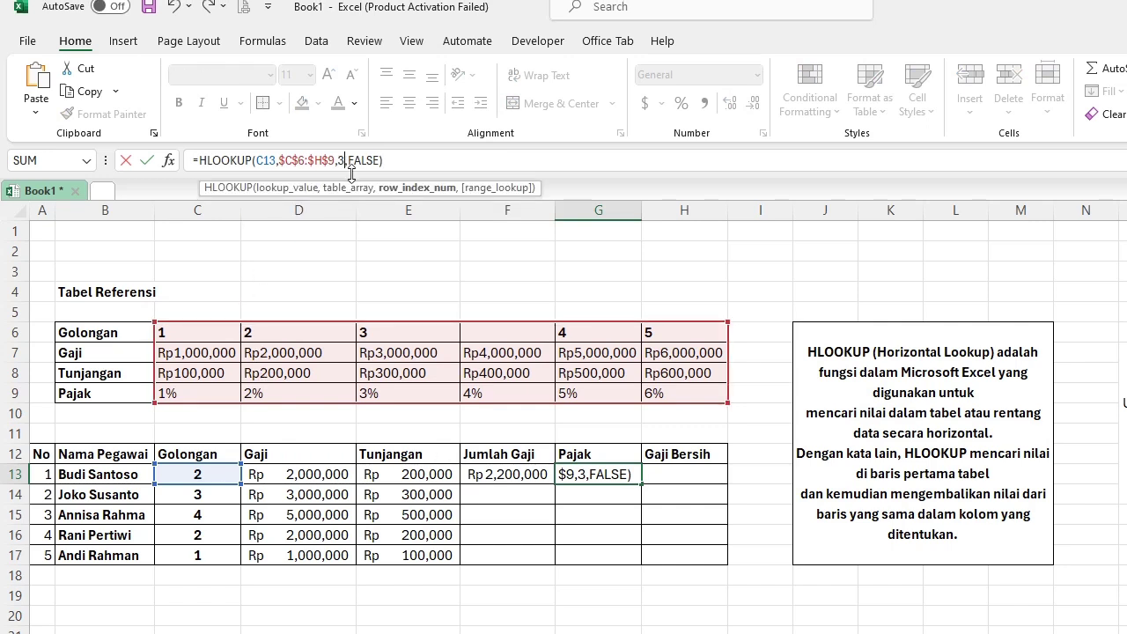
click(226, 328)
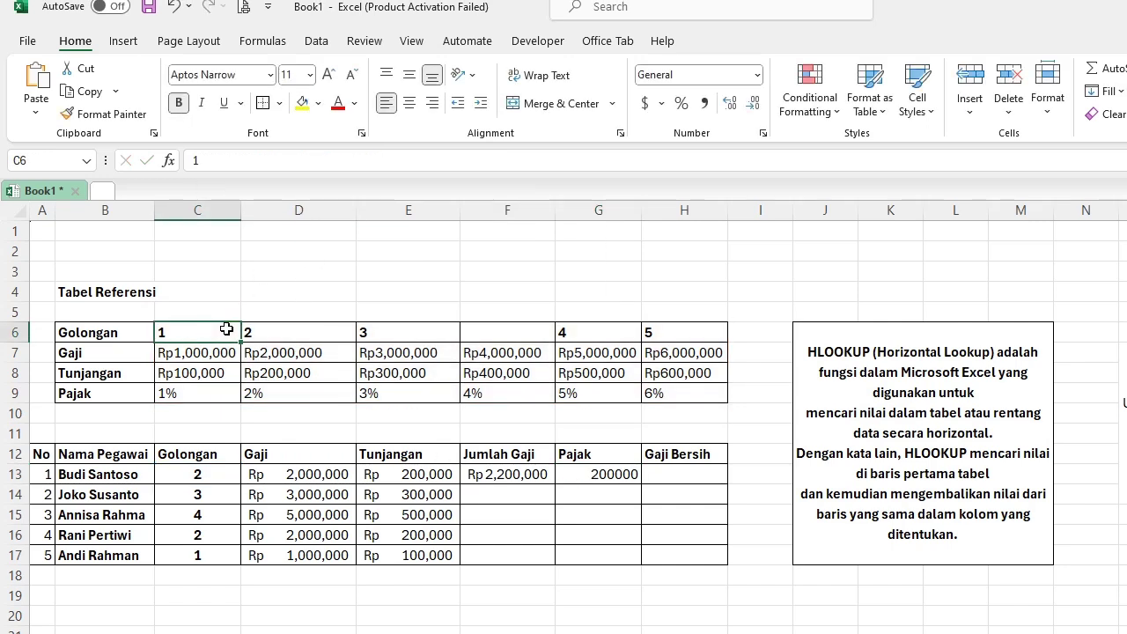
Set the row index of the Pajak formula in G13 to 4, giving =HLOOKUP(C13,$C$6:$H$9,4,FALSE)
click(609, 475)
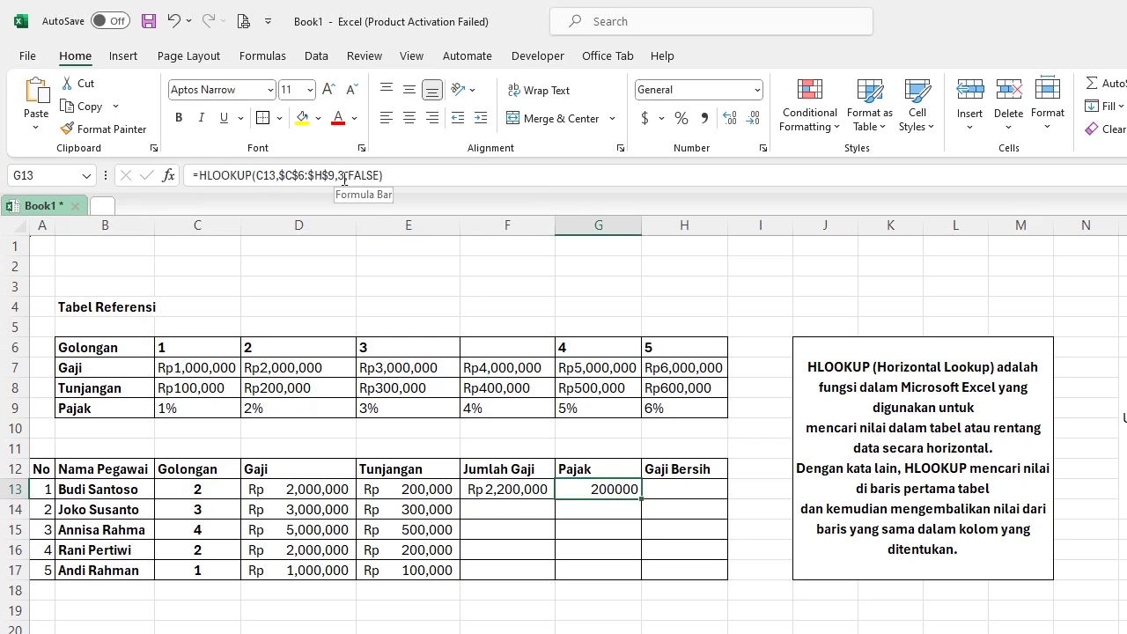
click(344, 176)
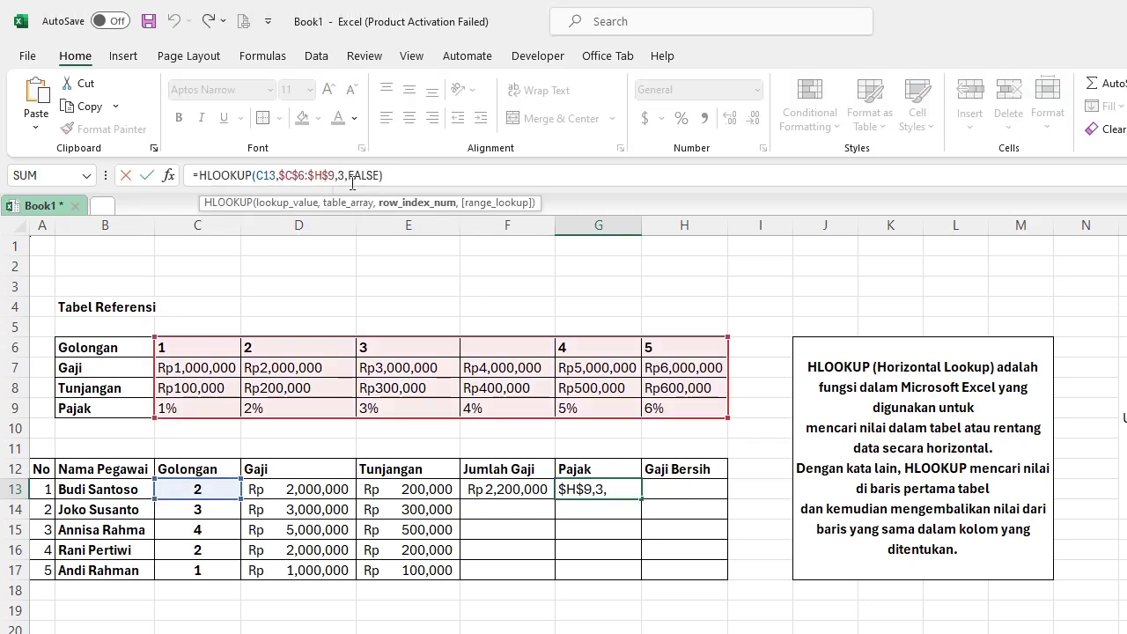
key(BackSpace)
text(4)
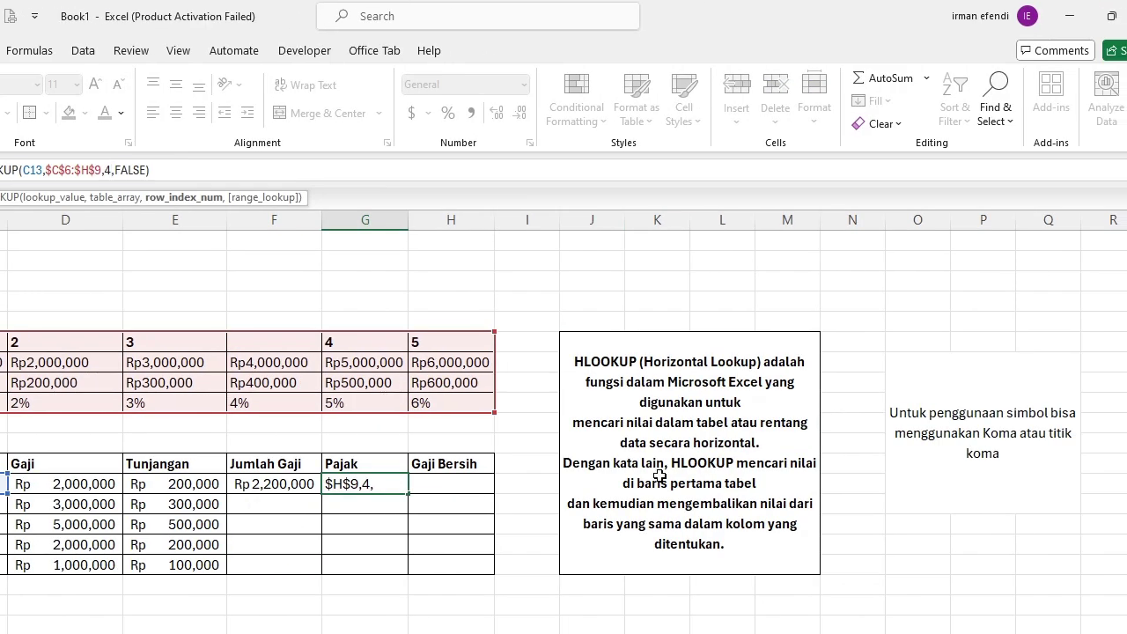
key(Return)
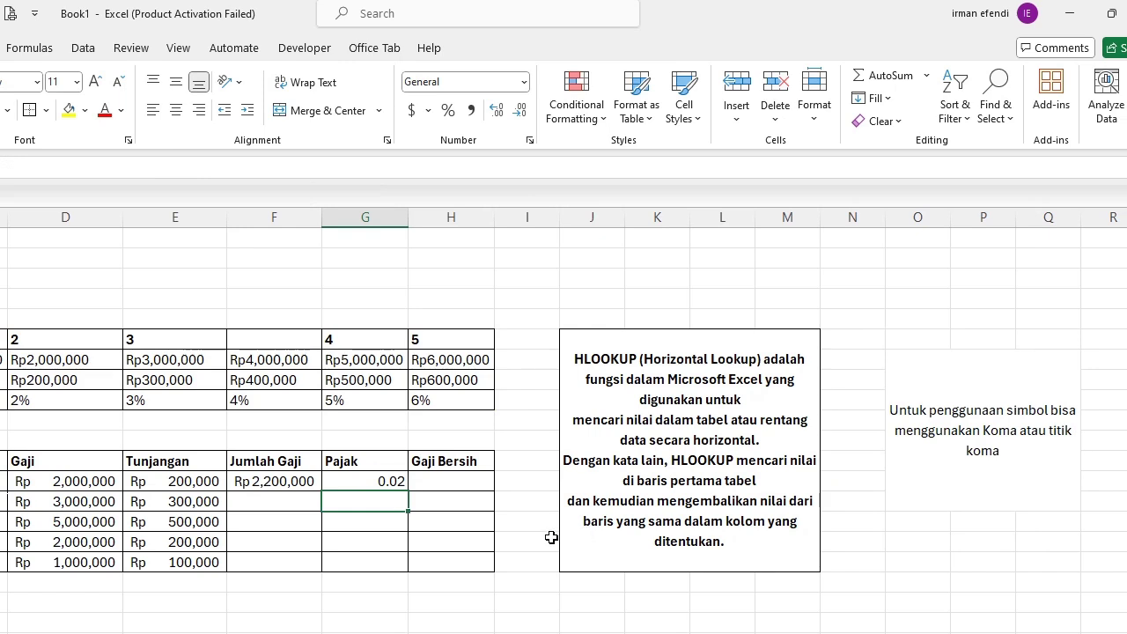
Fill the Pajak formula down from G13 through G17 and format the values as percentages
click(396, 480)
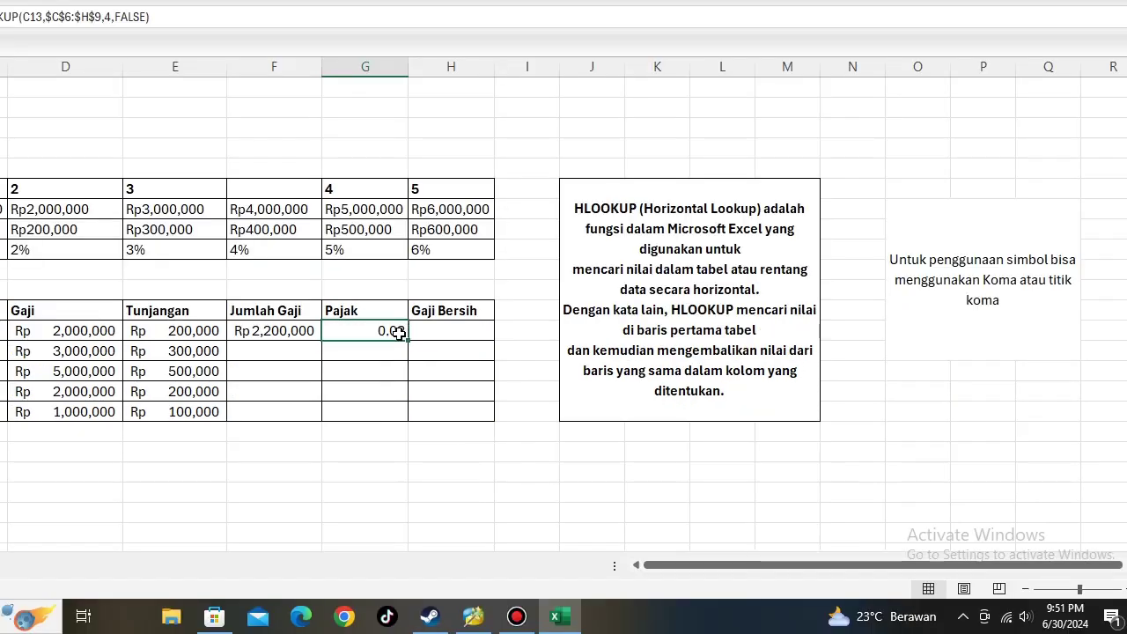
drag(407, 340, 410, 417)
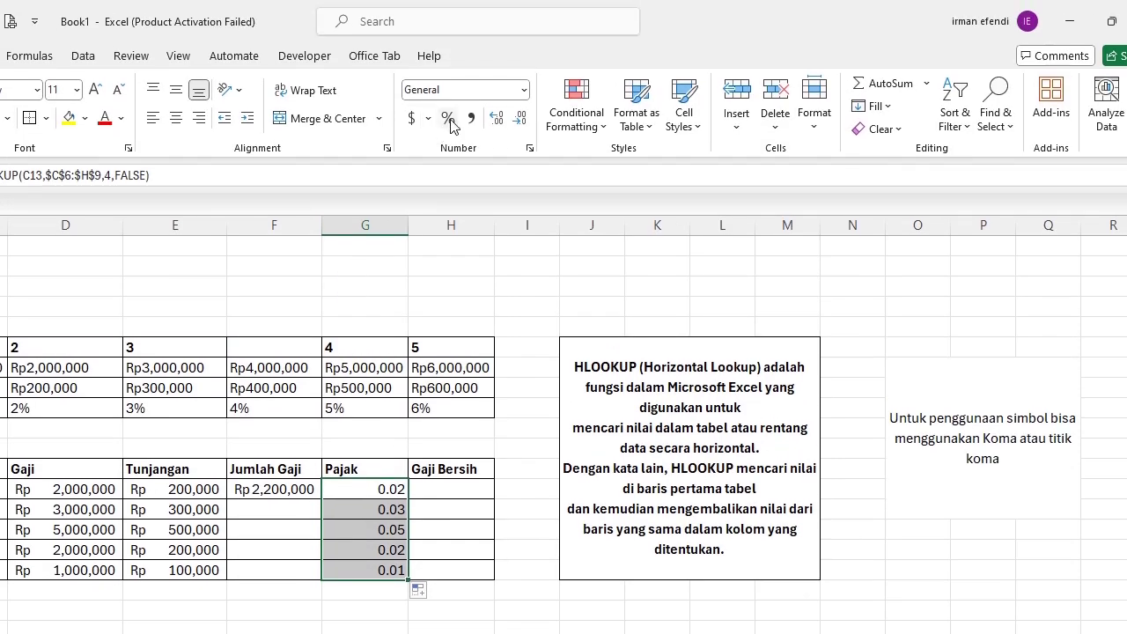
click(450, 124)
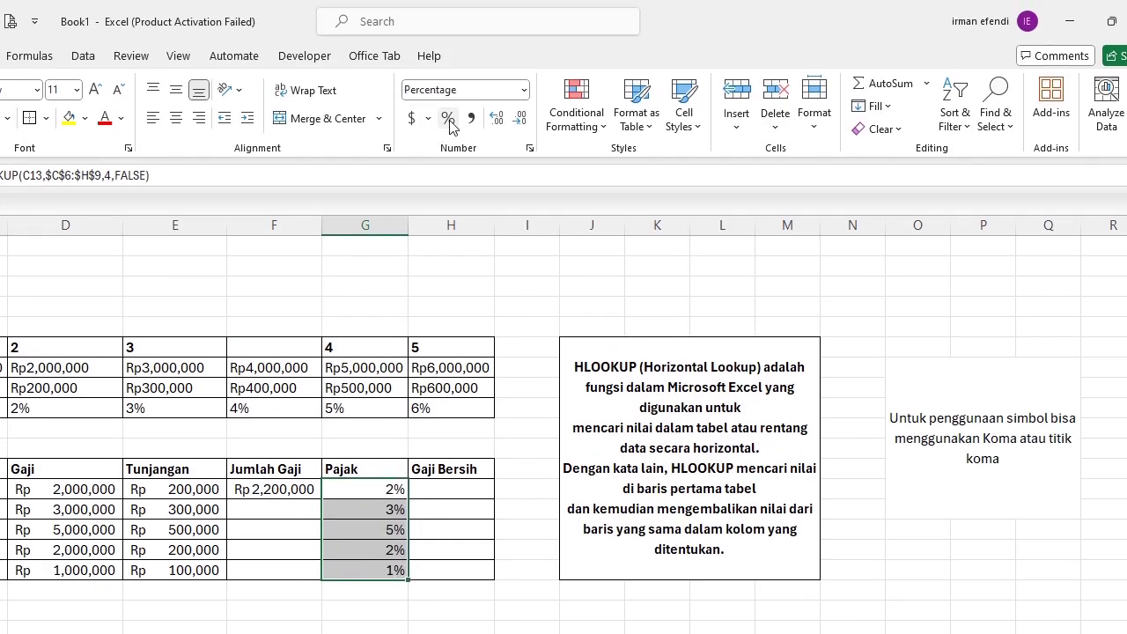
Fill the Jumlah Gaji SUM formula down from F13 through F17
click(305, 485)
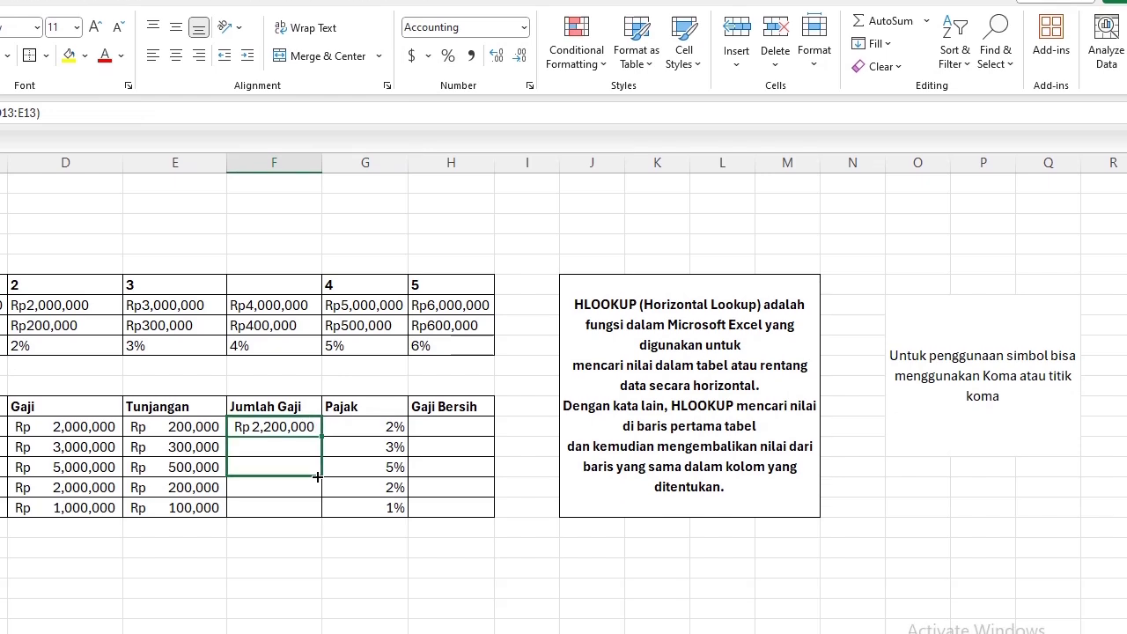
drag(324, 479, 323, 568)
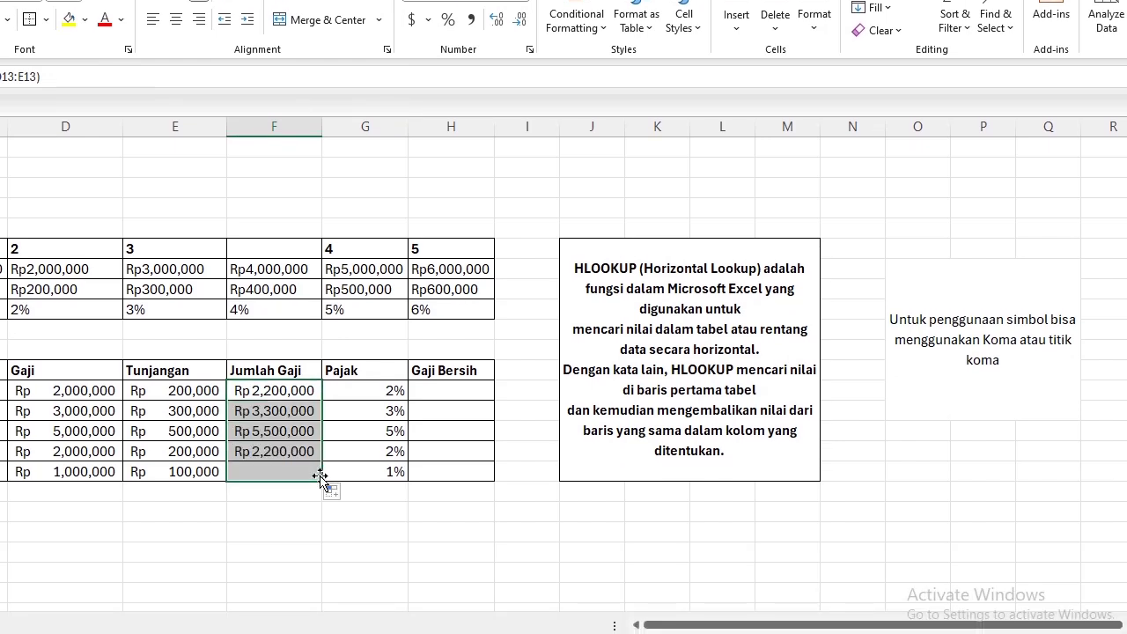
click(472, 443)
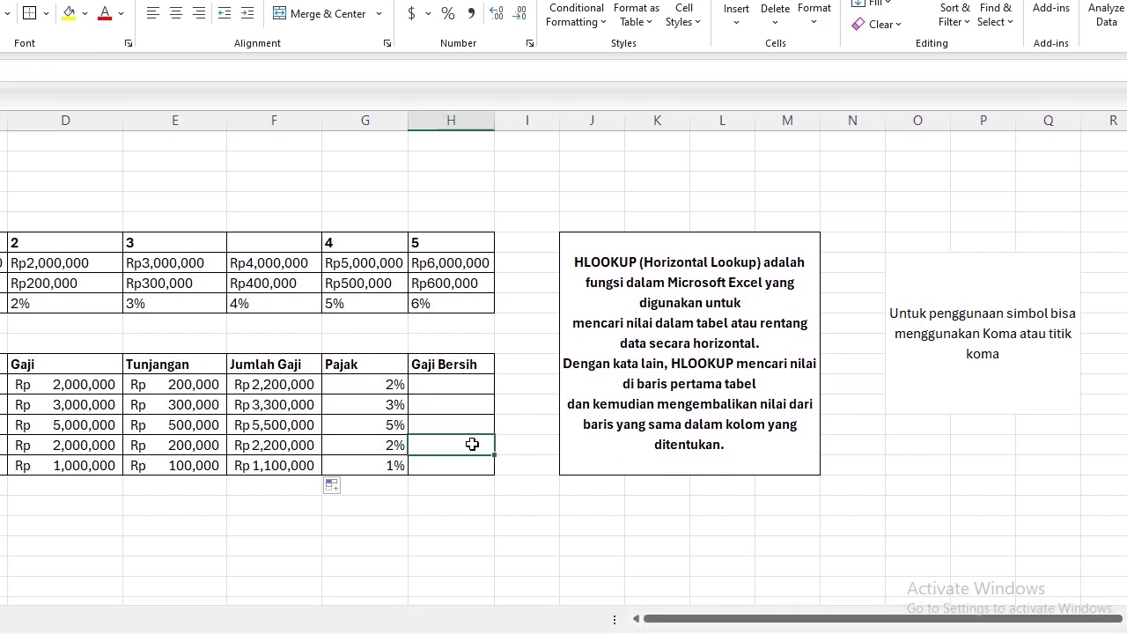
Enter =F13-(F13*G13) in H13 to calculate the first employee's Gaji Bersih after tax
click(458, 370)
click(457, 385)
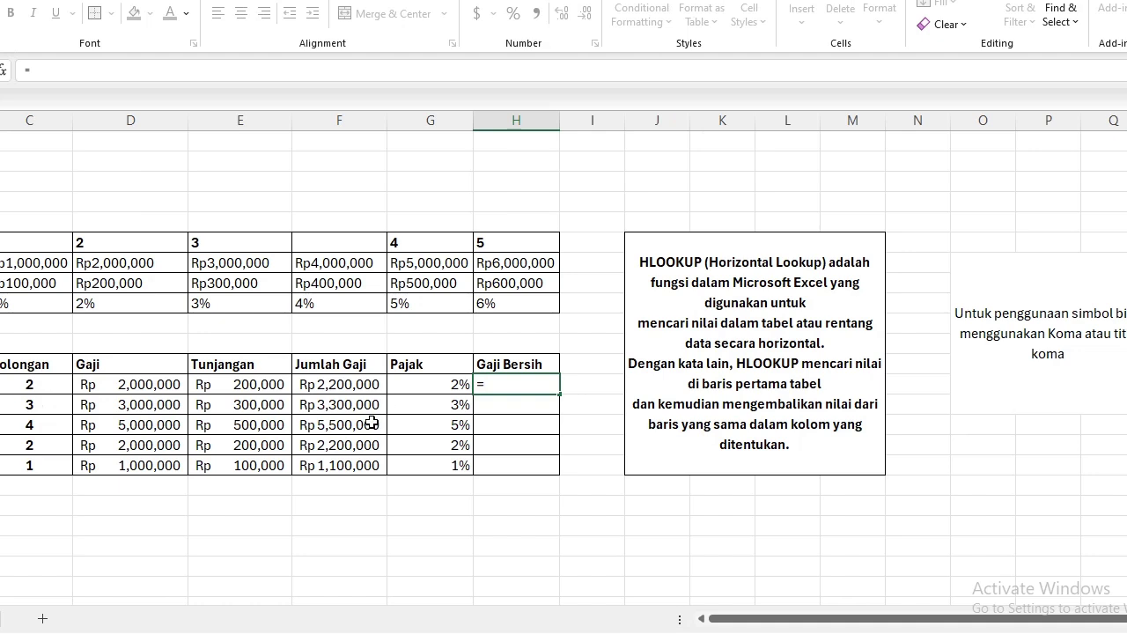
click(337, 388)
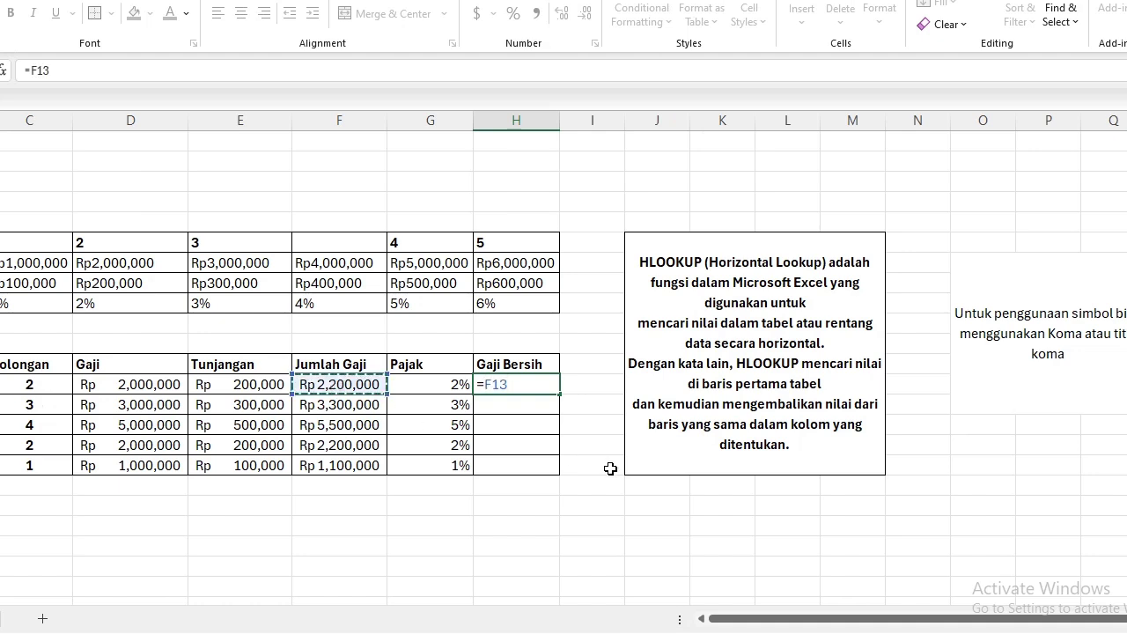
text(-()
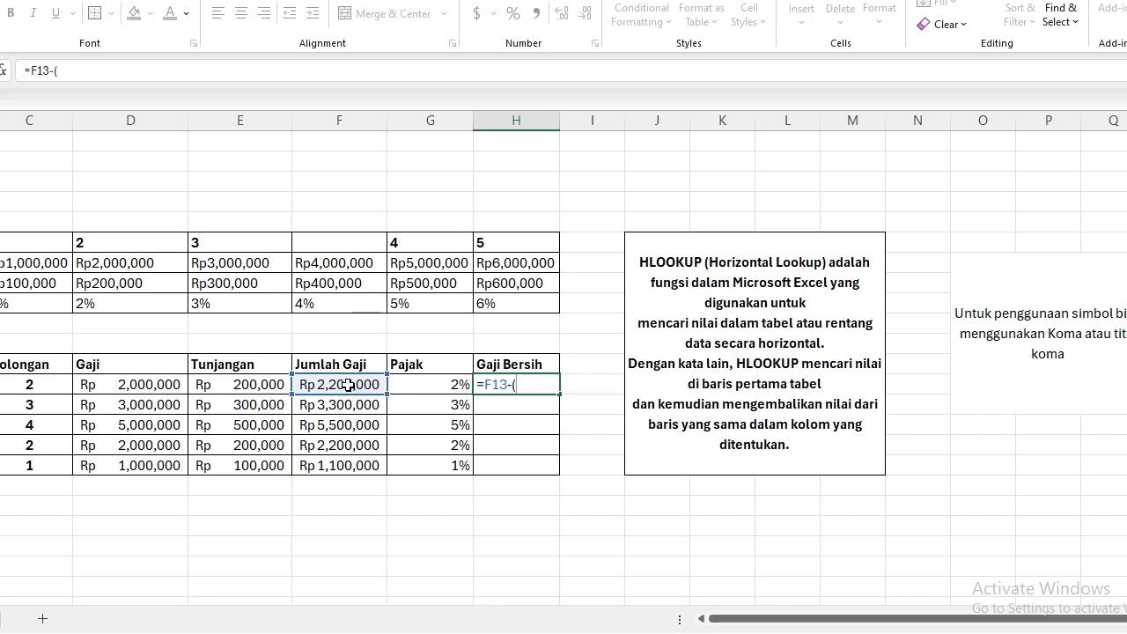
click(344, 386)
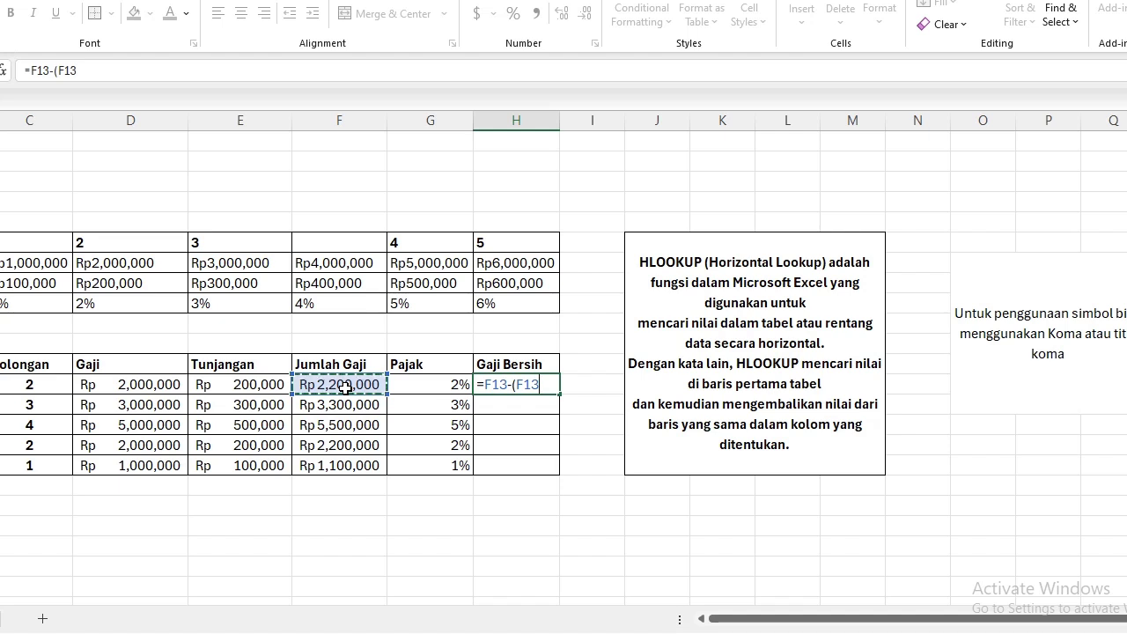
text(*)
click(452, 386)
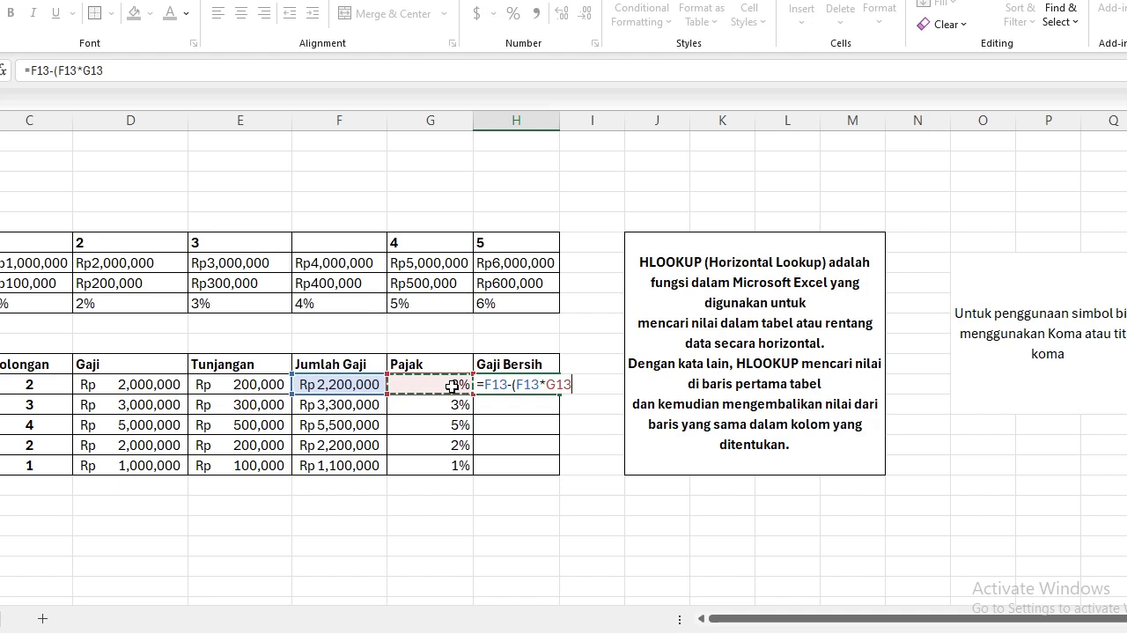
text())
key(Return)
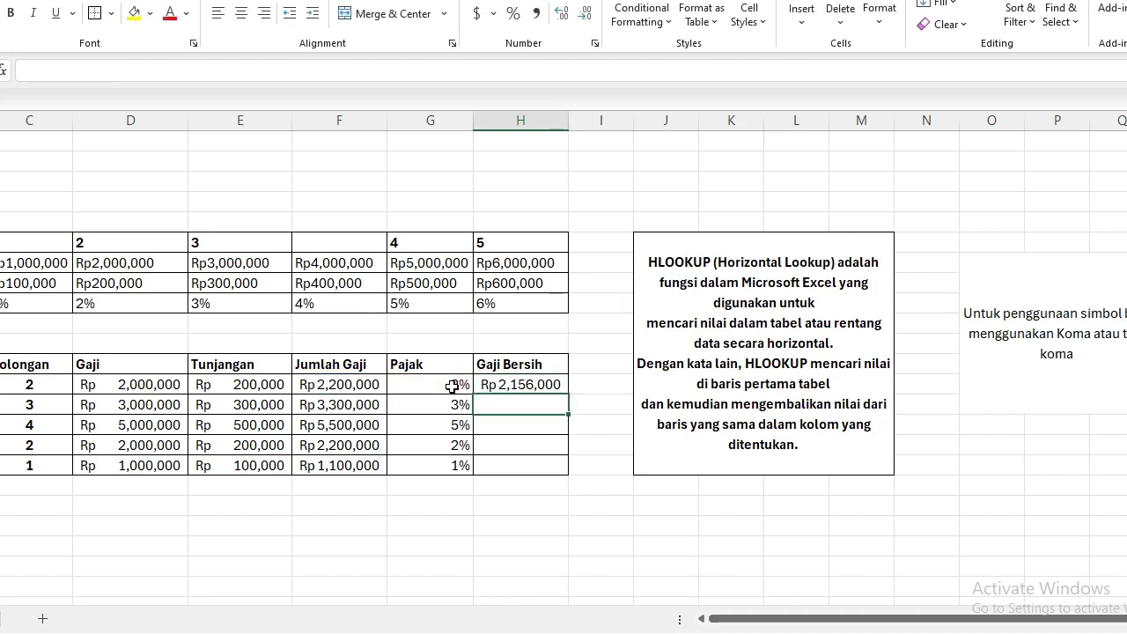
Fill the Gaji Bersih formula down from H13 through H17
click(535, 380)
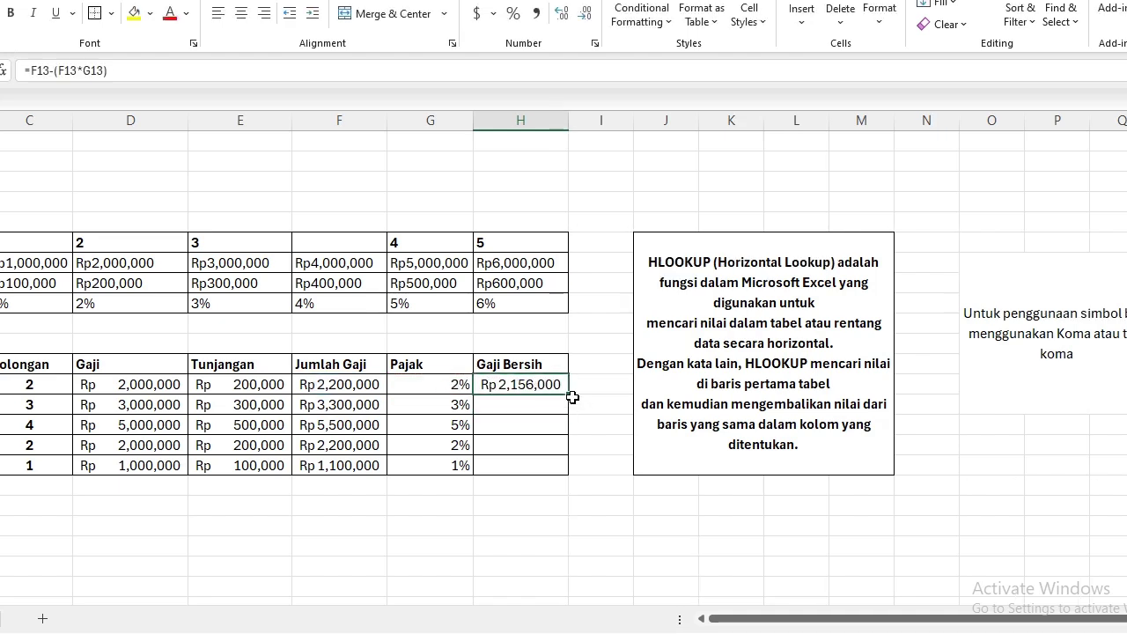
drag(569, 412, 572, 469)
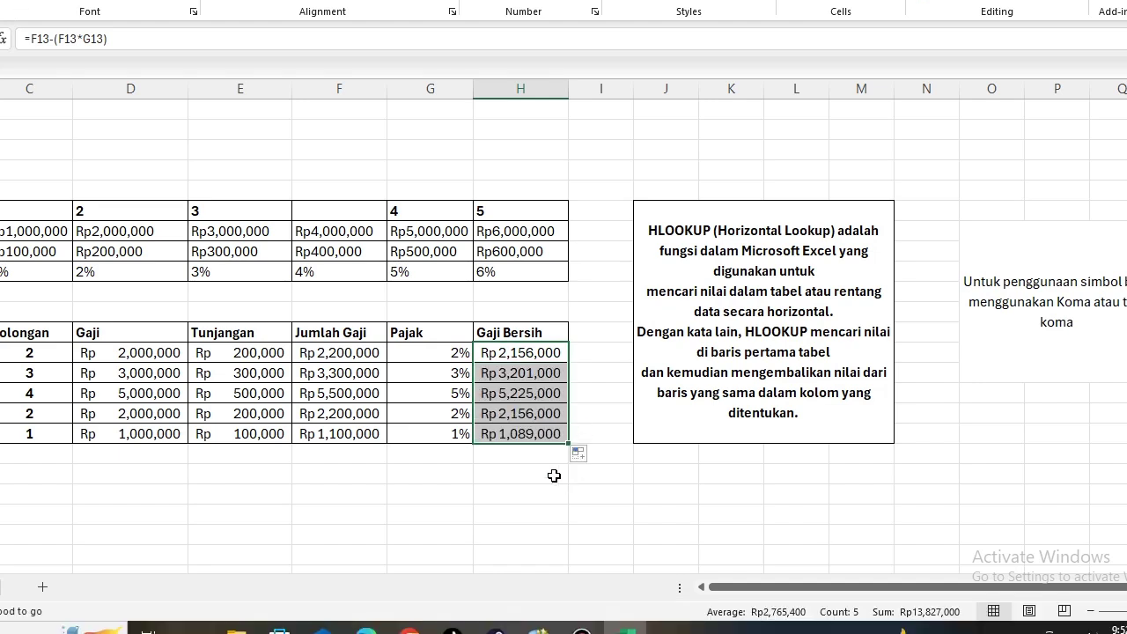
click(555, 525)
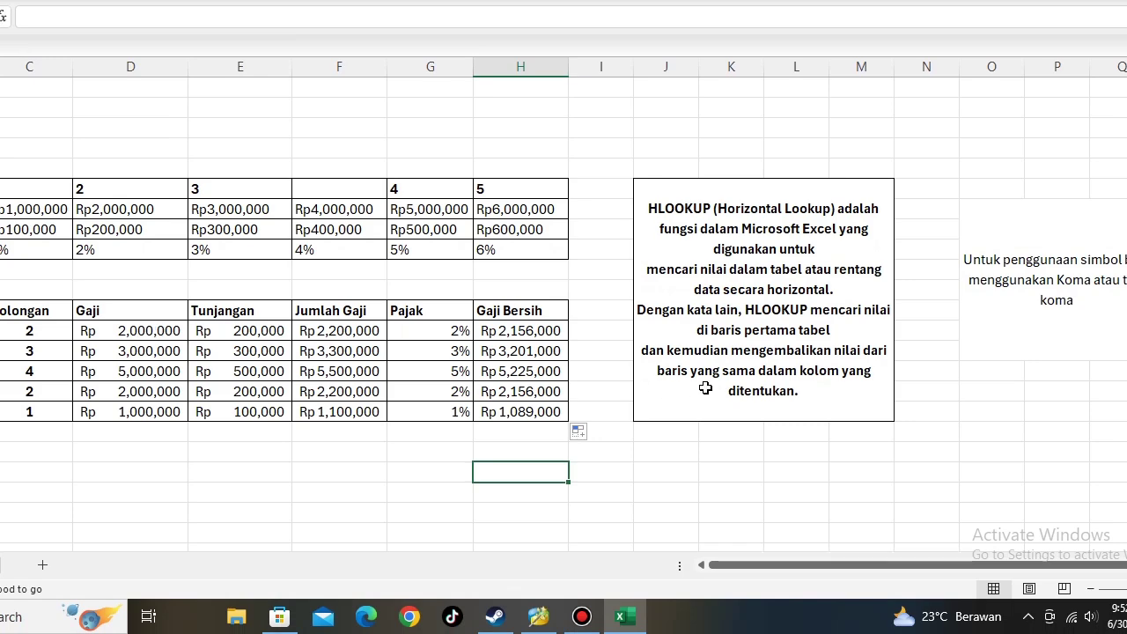
Center the Pajak percentages in G13 through G17 horizontally
drag(436, 330, 461, 405)
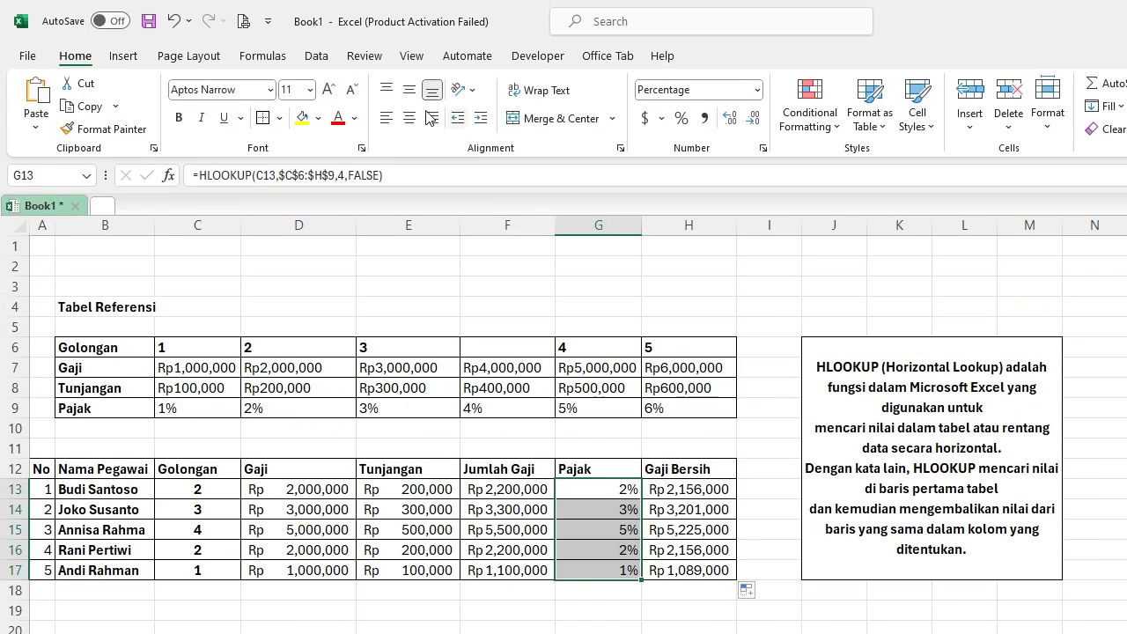
click(409, 125)
click(788, 507)
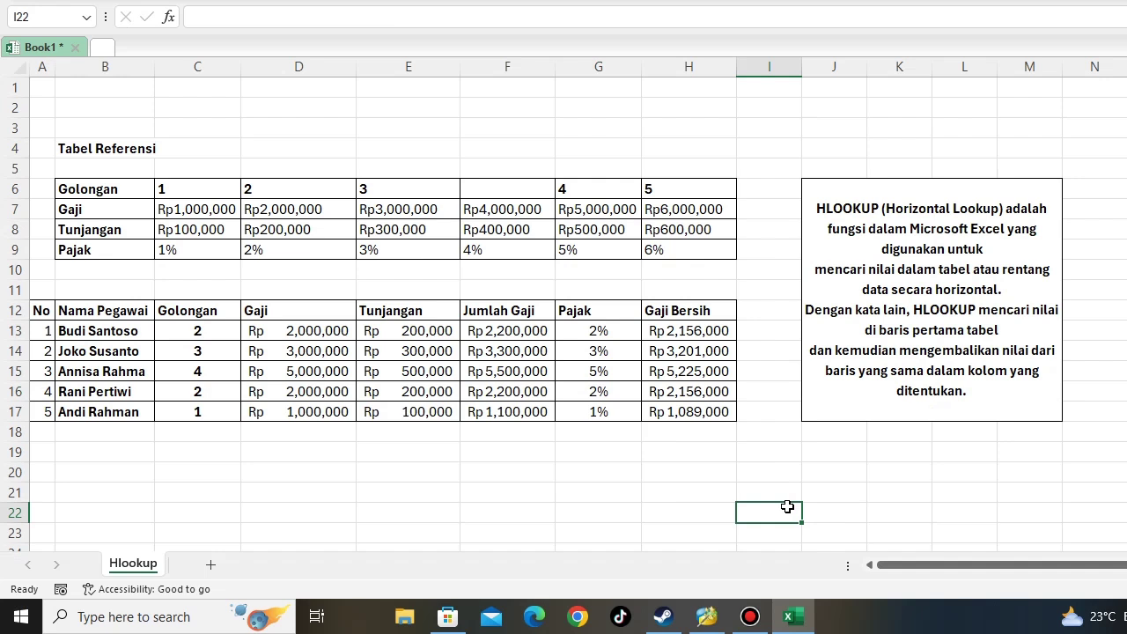
click(515, 468)
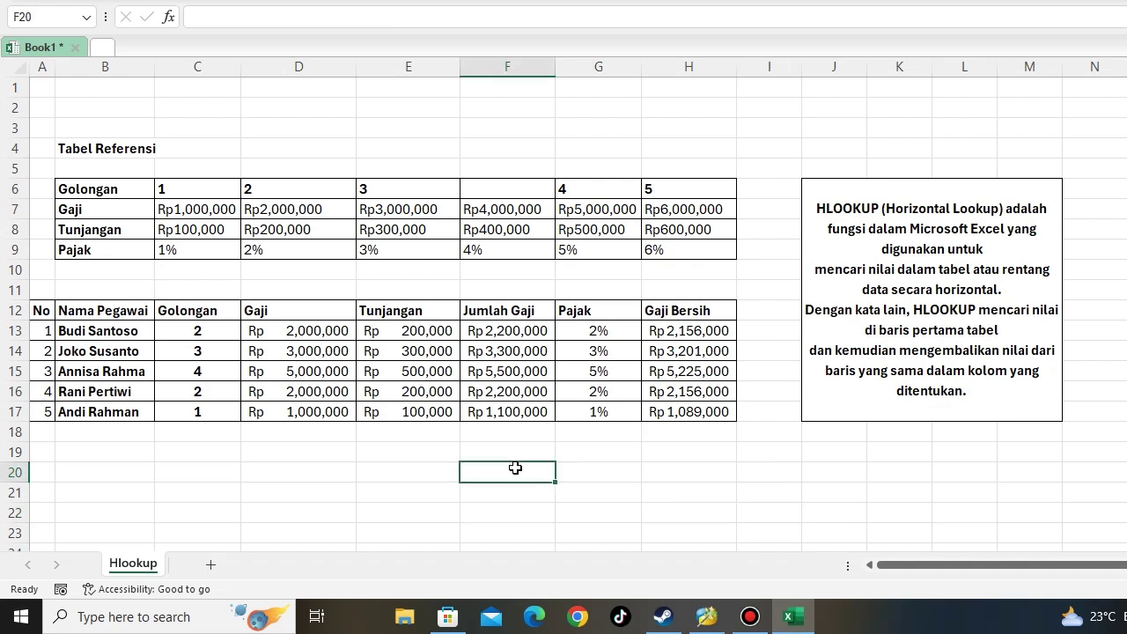